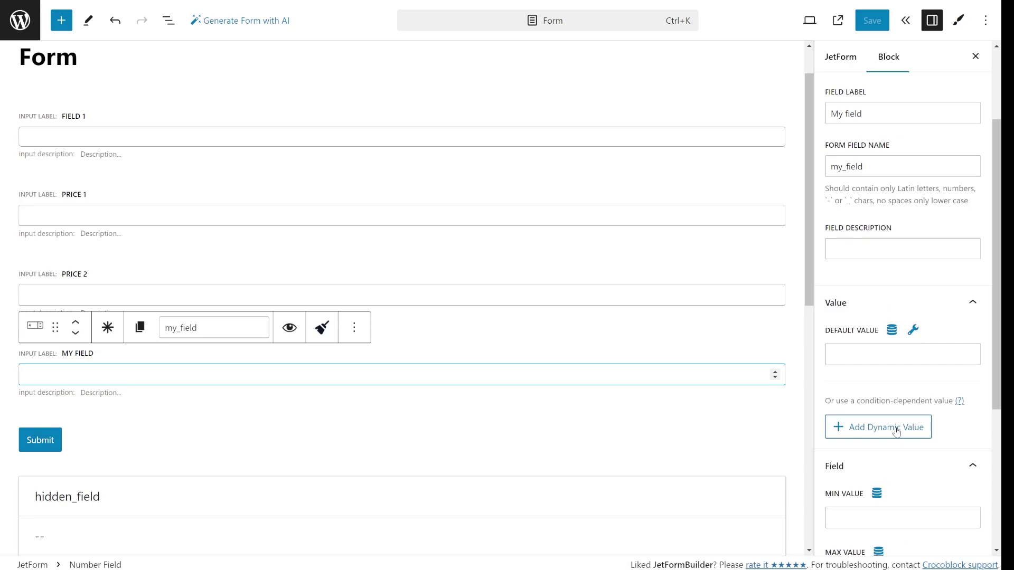
Step: Insert a Number Field after Price 2 with label My field and name my_field
left_click(896, 432)
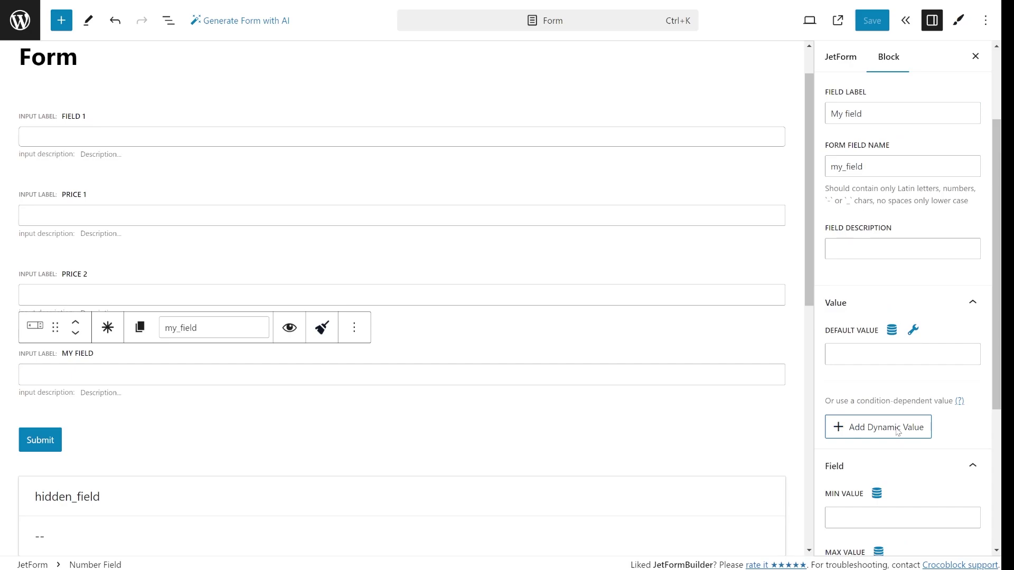
Step: Start a dynamic value for My field and build %price_1%+%price_2% from the field macros
left_click(897, 431)
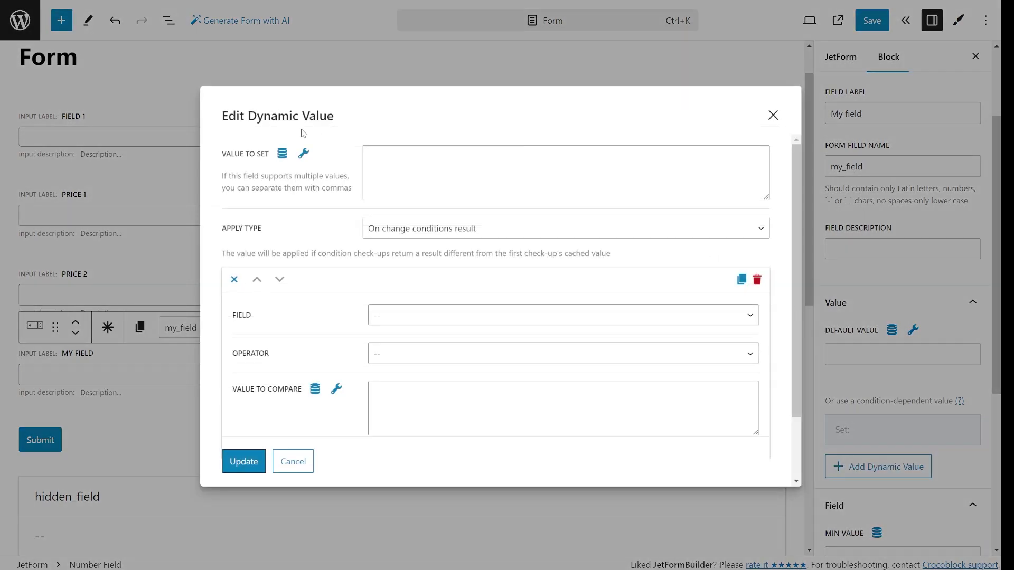
left_click(304, 153)
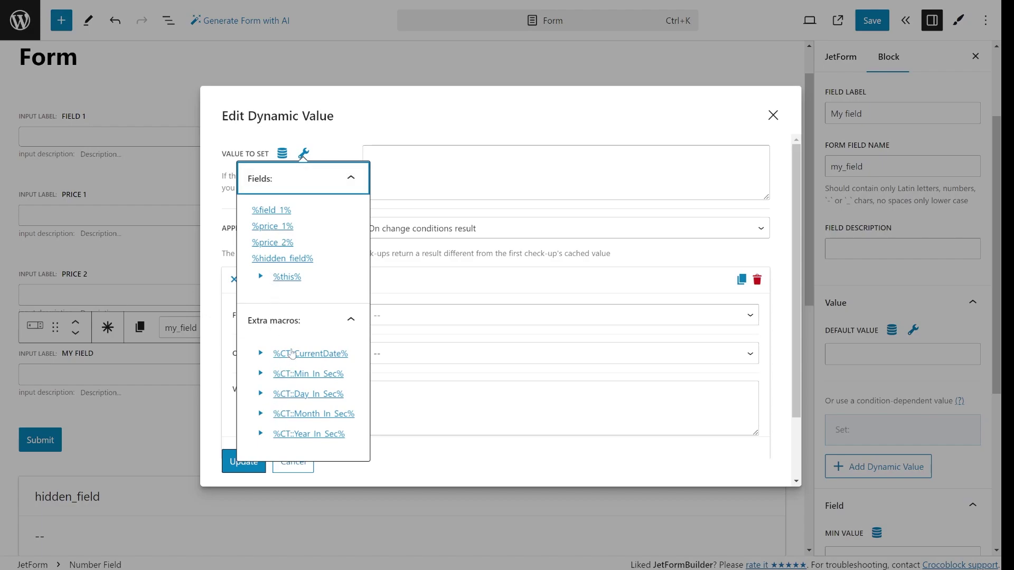
left_click(259, 278)
left_click(258, 279)
left_click(272, 226)
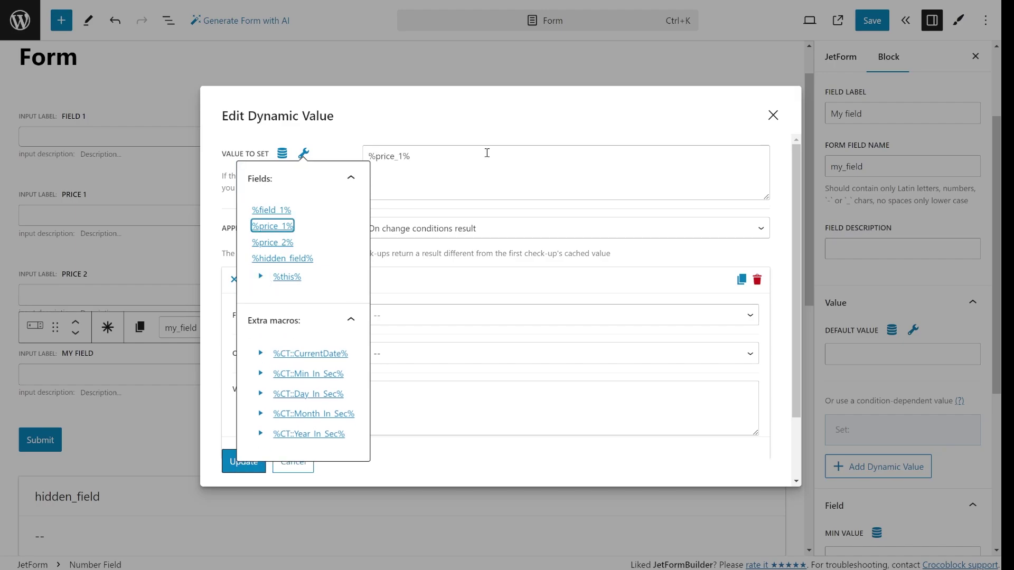
left_click(487, 153)
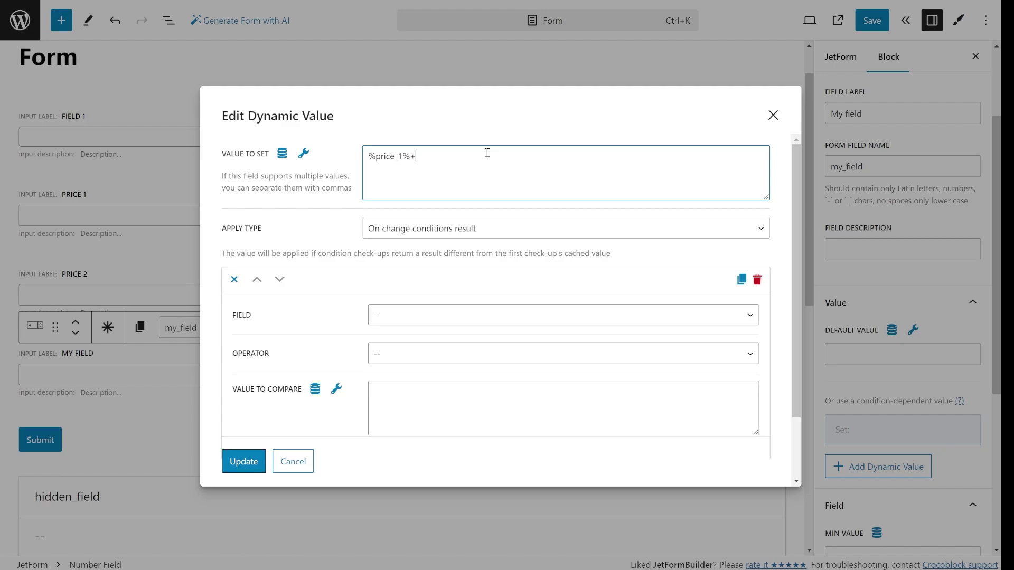
left_click(304, 154)
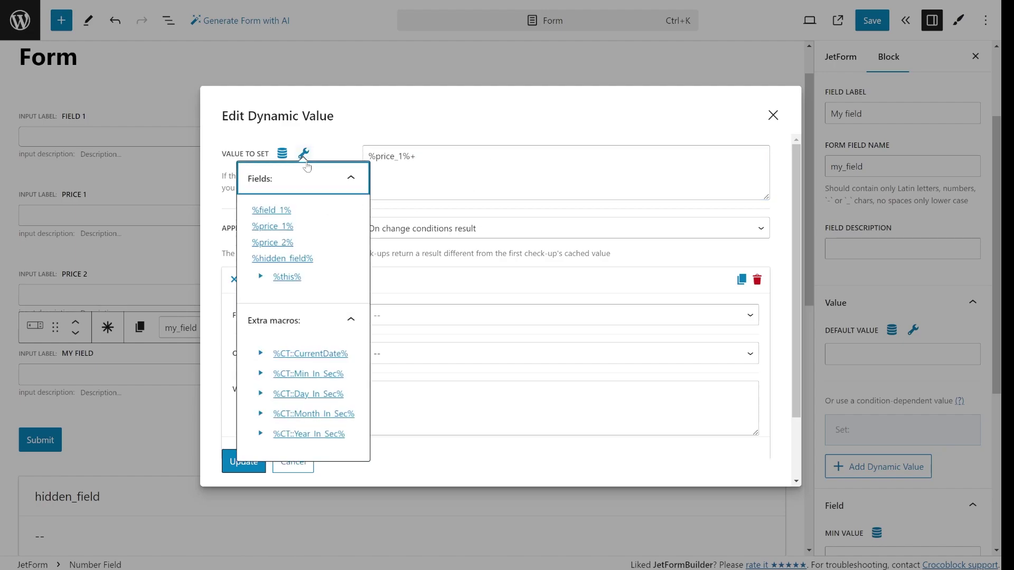
left_click(283, 242)
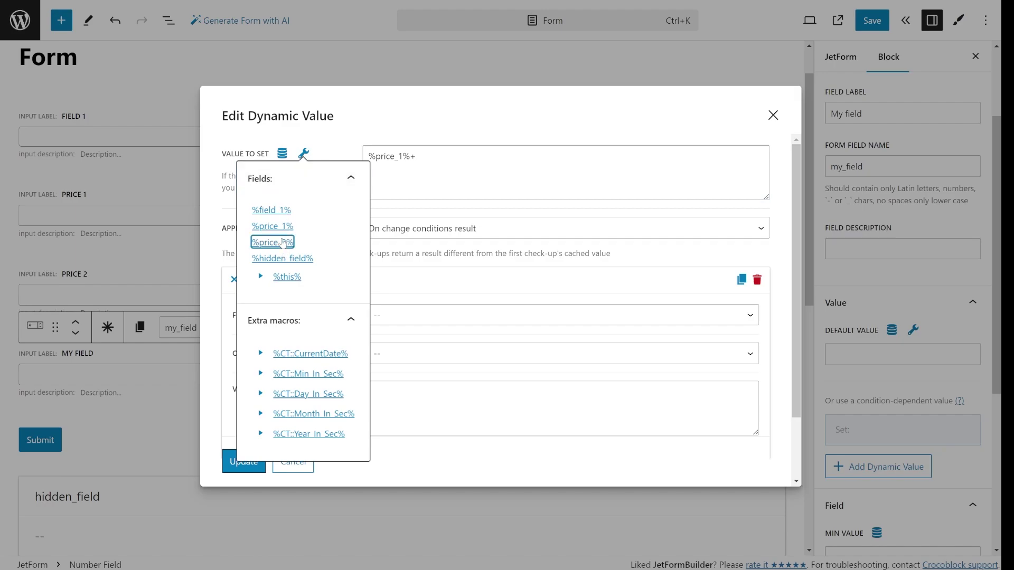
left_click(483, 181)
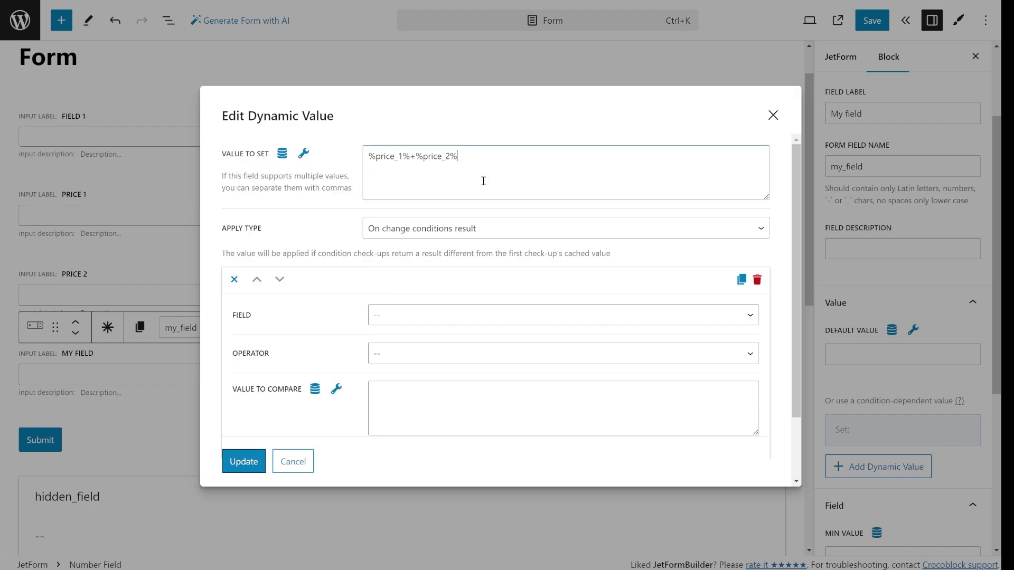
Step: Keep 'On change conditions result' and make the condition check that Price 2 is Not empty
left_click(465, 238)
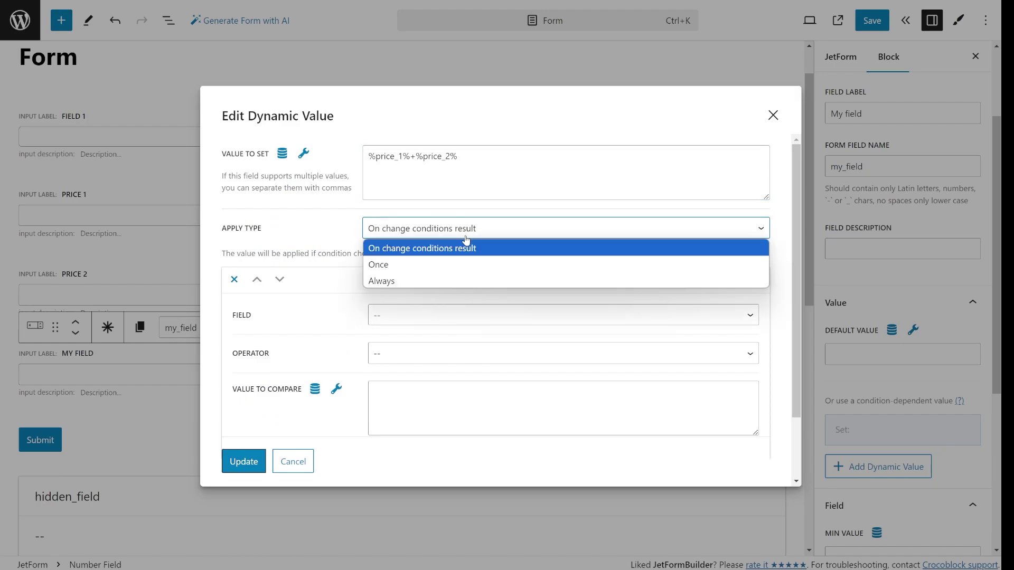
left_click(465, 237)
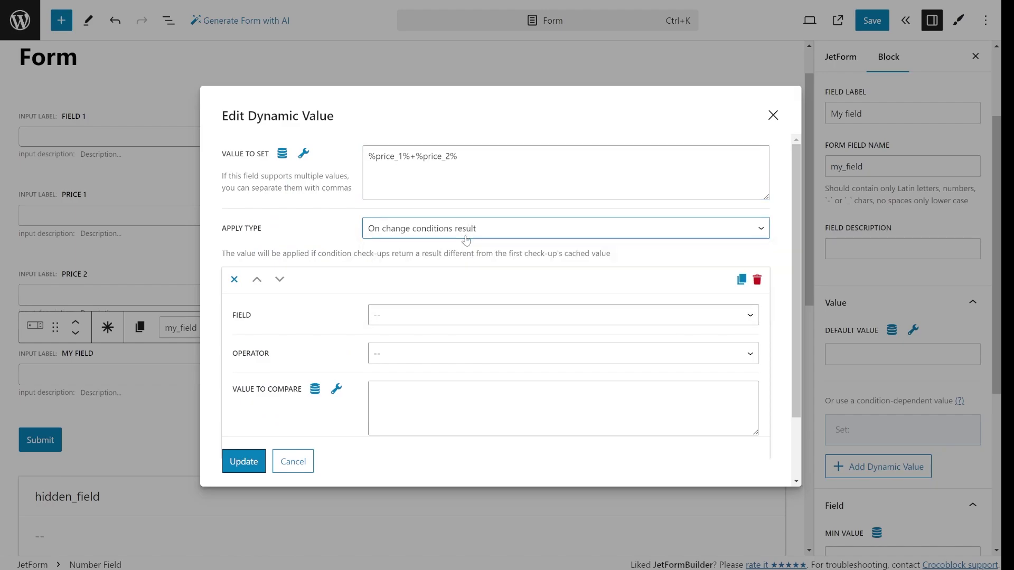
left_click(443, 328)
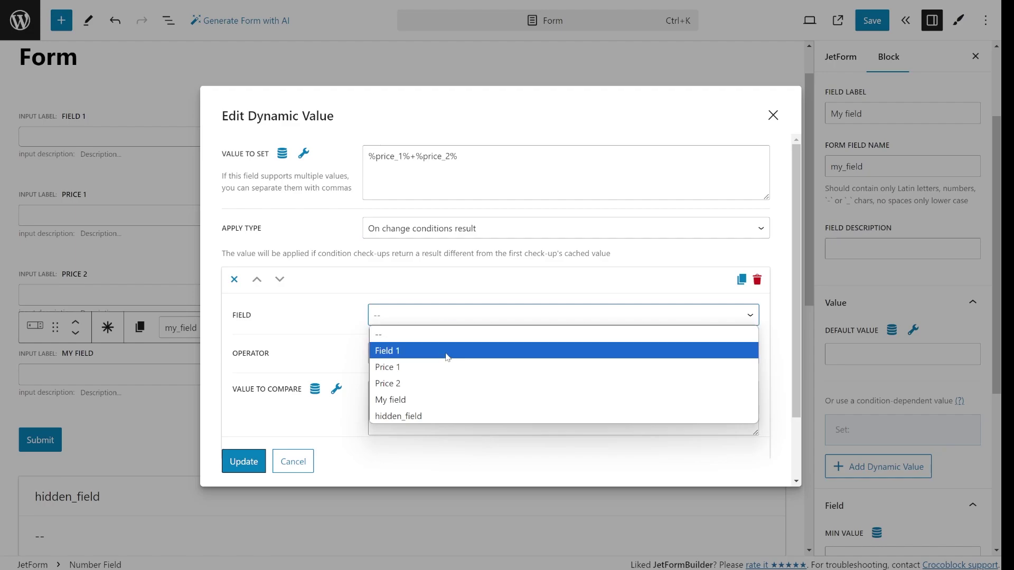
left_click(444, 378)
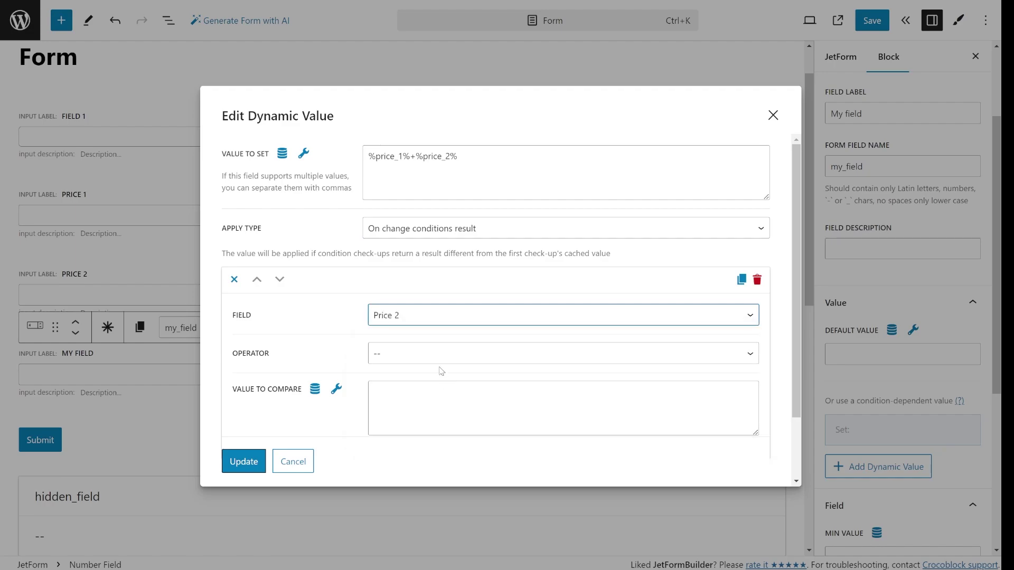
left_click(428, 353)
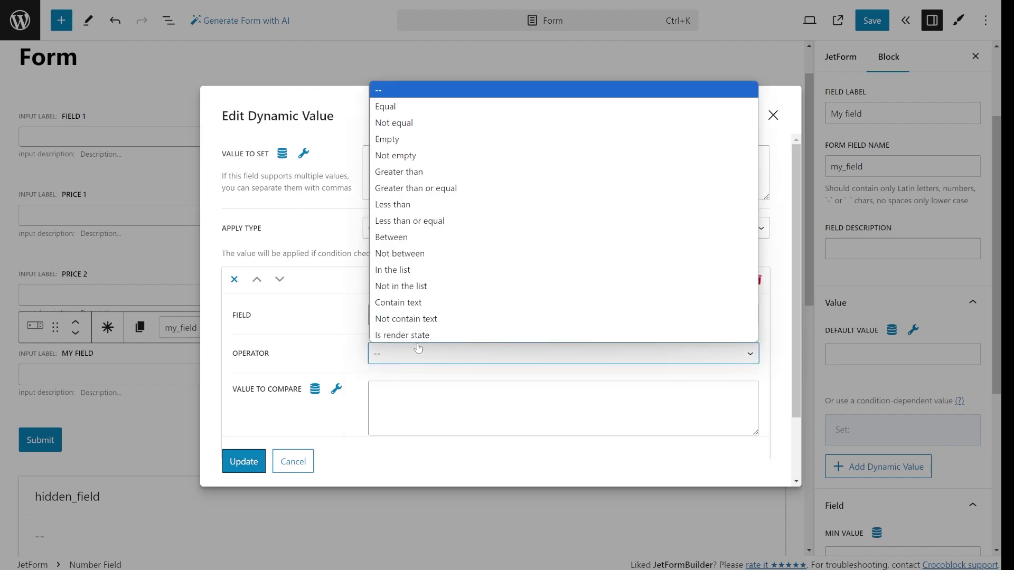
key("Escape")
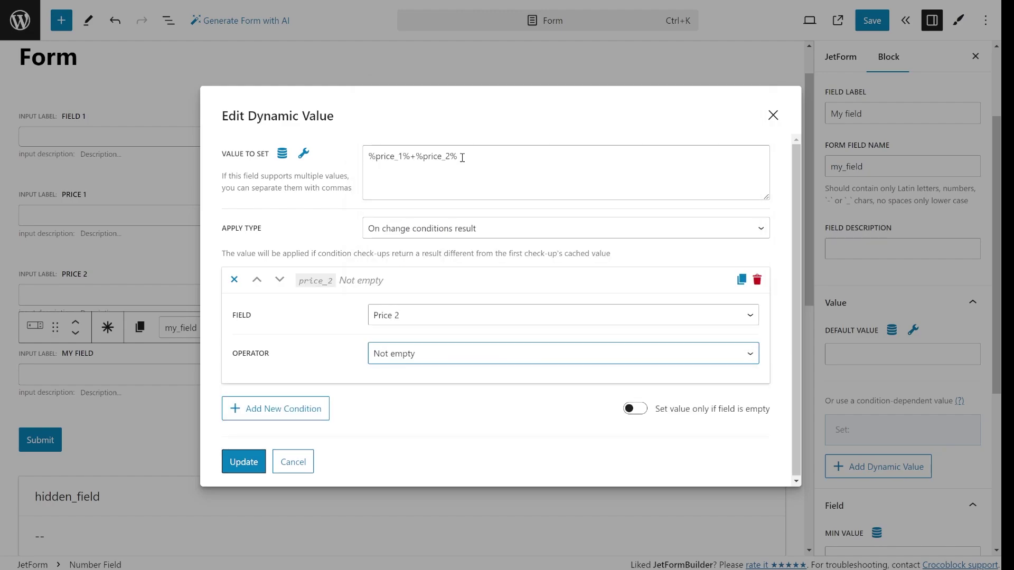
Step: Save the dynamic value, reopen it to browse preset sources, then cancel both dialogs unchanged
left_click(251, 462)
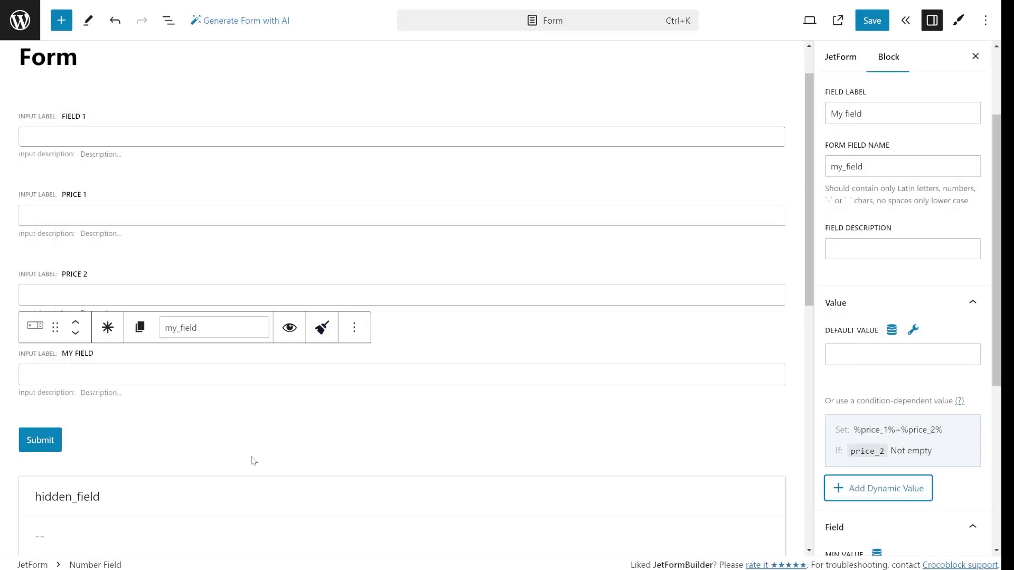
scroll(275, 421, "down", 1)
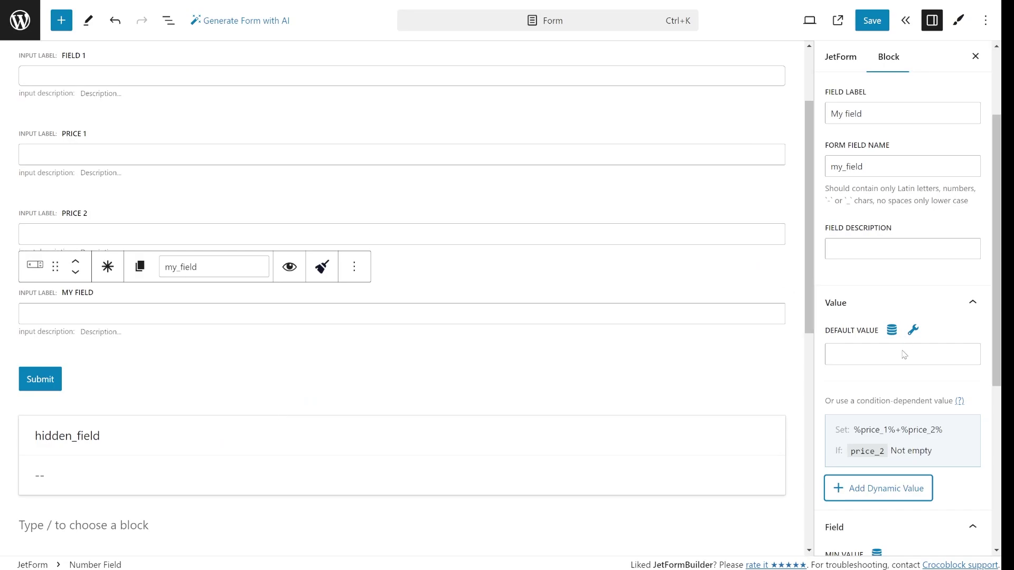
left_click(879, 442)
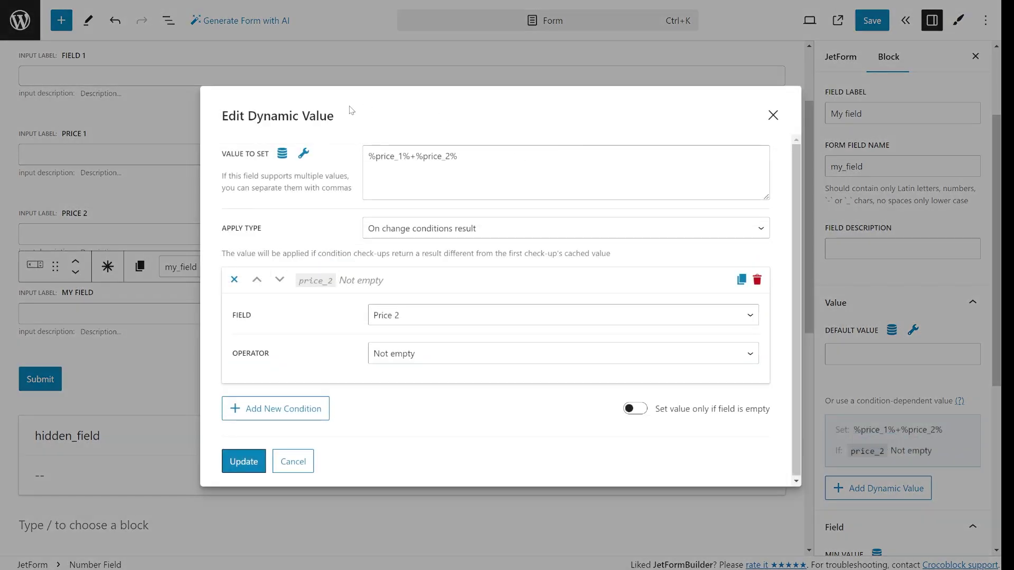
left_click(282, 154)
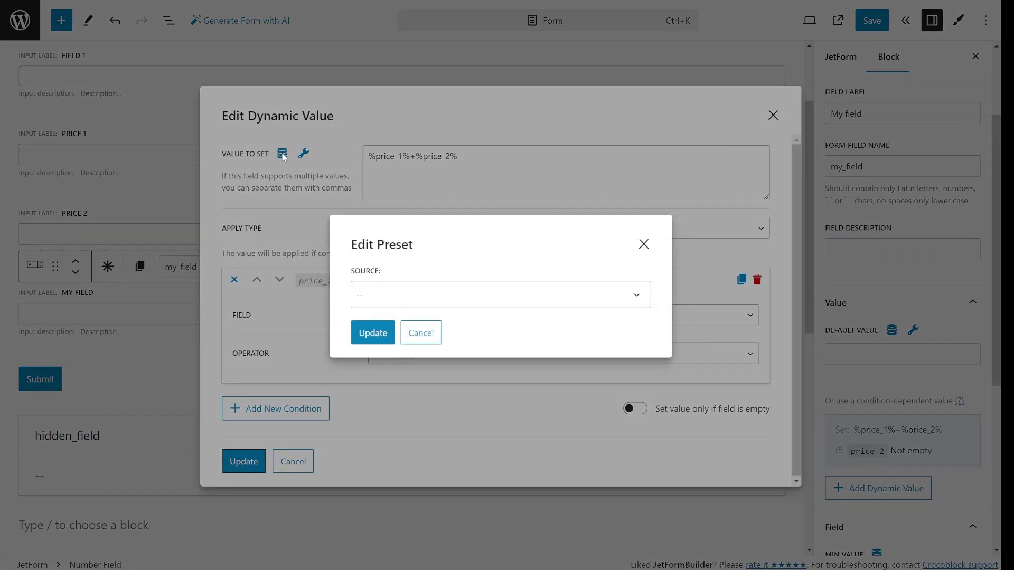
left_click(508, 298)
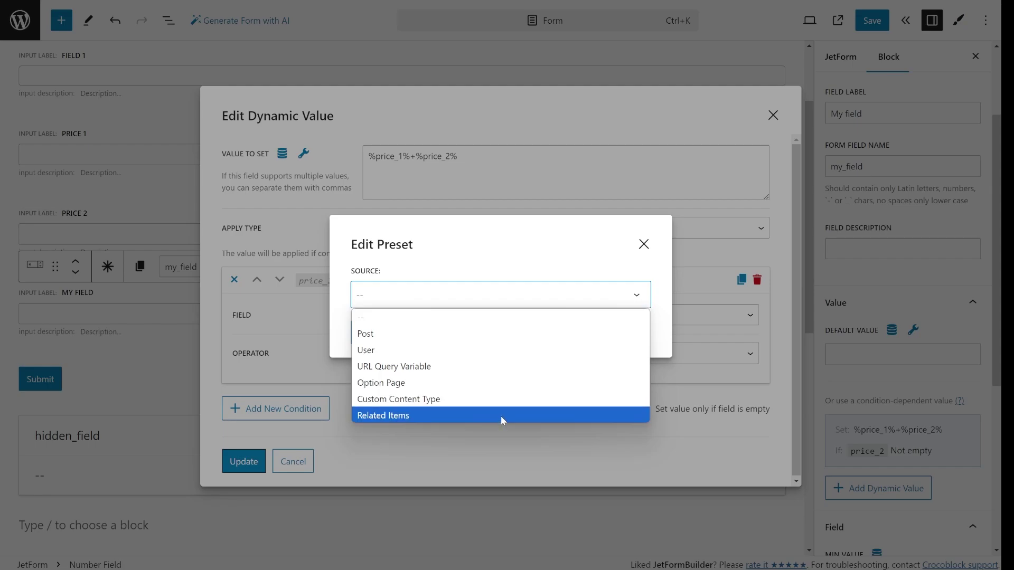
left_click(642, 71)
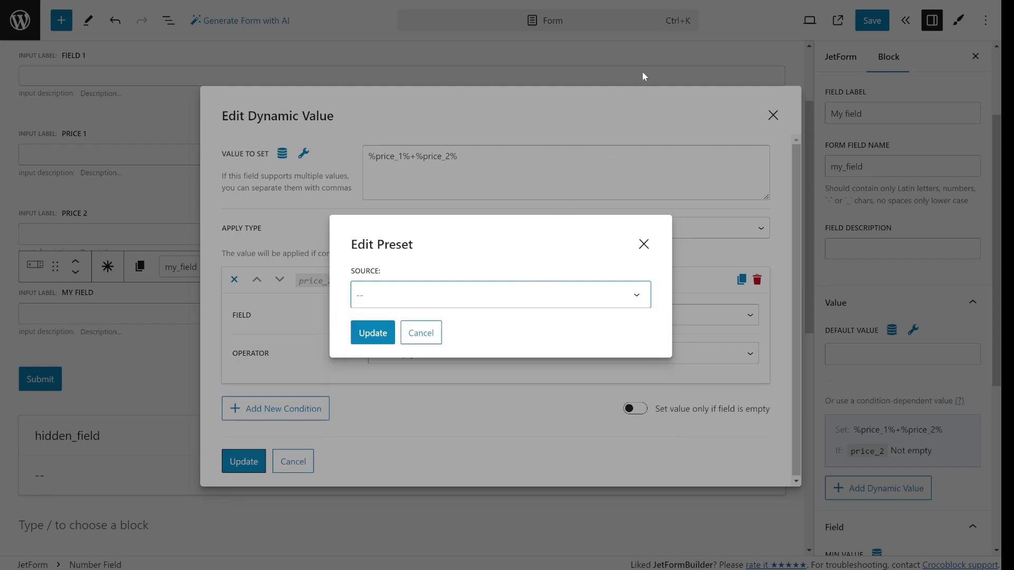
left_click(642, 71)
left_click(642, 72)
Step: Add a Calculated Field below My field and label it Calculated
left_click(70, 25)
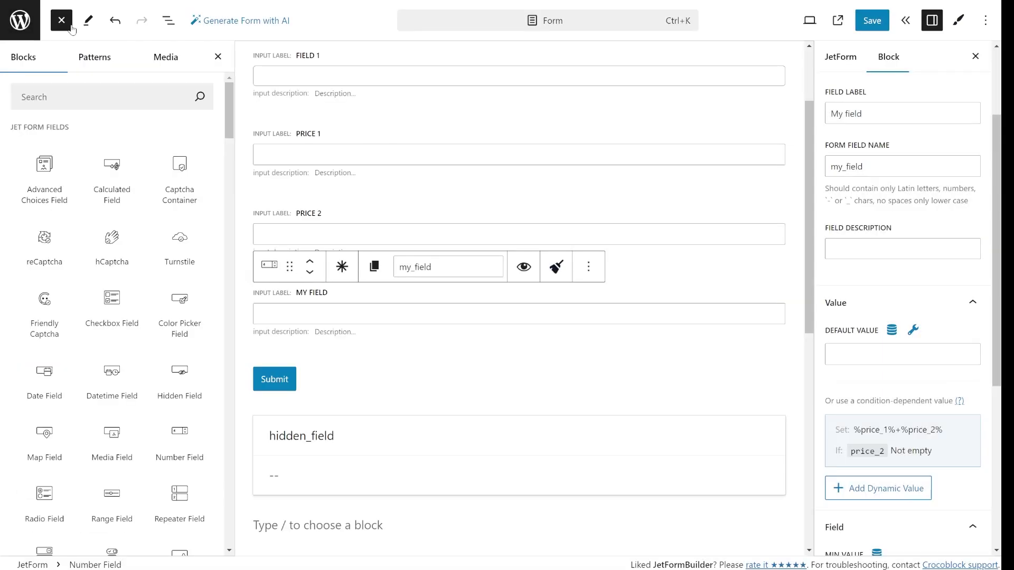
left_click_drag(112, 176, 333, 335)
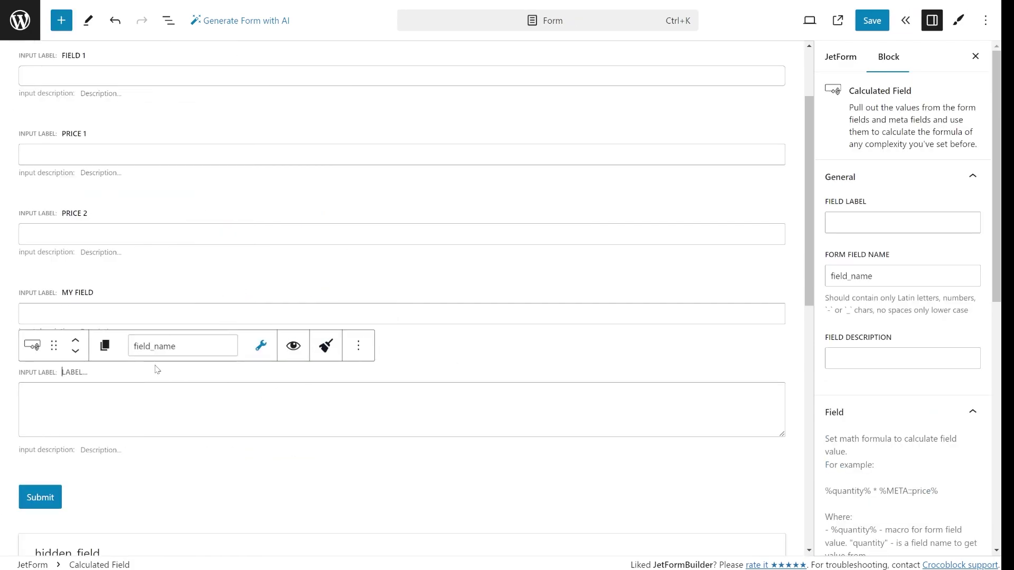
type("Calculated")
Step: Build the Calculated formula %price_1%+%price_2% from the field macros
left_click(261, 346)
left_click(231, 78)
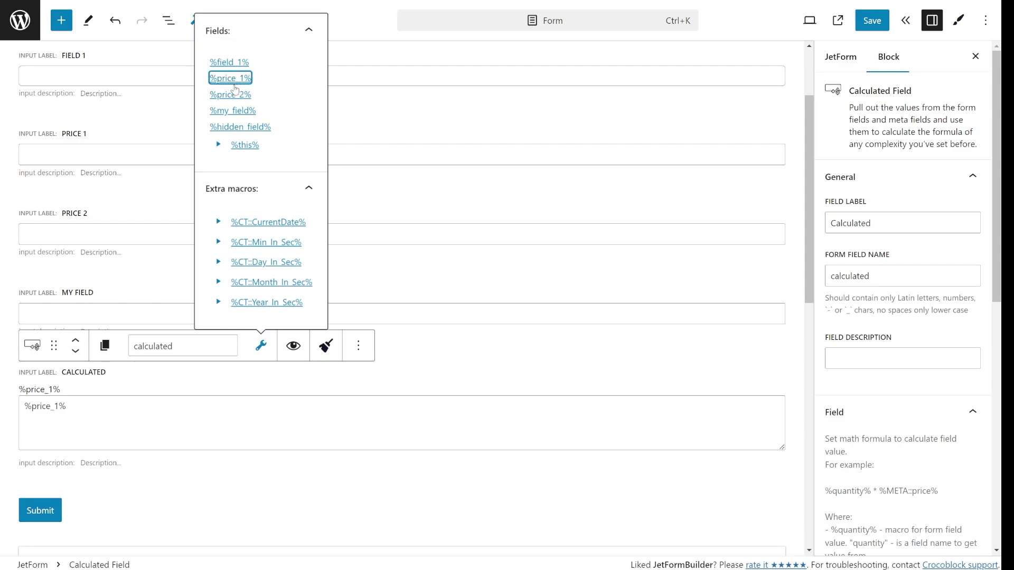
left_click(117, 399)
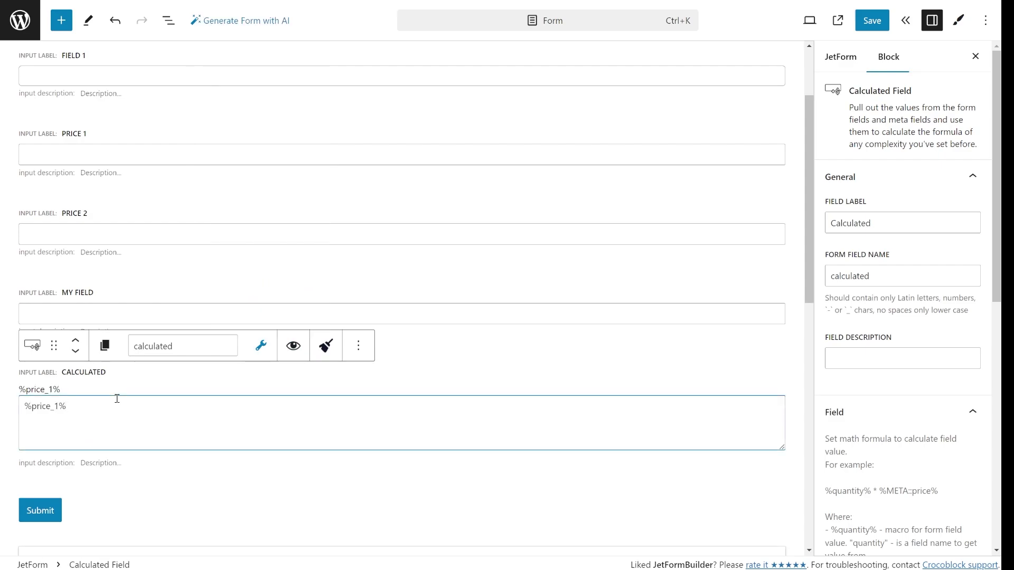
type("+")
left_click(262, 344)
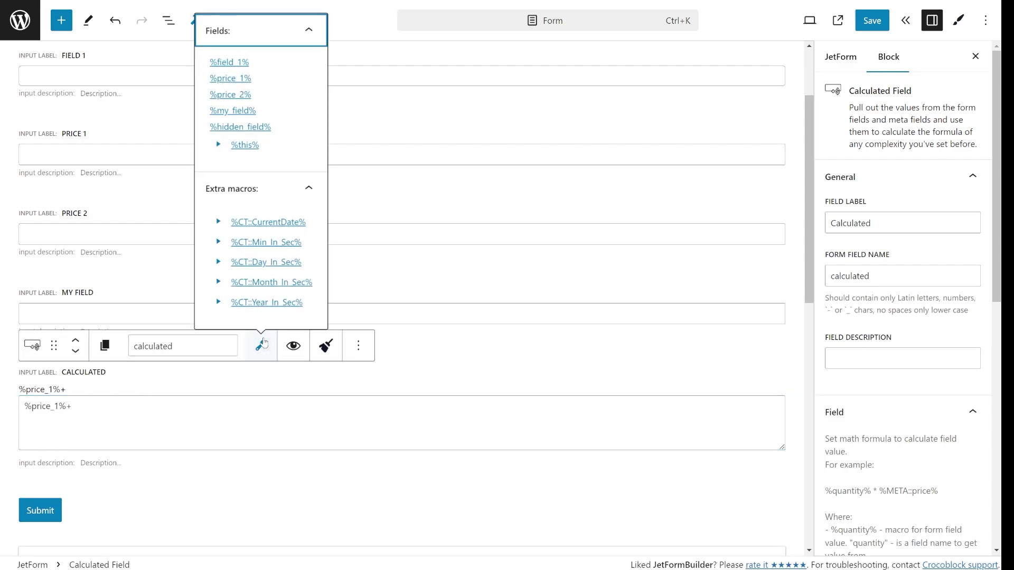
left_click(231, 95)
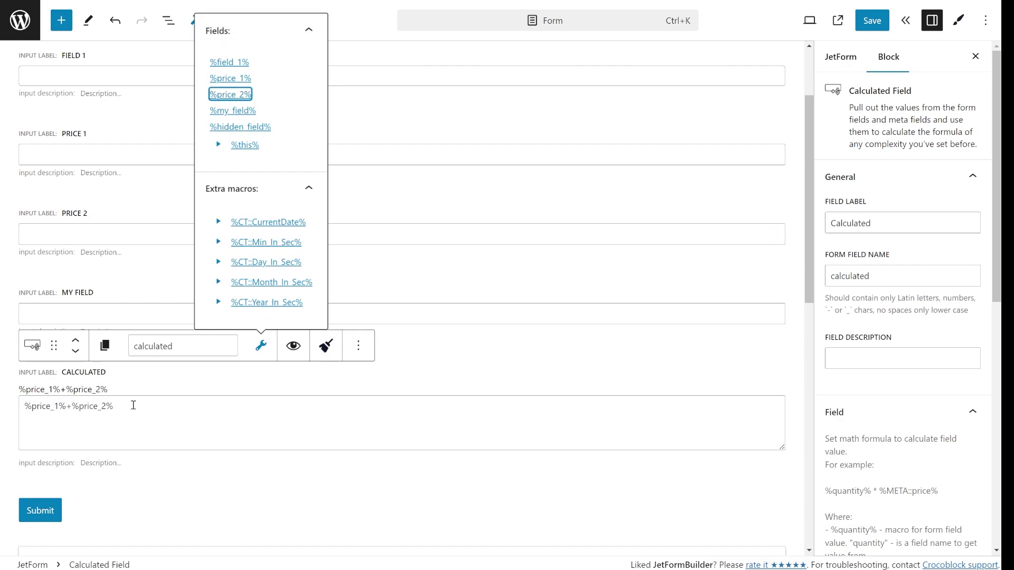
left_click(134, 405)
scroll(134, 405, "down", 1)
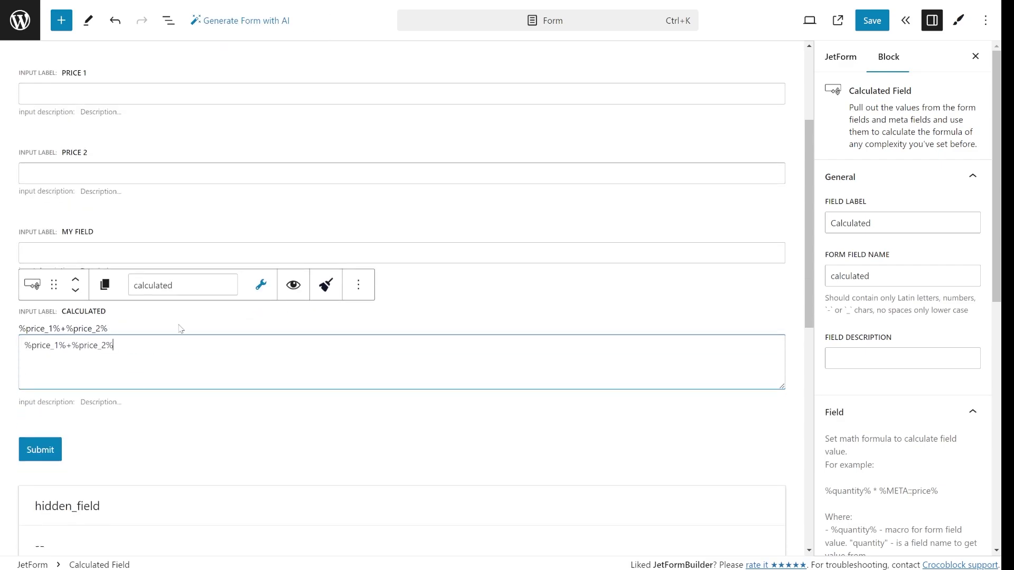
scroll(102, 381, "down", 2)
Step: Set hidden_field to Manual Input with value 0.2 instead of 0.3
left_click(90, 386)
scroll(89, 386, "down", 2)
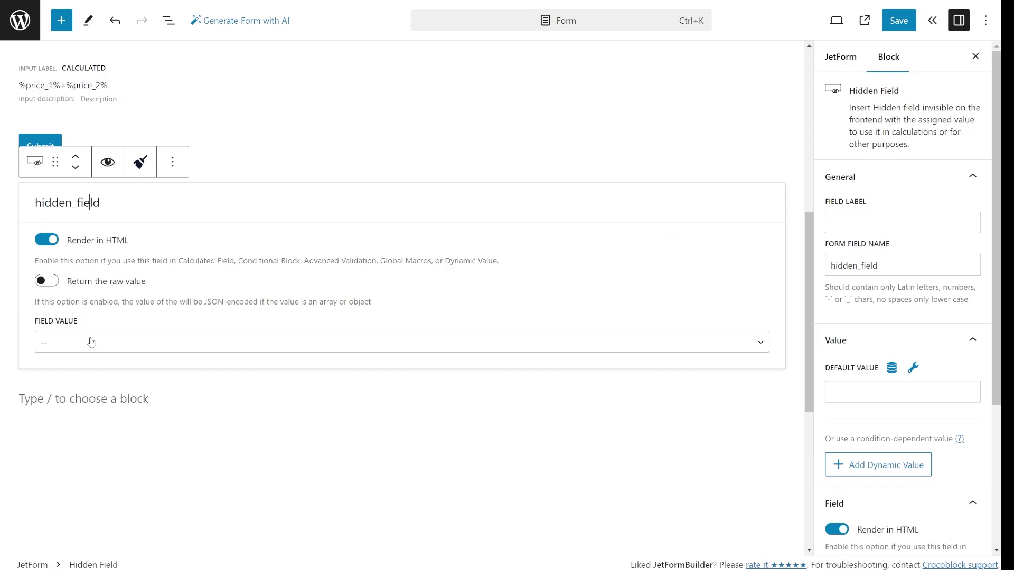
left_click(90, 342)
left_click(86, 323)
left_click(87, 385)
left_click_drag(87, 385, 5, 382)
key("BackSpace")
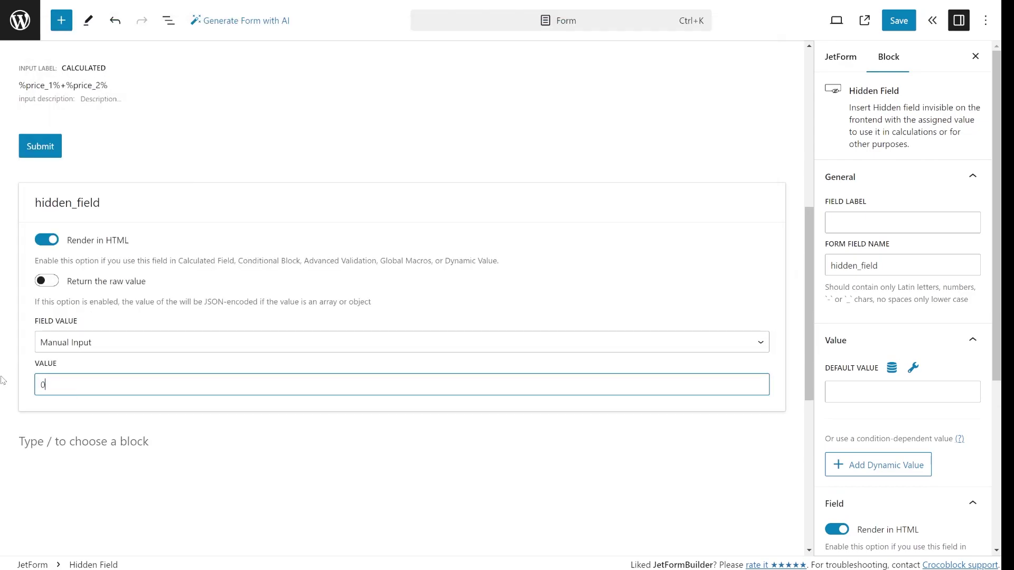
type("0.2")
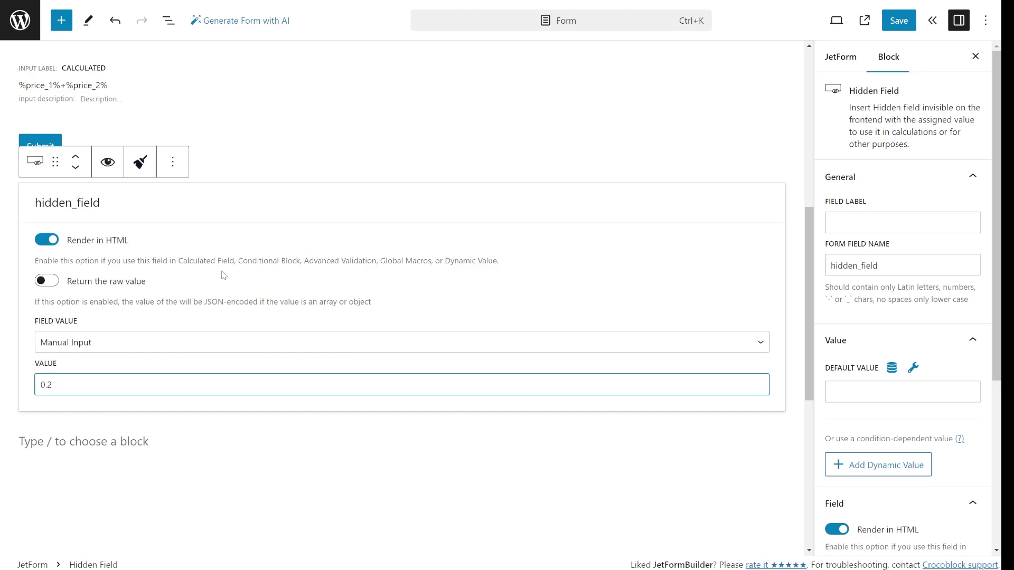
scroll(231, 217, "up", 3)
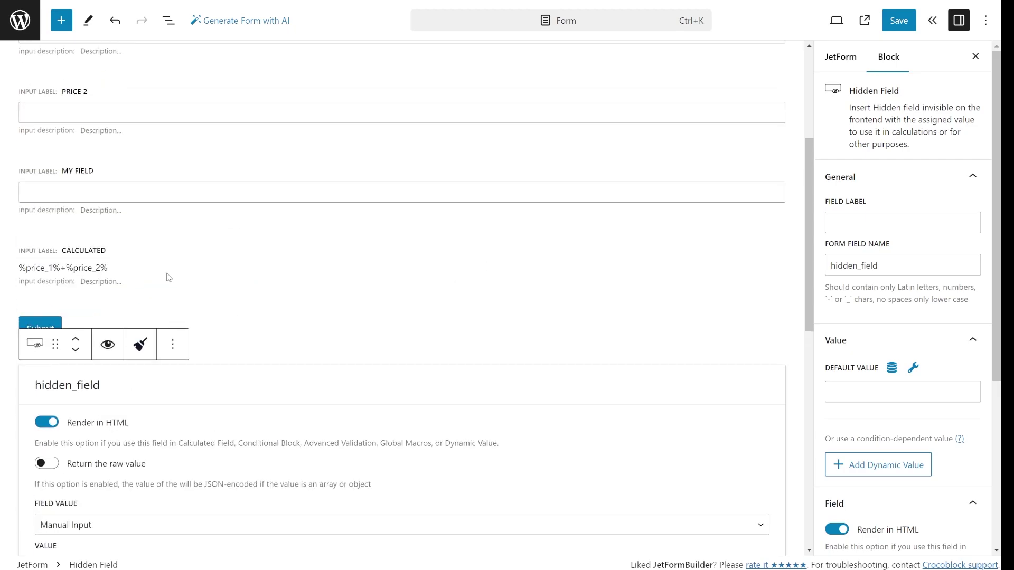
Step: Change the Calculated formula to (%price_1%+%price_2%)*%hidden_field%
left_click(196, 275)
left_click(126, 284)
type(")")
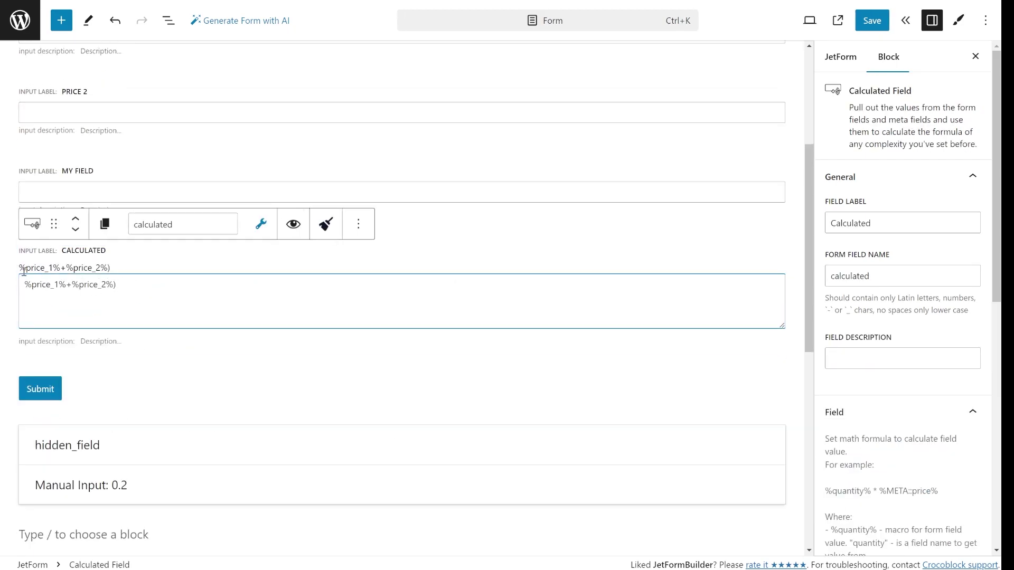
left_click(27, 285)
type("(")
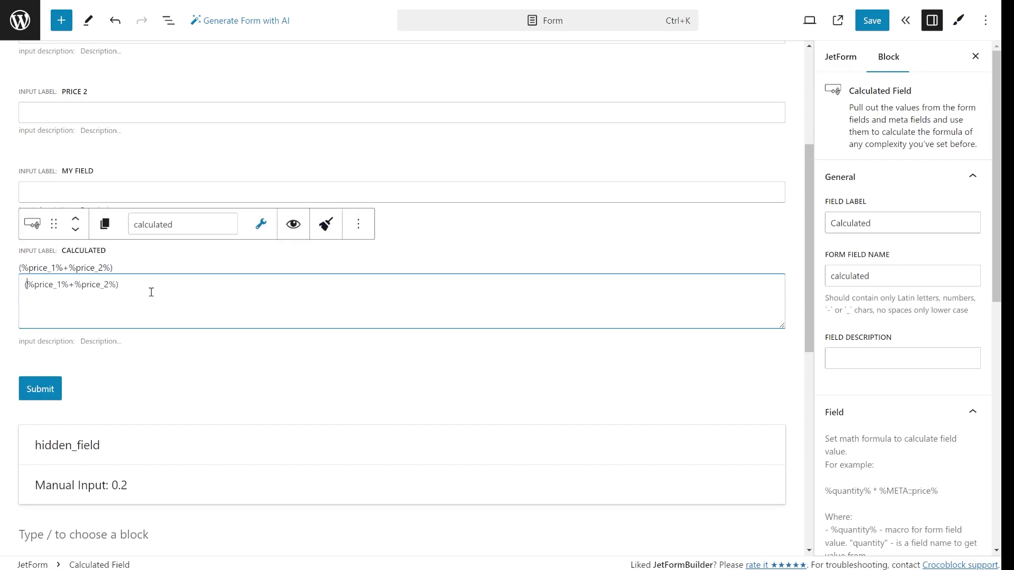
type("*")
left_click(260, 223)
left_click(240, 352)
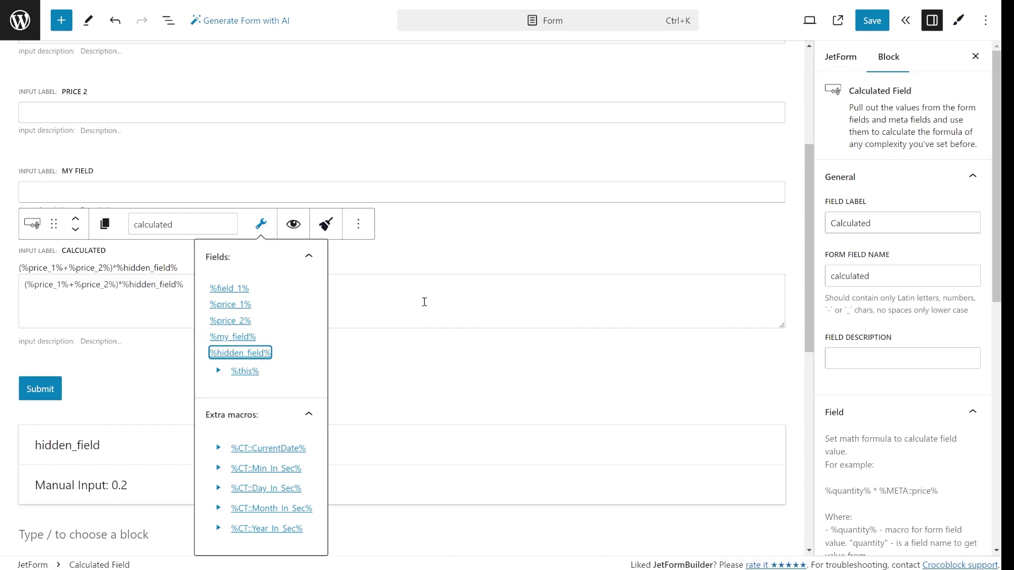
Step: Save the form and on the live page enter 40 in Price 1 and Price 2
left_click(422, 301)
left_click(872, 22)
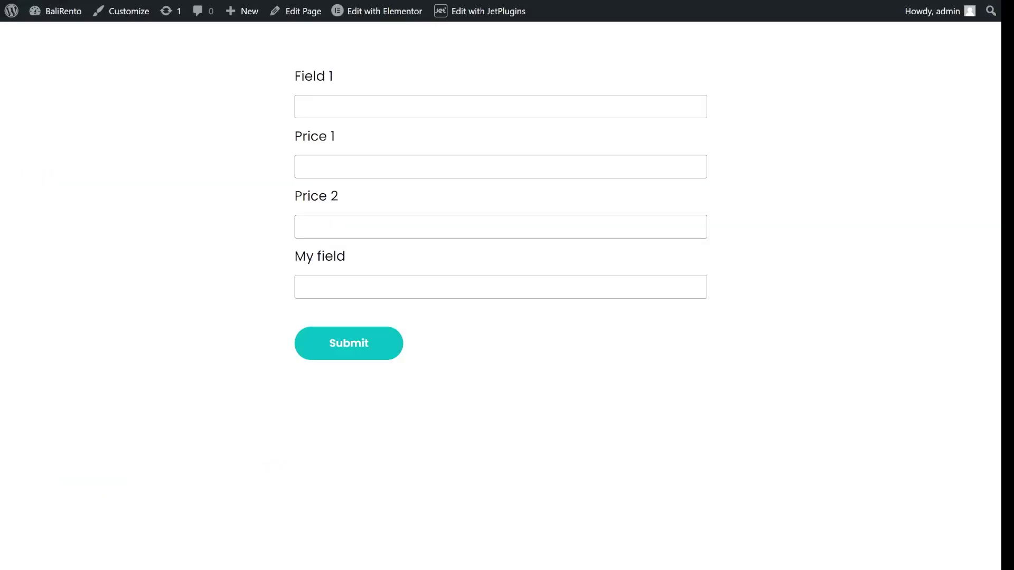
left_click(356, 160)
type("40")
left_click(372, 227)
type("40")
left_click(351, 335)
left_click(373, 228)
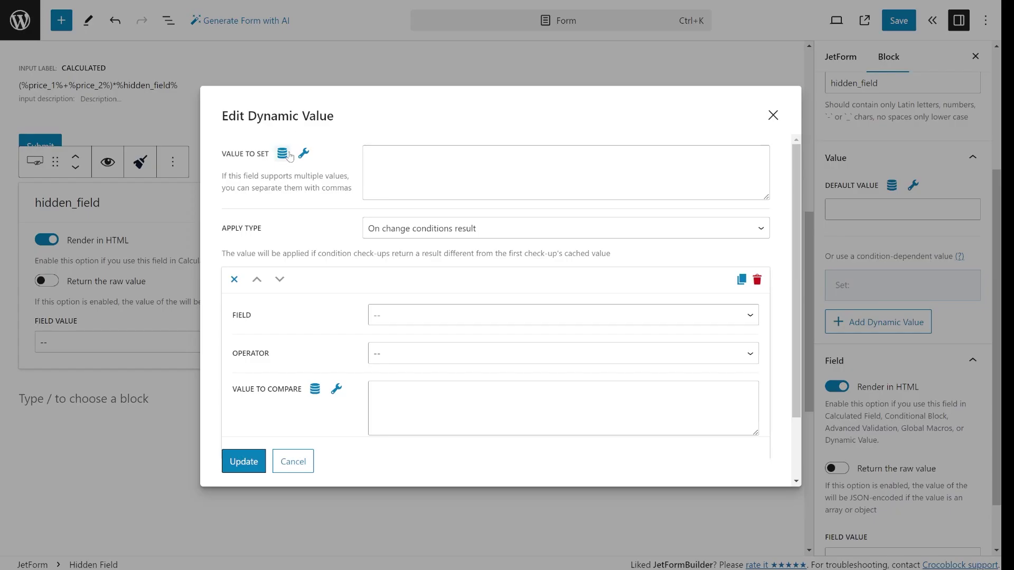
Step: Set the hidden field's preset source to Option Page with Option Value Discount (20)
left_click(284, 153)
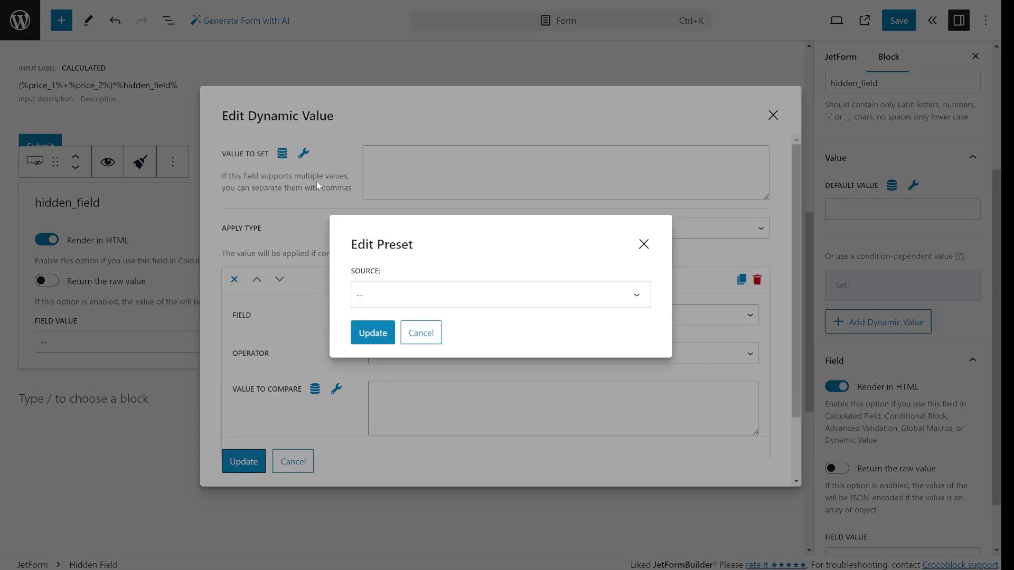
left_click(496, 294)
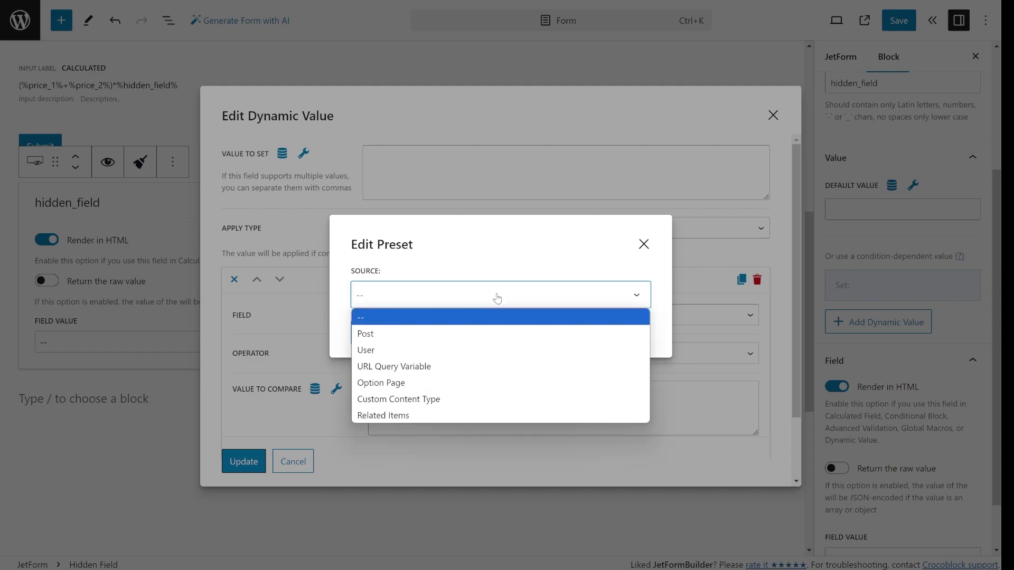
left_click(415, 382)
left_click(404, 316)
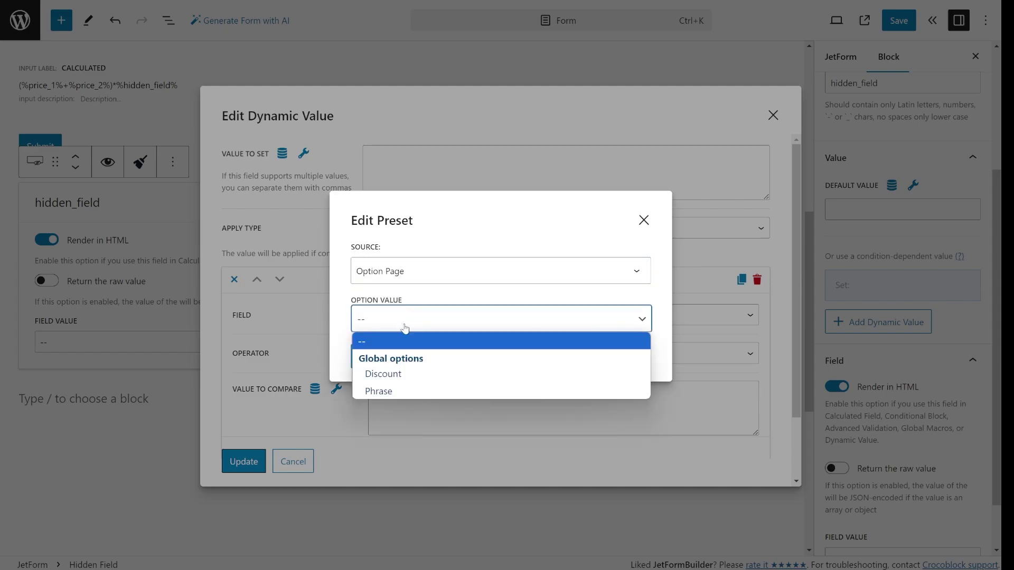
left_click(392, 375)
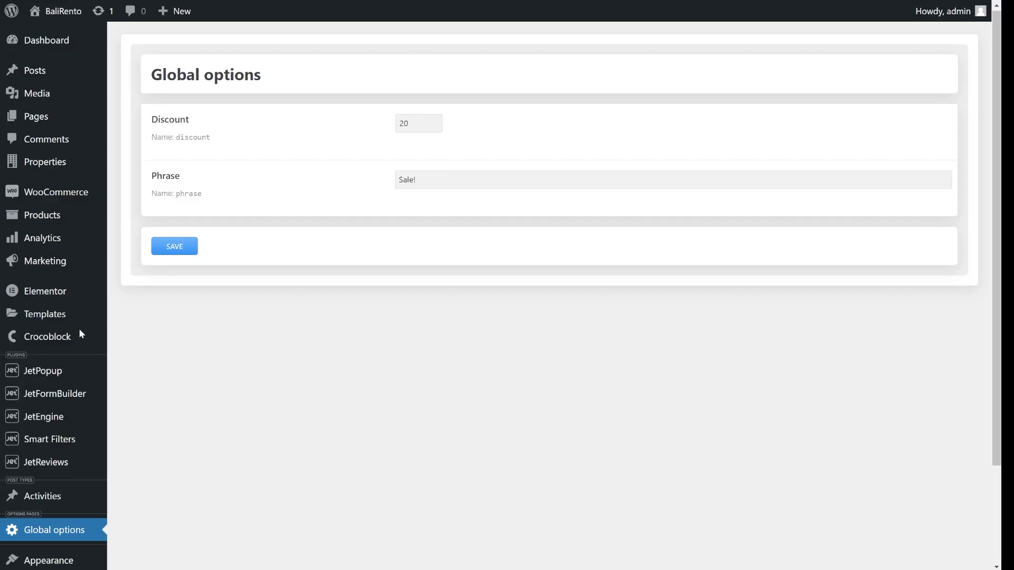
scroll(48, 380, "down", 2)
left_click(50, 409)
left_click_drag(406, 125, 389, 127)
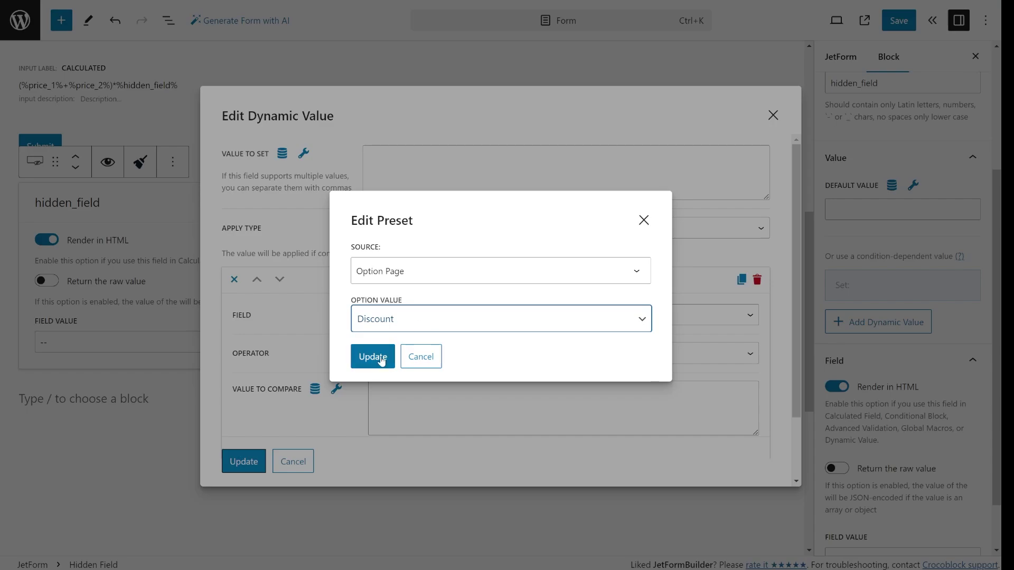
left_click(382, 359)
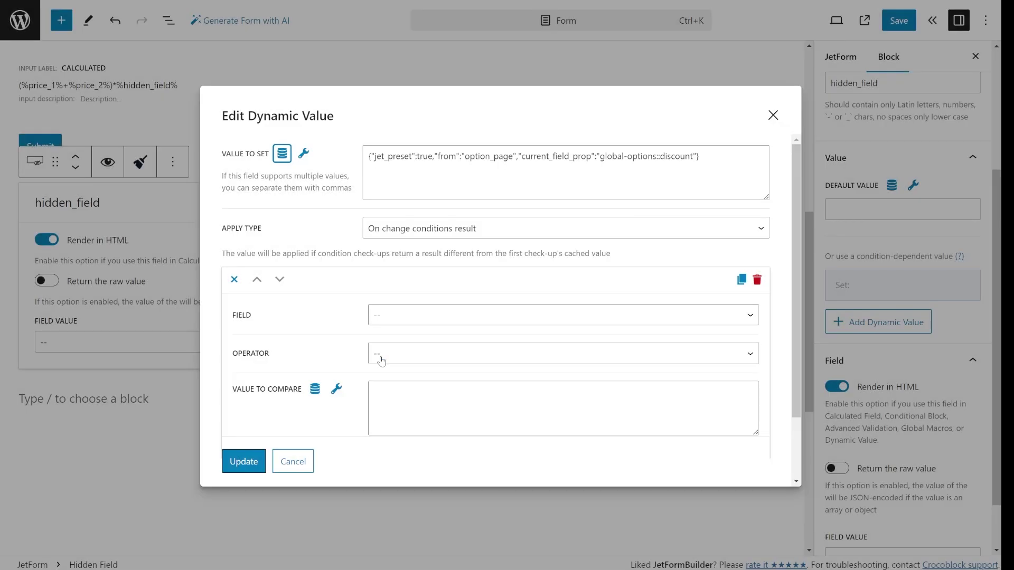
Step: Confirm the Discount preset, replace '*' with '-' in the Calculated formula, and save
left_click(247, 455)
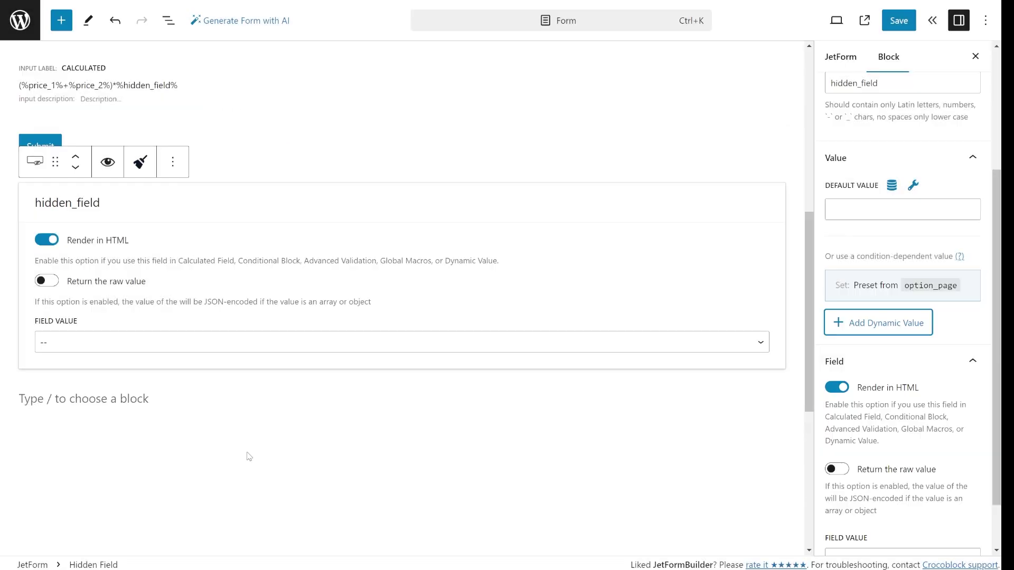
scroll(165, 142, "up", 3)
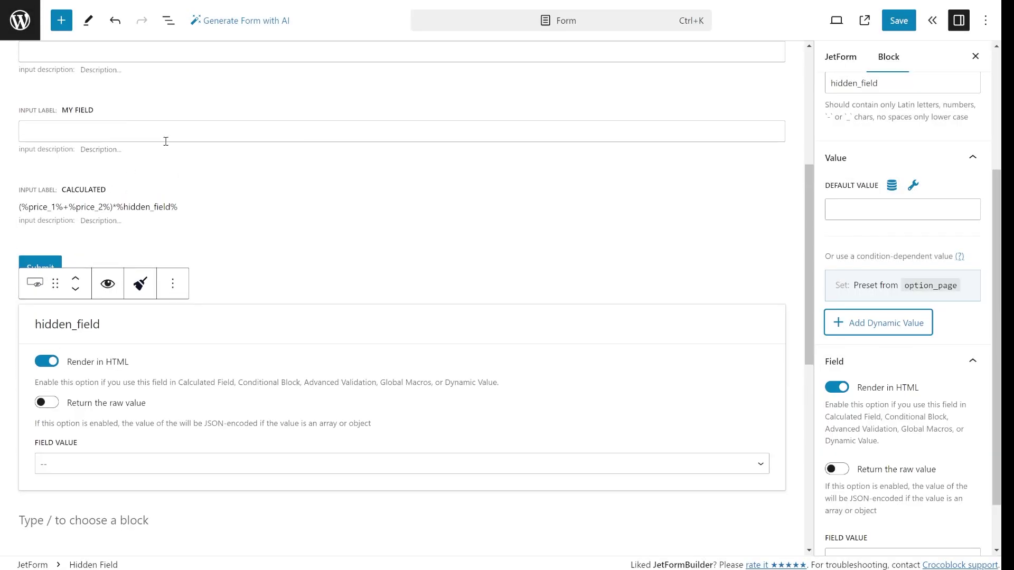
left_click(120, 206)
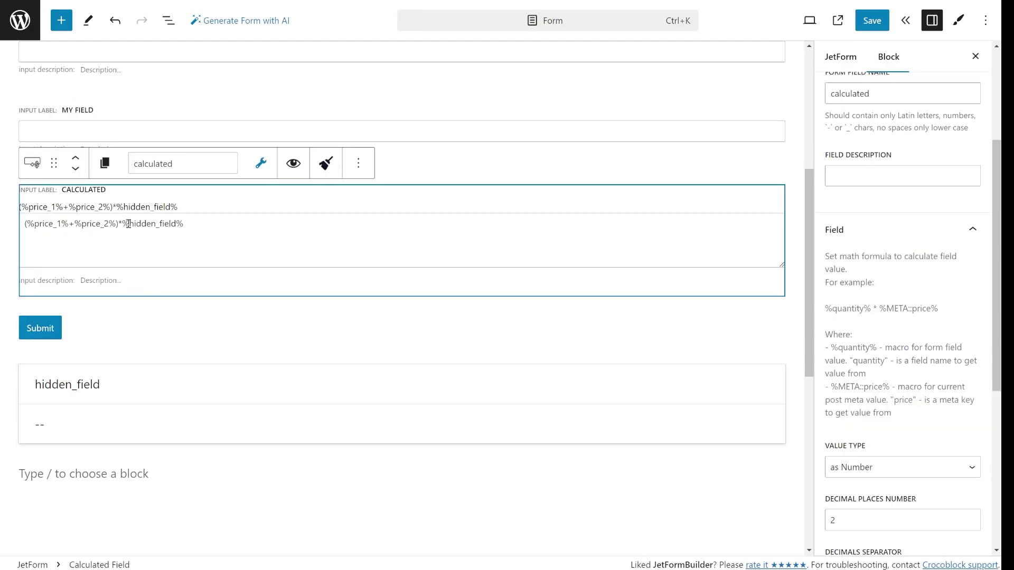
left_click(124, 225)
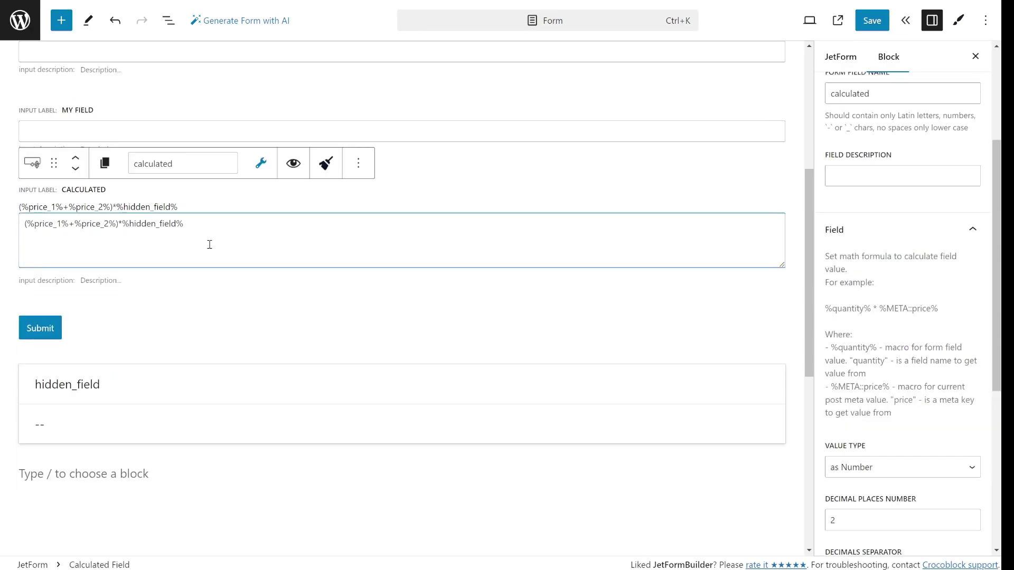
key("BackSpace")
type("-")
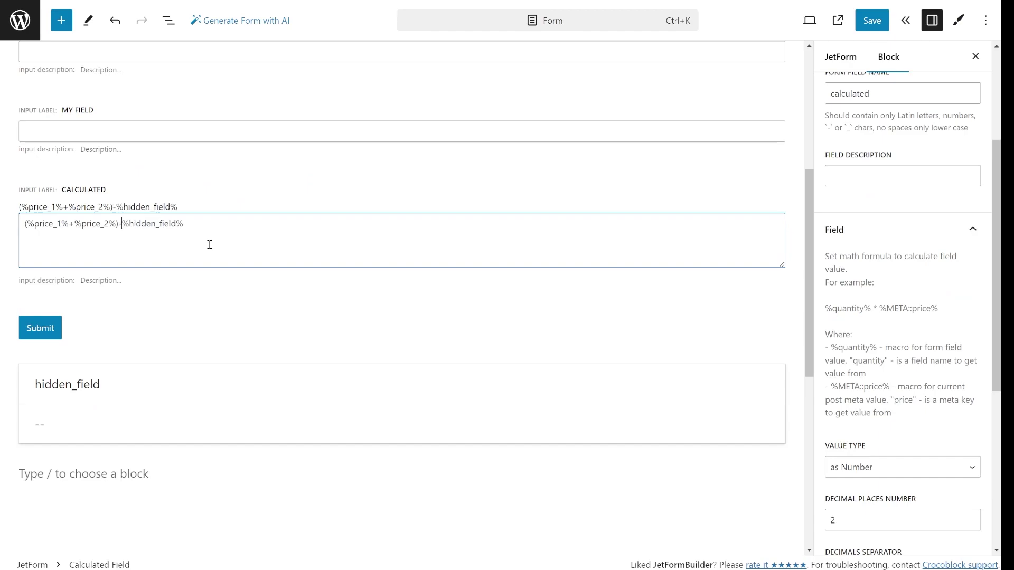
left_click(872, 20)
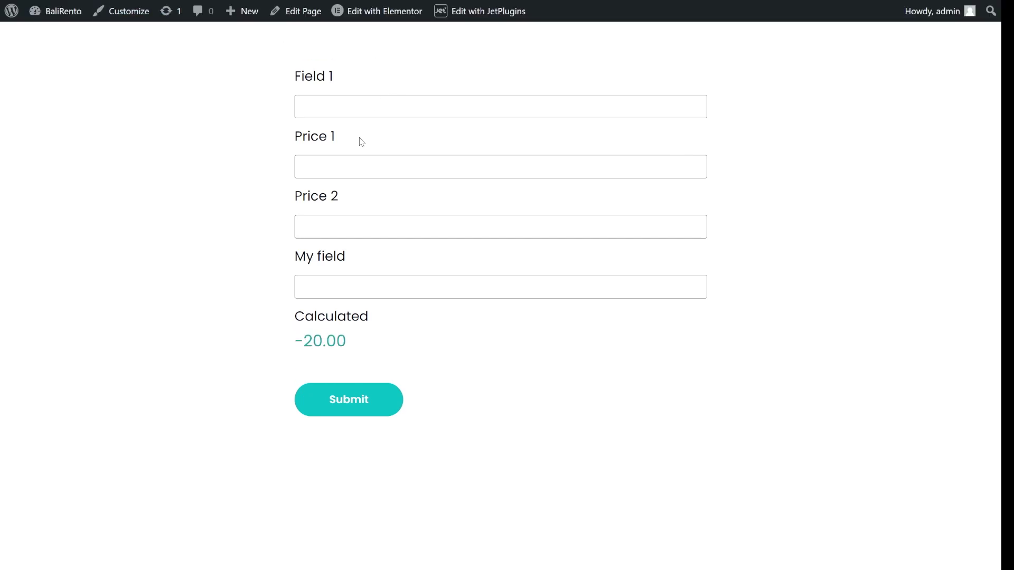
Step: Test the live form with 60 in Price 1 and 50 in Price 2
left_click(355, 164)
type("60")
left_click(359, 225)
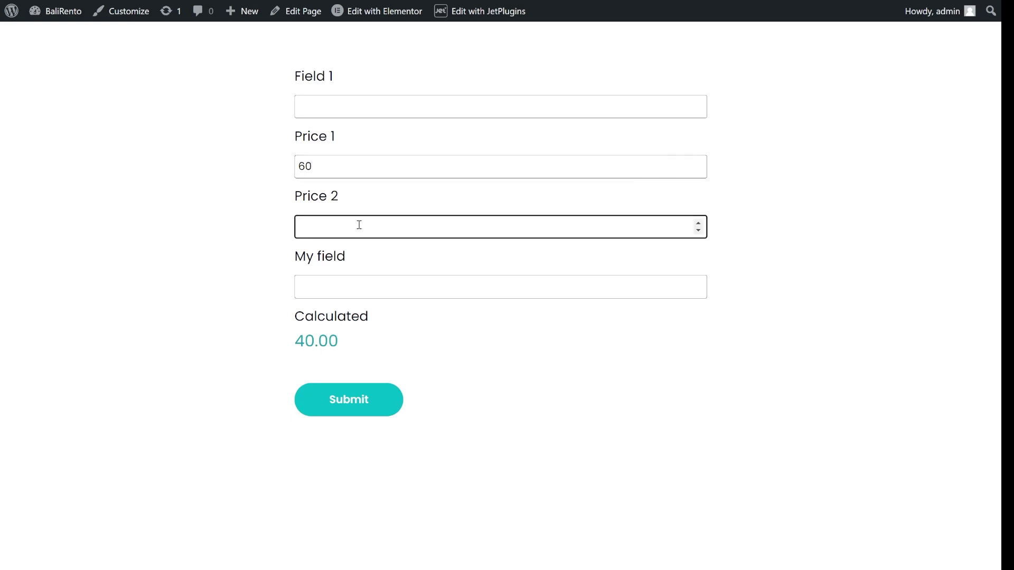
type("50")
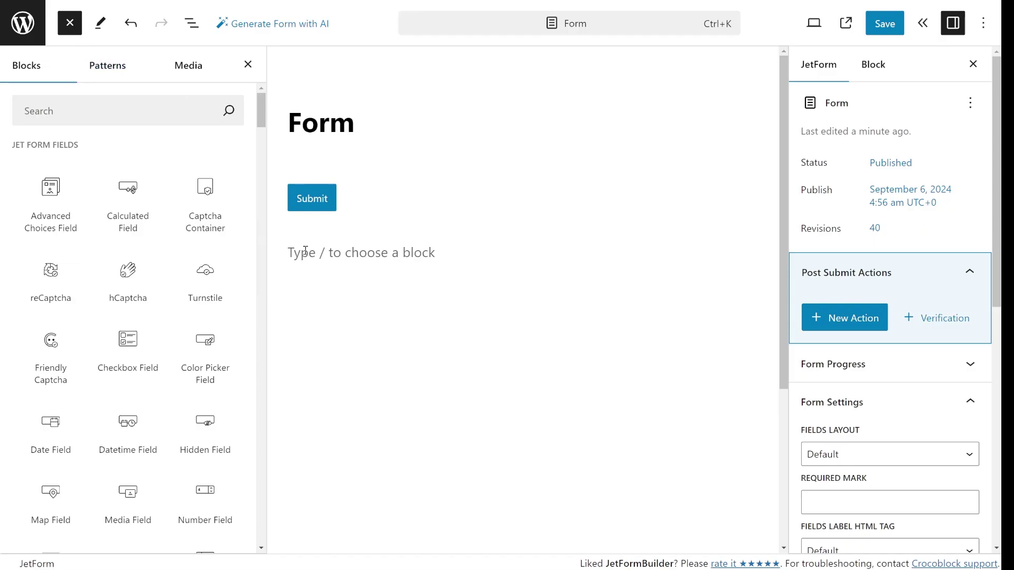
Step: Add a Checkbox Field above Submit filling its options from Posts of type Properties
mouse_move(126, 348)
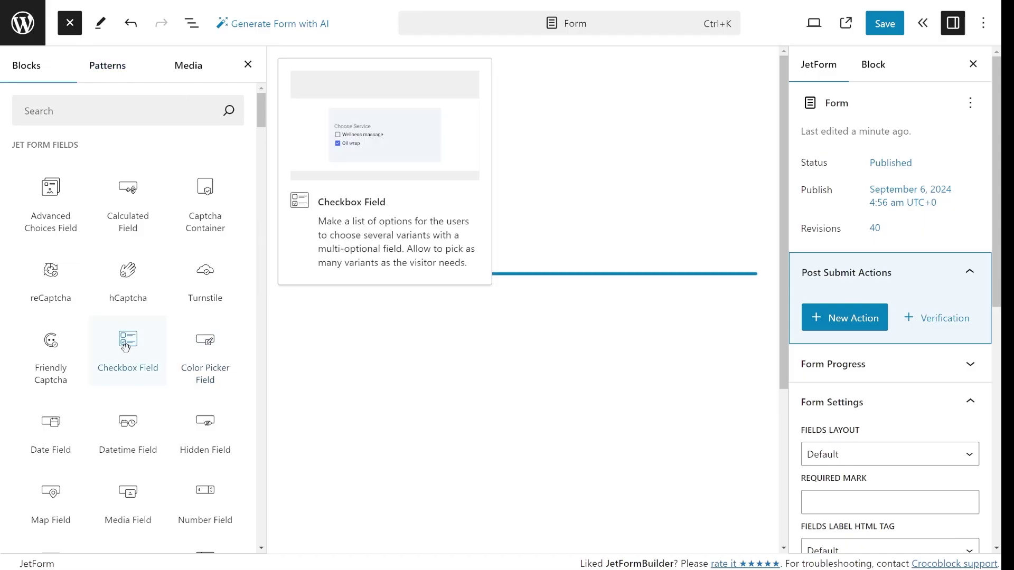
left_click_drag(126, 348, 353, 161)
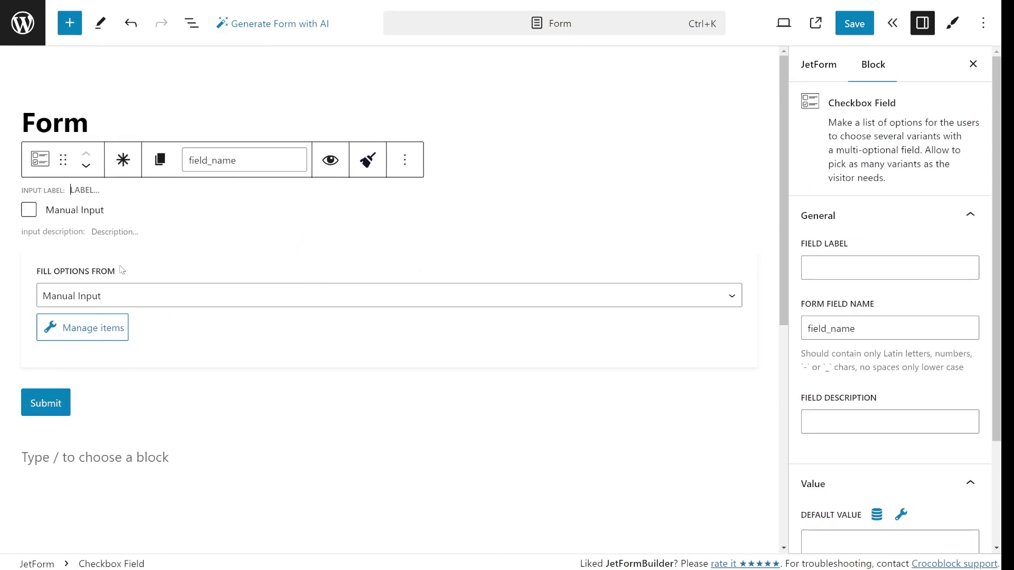
left_click(132, 295)
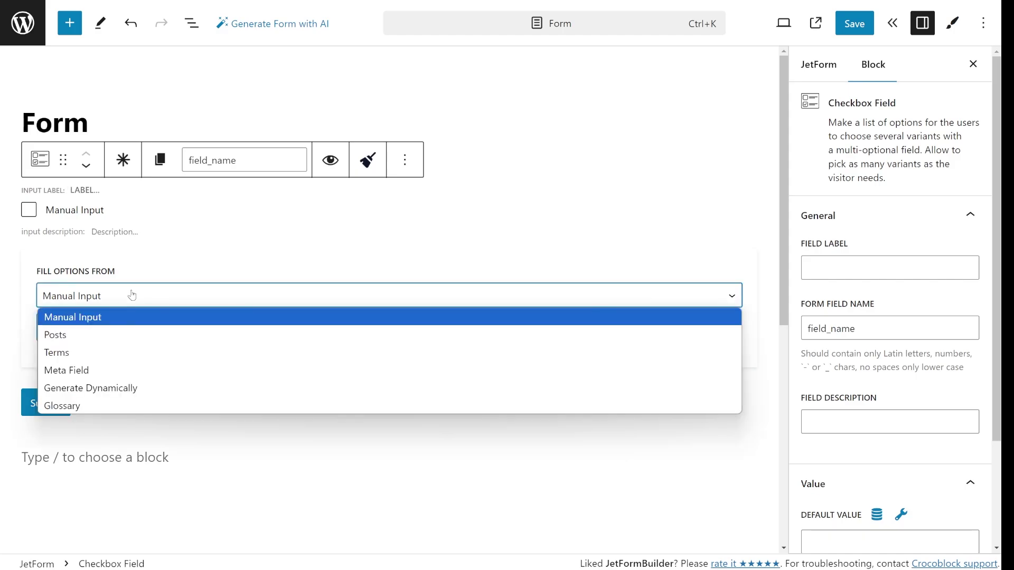
left_click(113, 337)
left_click(112, 343)
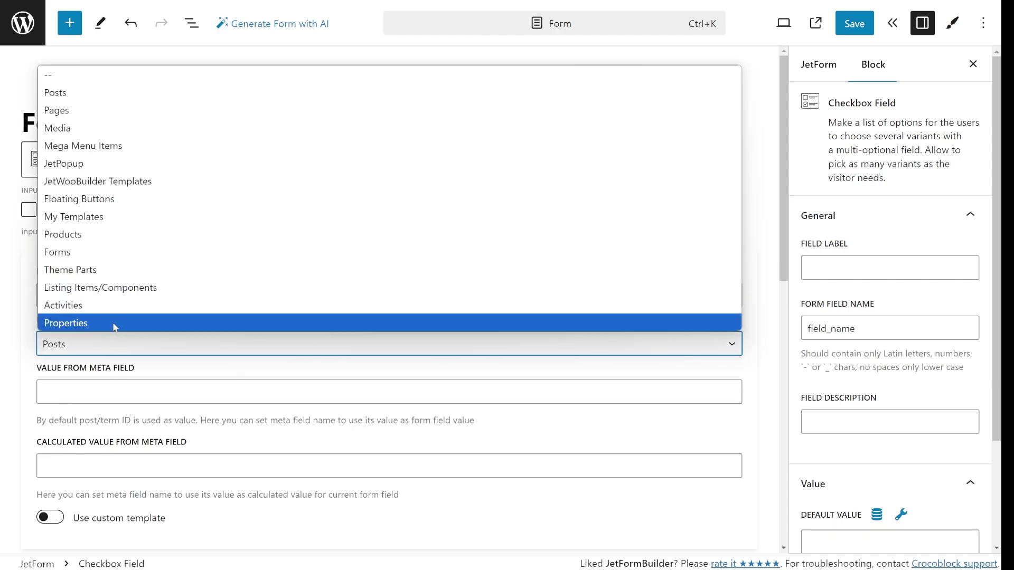
left_click(115, 321)
scroll(115, 326, "down", 1)
scroll(115, 326, "down", 2)
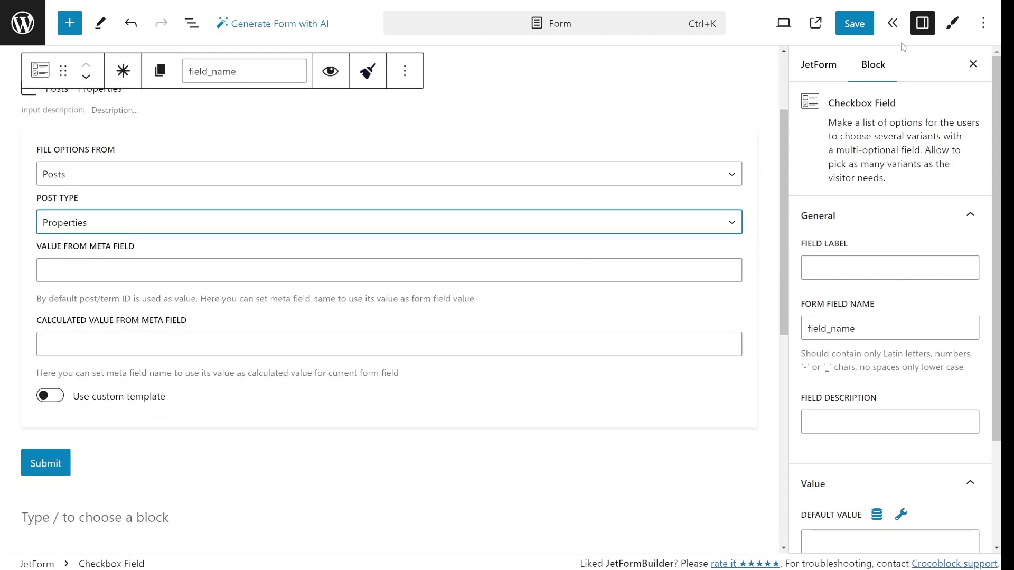
Step: Save the form and scroll through it to review
left_click(852, 25)
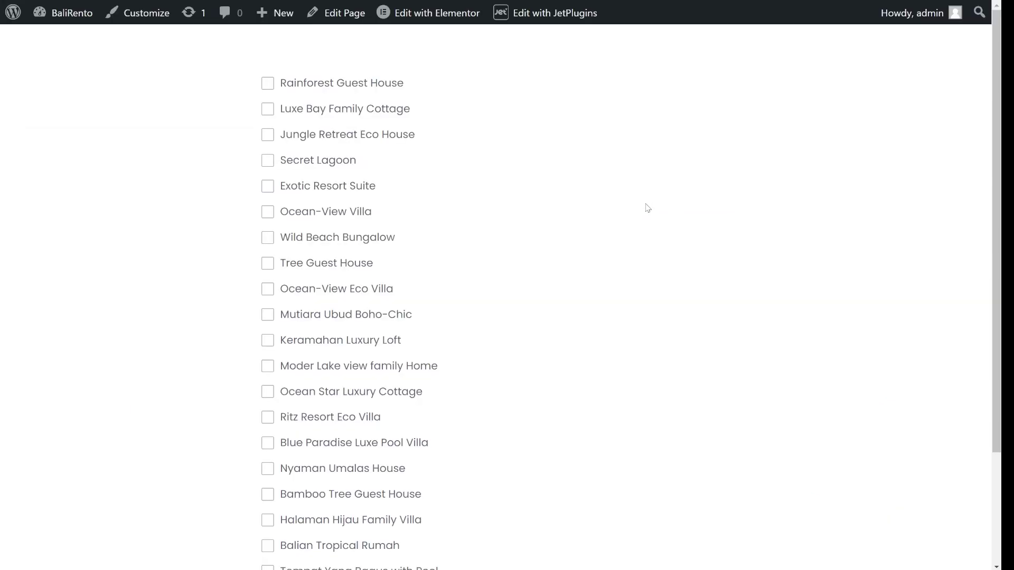
scroll(641, 208, "down", 2)
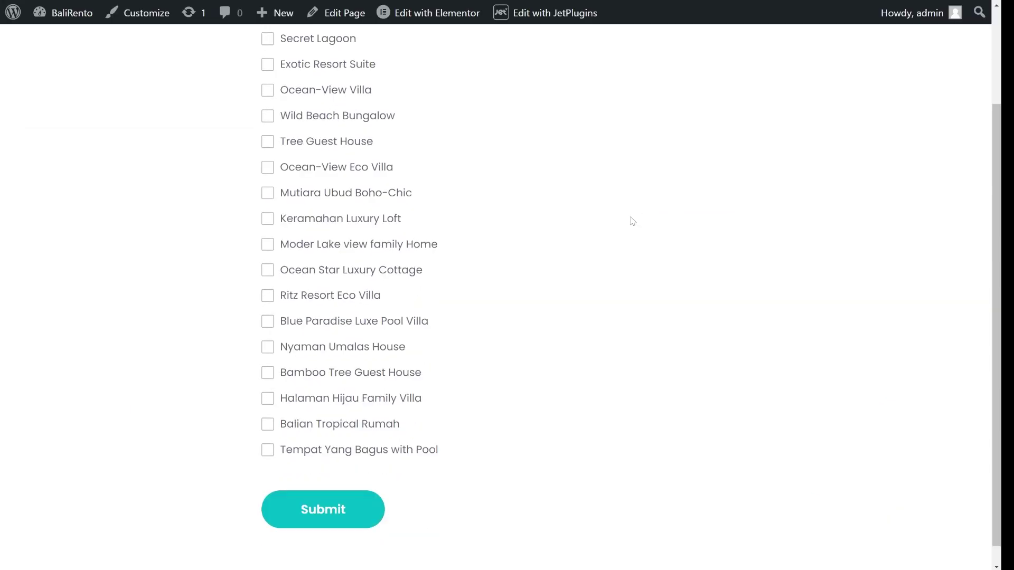
scroll(632, 220, "up", 1)
scroll(632, 220, "up", 1)
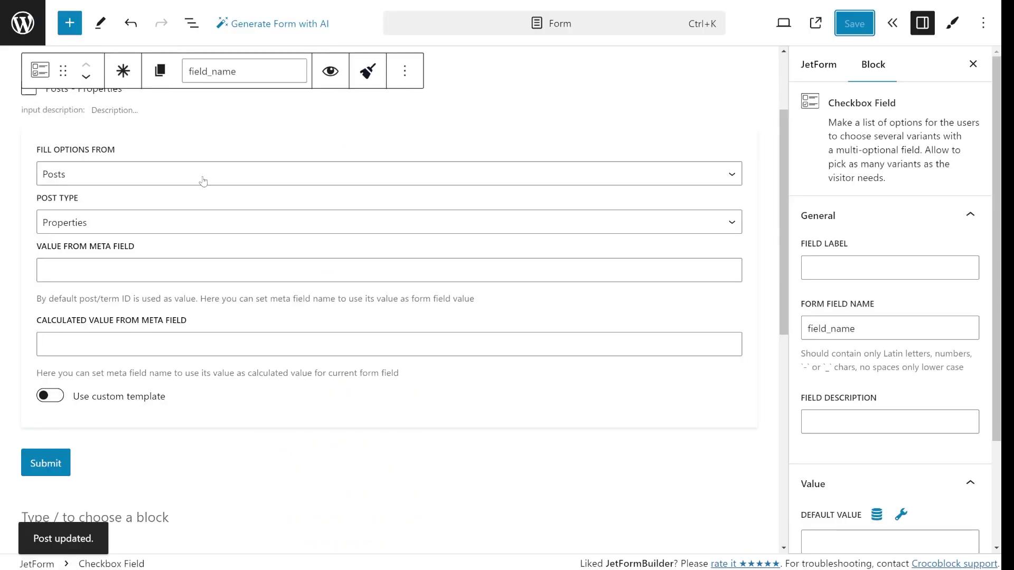
Step: Switch the checkbox options source to Terms from the Property Type taxonomy
left_click(198, 174)
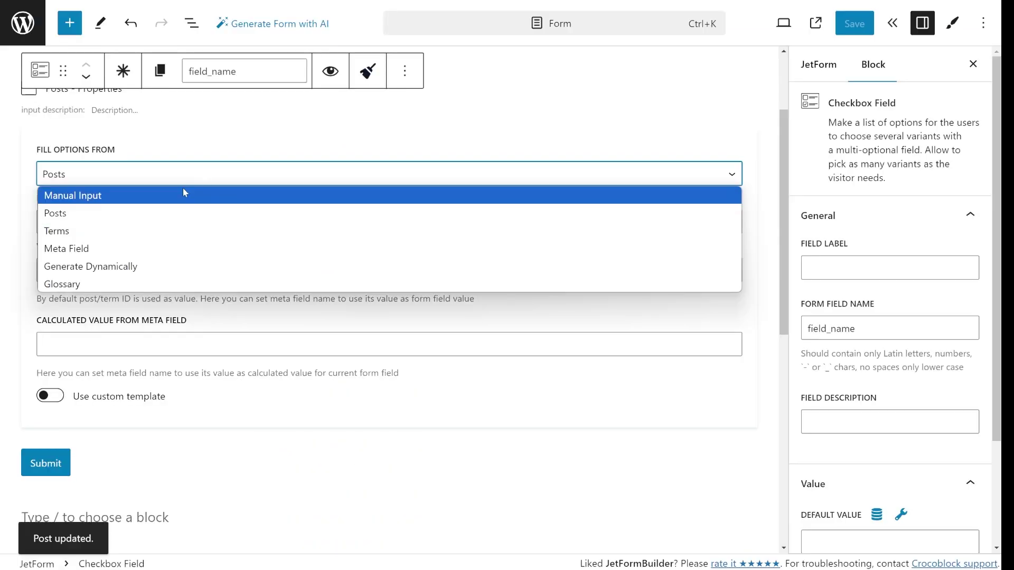
left_click(163, 227)
left_click(161, 231)
scroll(158, 351, "down", 1)
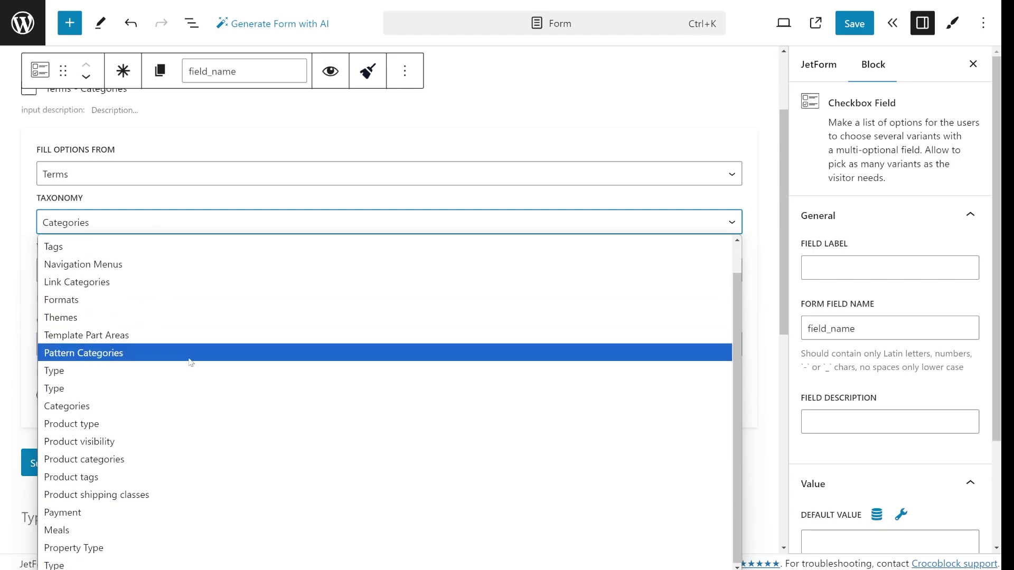
left_click(144, 548)
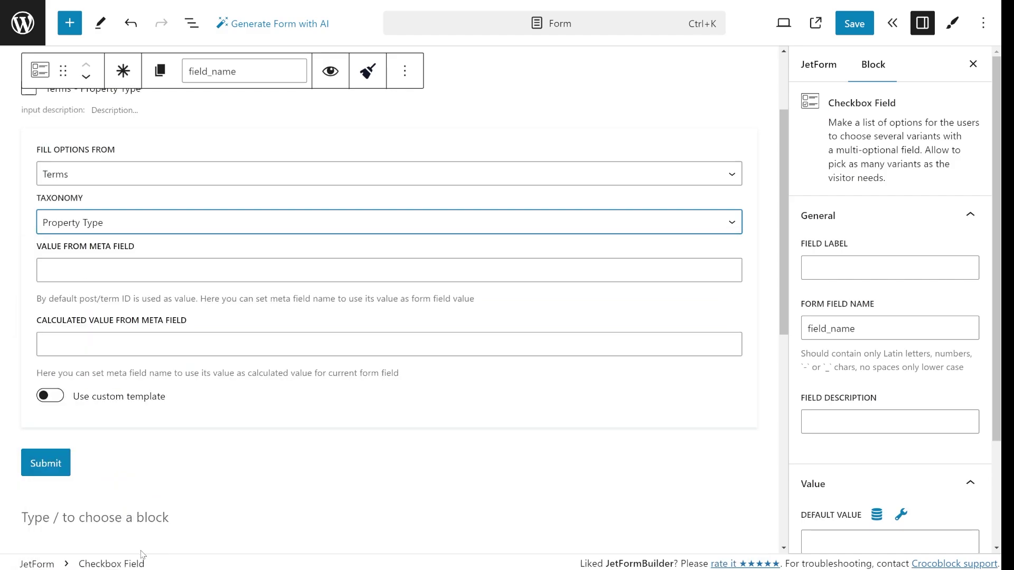
scroll(132, 285, "down", 2)
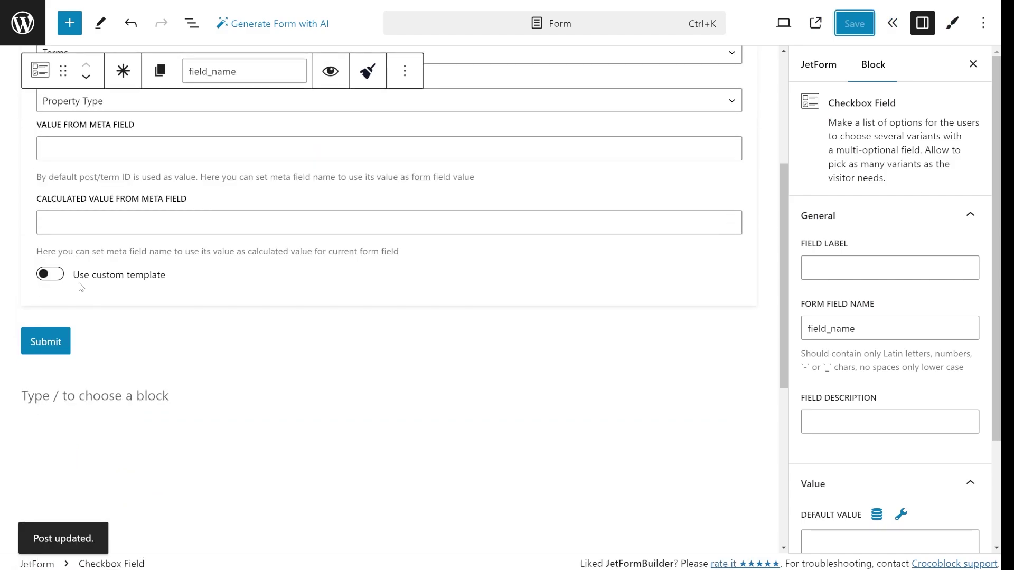
Step: Try a custom template for the options, turn it back off, and reopen the options source choices
left_click(56, 277)
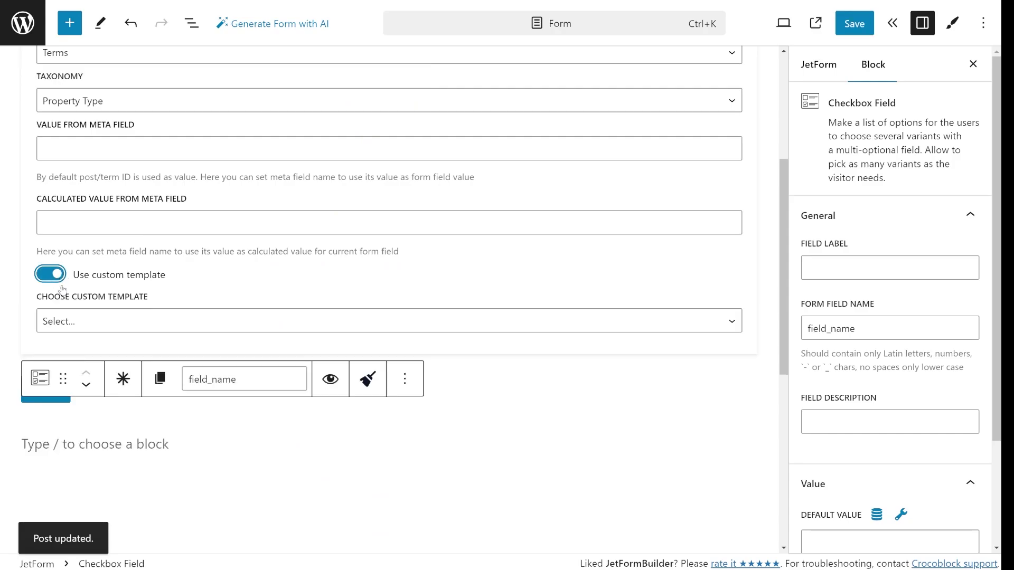
left_click(81, 321)
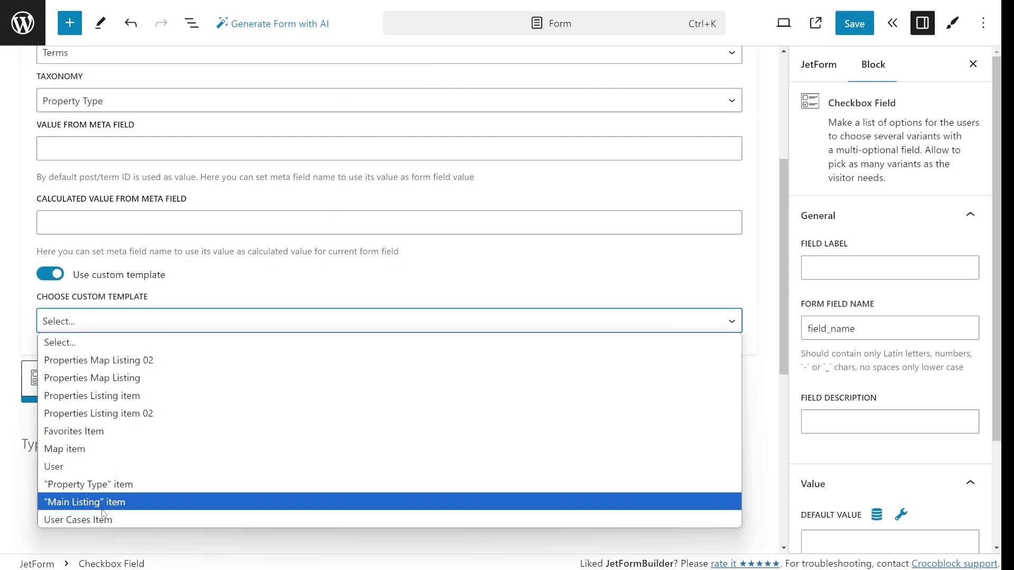
left_click(51, 273)
left_click(51, 273)
scroll(159, 215, "up", 3)
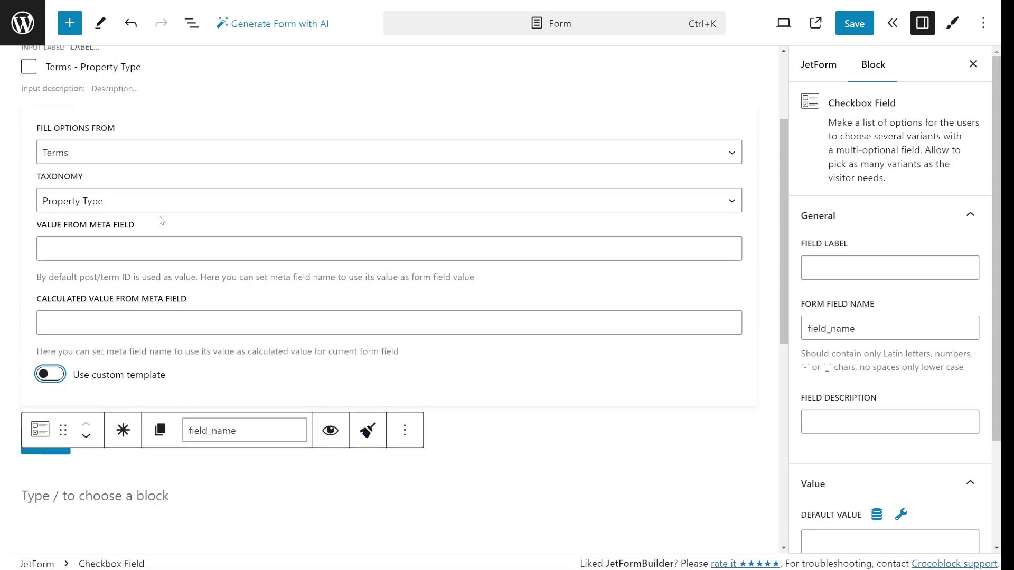
left_click(163, 179)
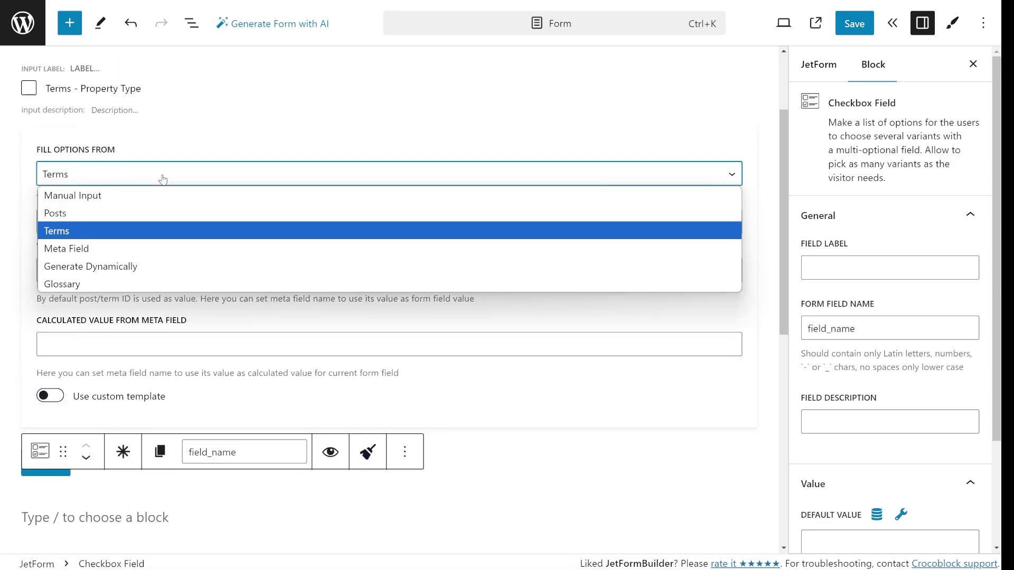
Step: Try filling the options from a meta field named 'my-form', then clear that name
left_click(144, 243)
left_click(150, 217)
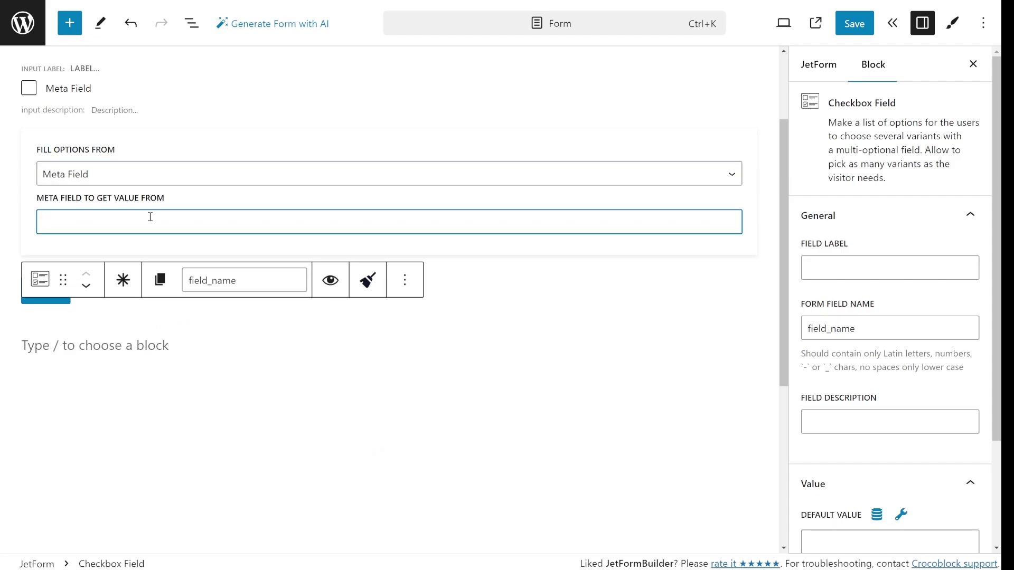
type("my-form")
left_click_drag(112, 217, 34, 216)
key("BackSpace")
Step: Switch the options source to Glossary with the Locations glossary, and save the form
left_click(120, 180)
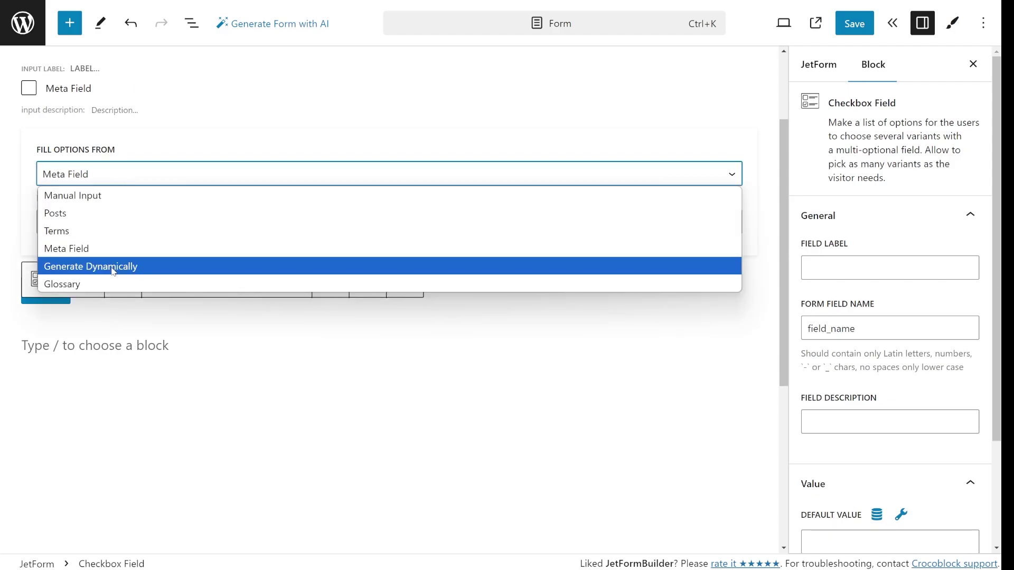
left_click(111, 283)
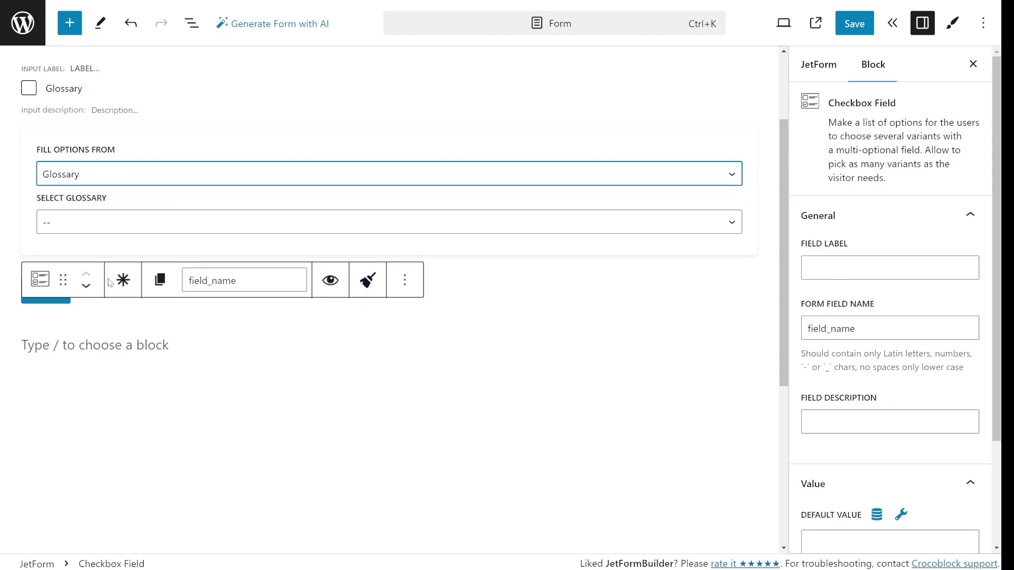
left_click(186, 226)
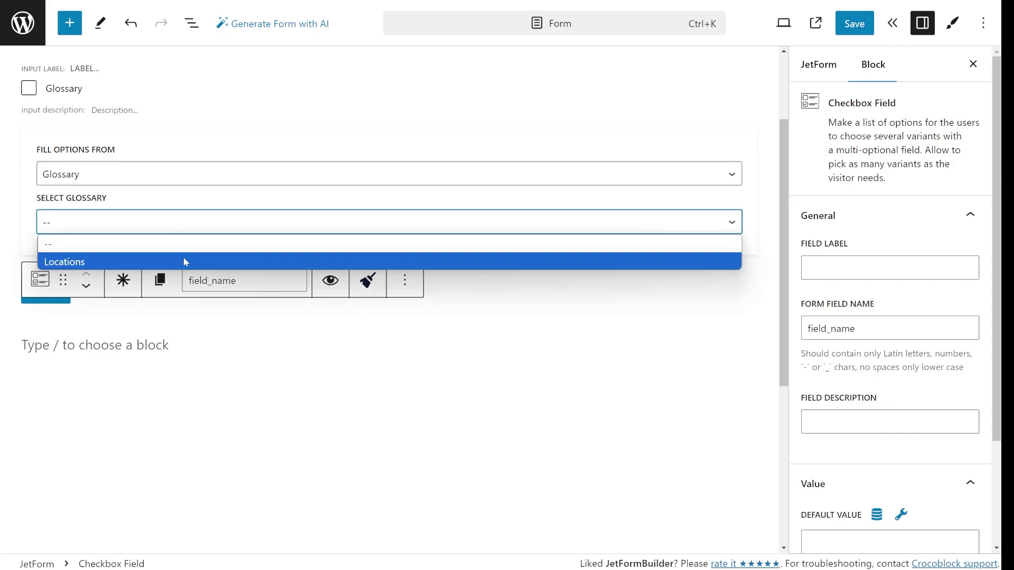
left_click(183, 262)
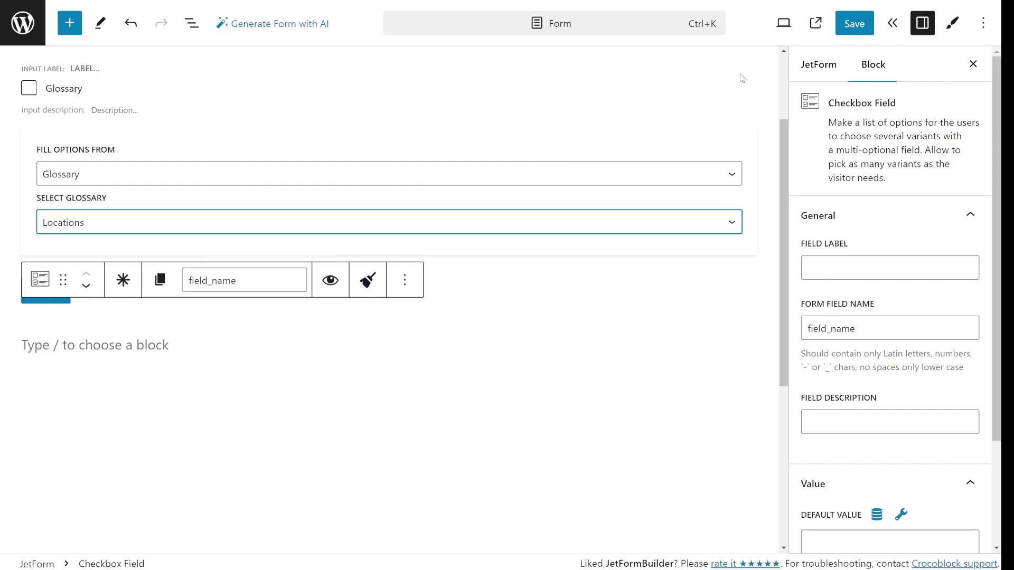
left_click(860, 23)
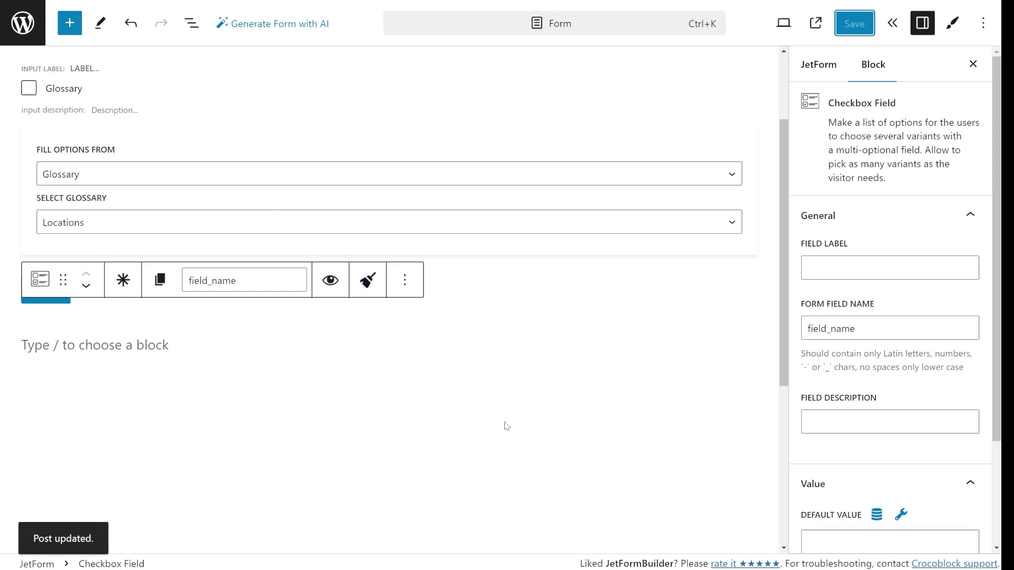
left_click(542, 175)
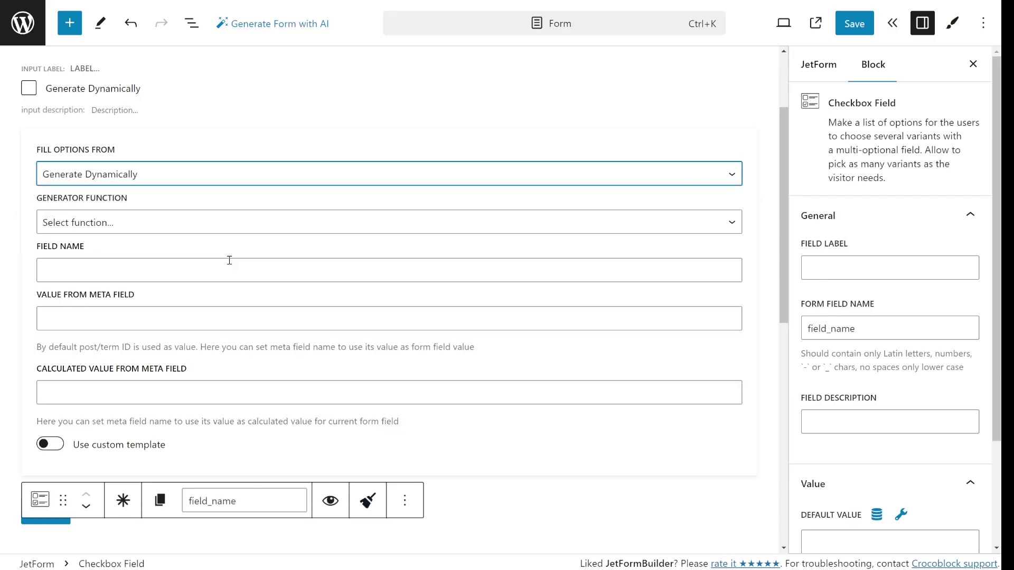
Step: Use generator 'Get values list from database', typing then clearing the field name 'my-field'
left_click(234, 219)
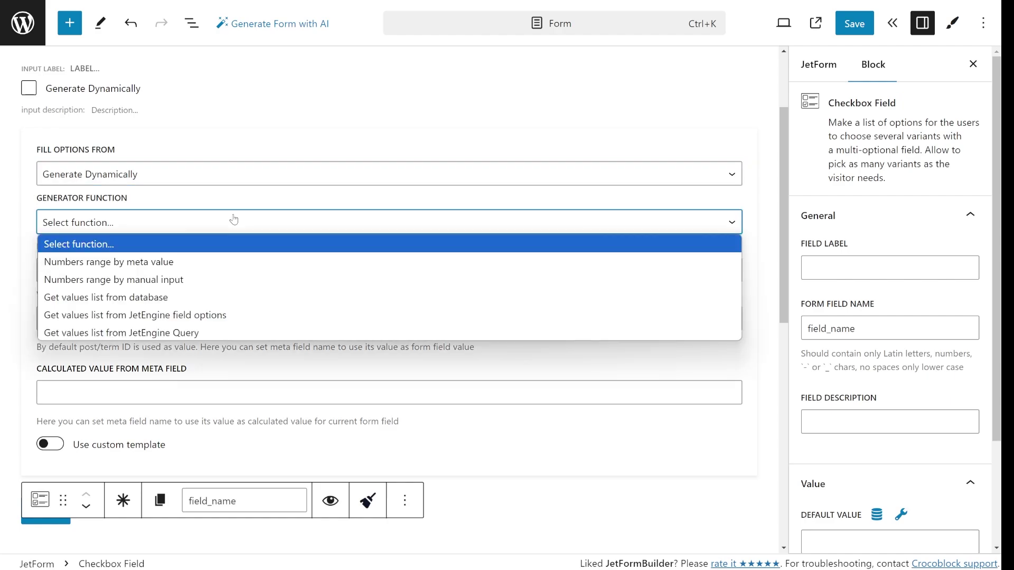
left_click(223, 297)
left_click(223, 267)
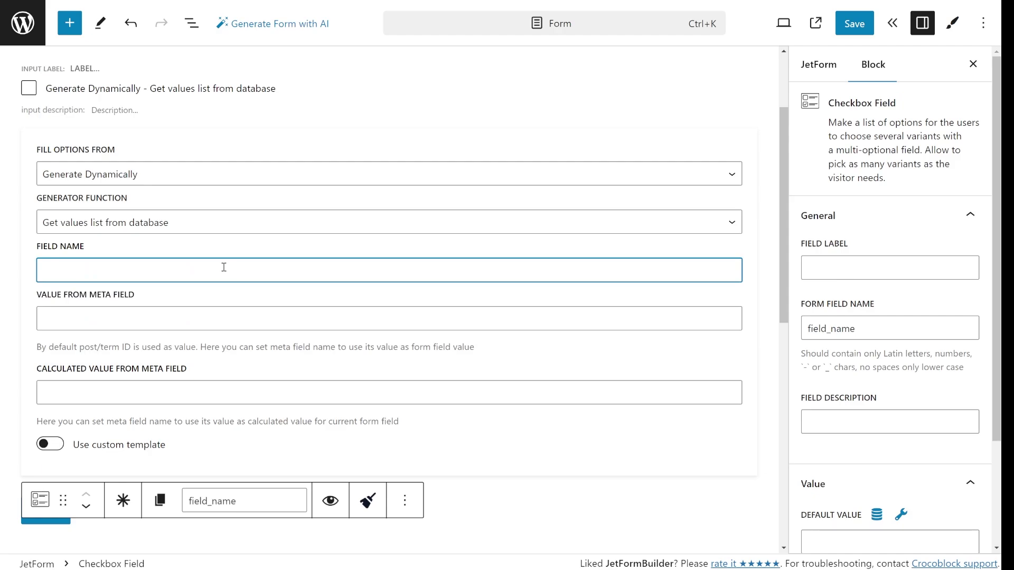
type("my-field")
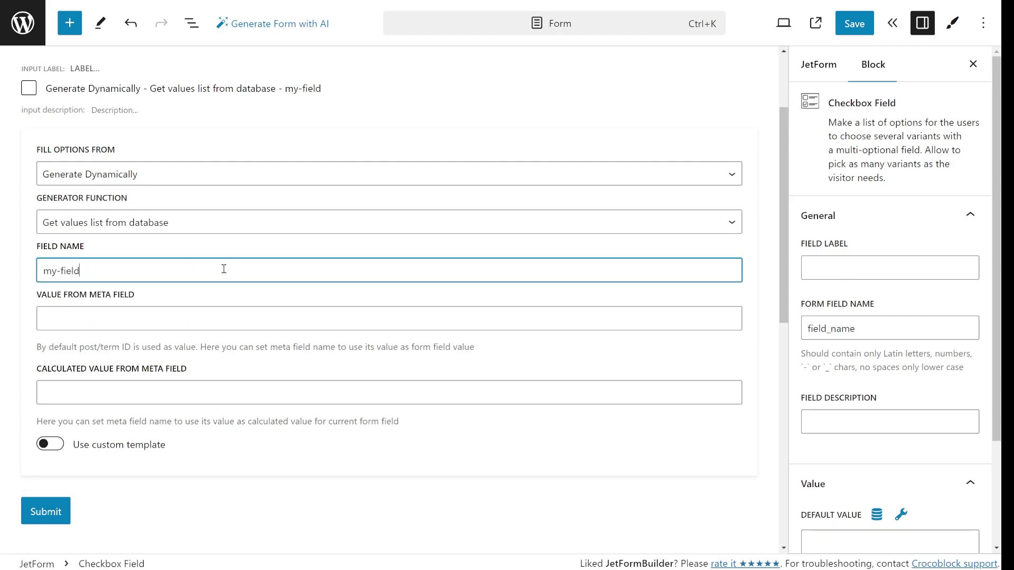
left_click_drag(207, 269, 29, 277)
key("BackSpace")
left_click(136, 227)
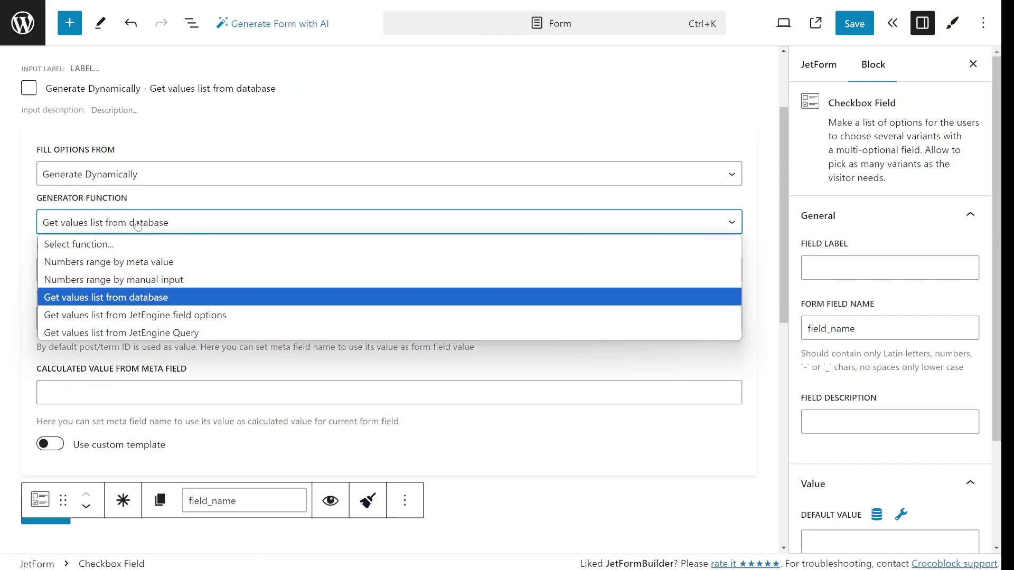
Step: Generate options from JetEngine field options of _facilities, save, and reload the live page
left_click(168, 313)
left_click(160, 264)
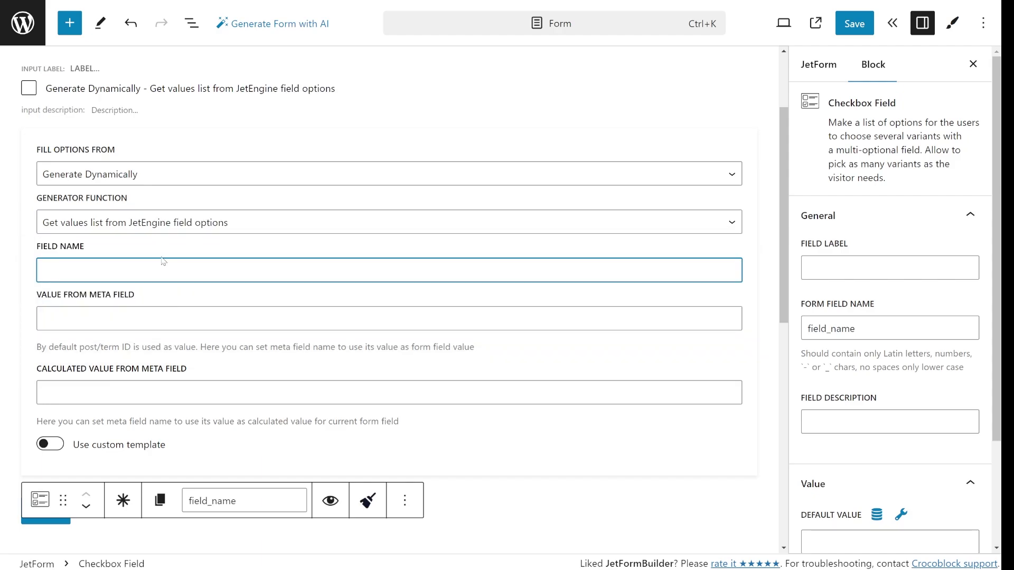
type("_facilities")
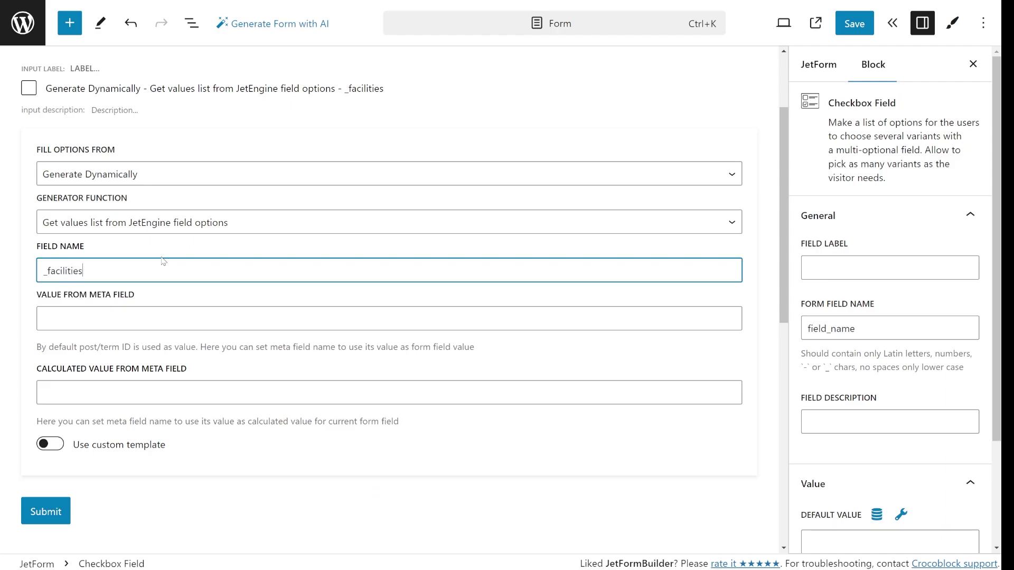
left_click(854, 24)
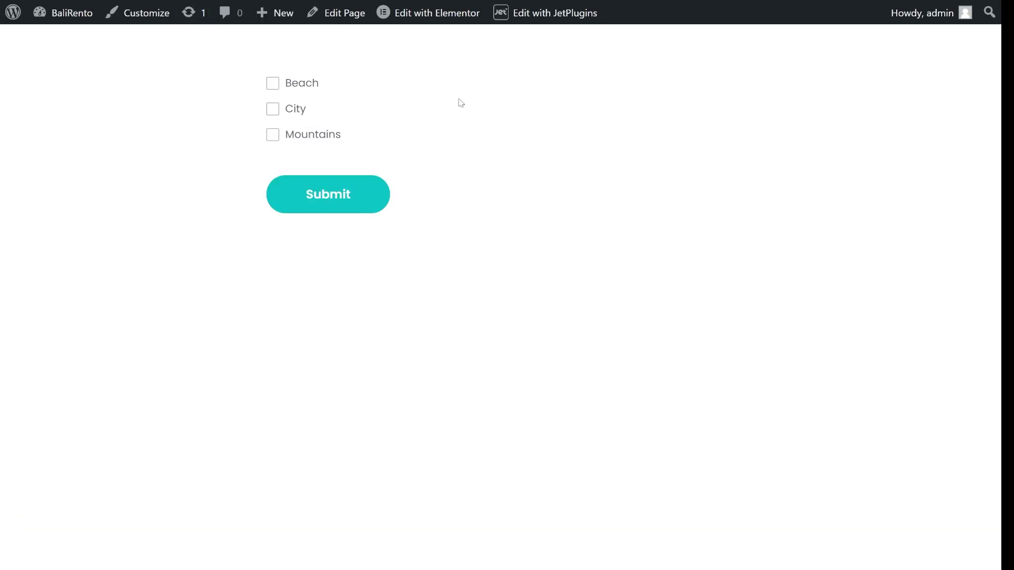
key("F5")
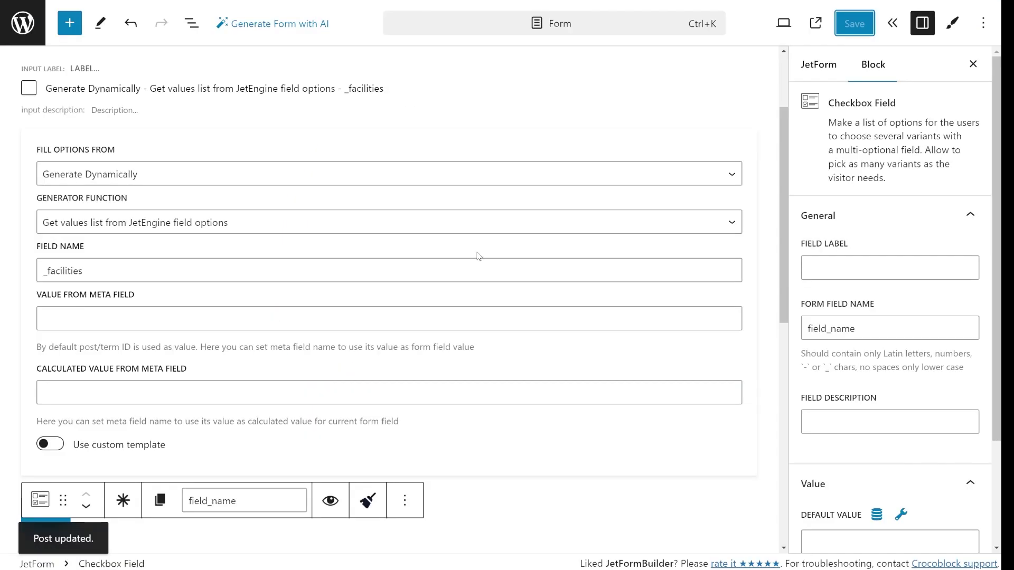
Step: Switch the generator to 'Get values list from JetEngine Query', clear _facilities, and save
left_click(165, 224)
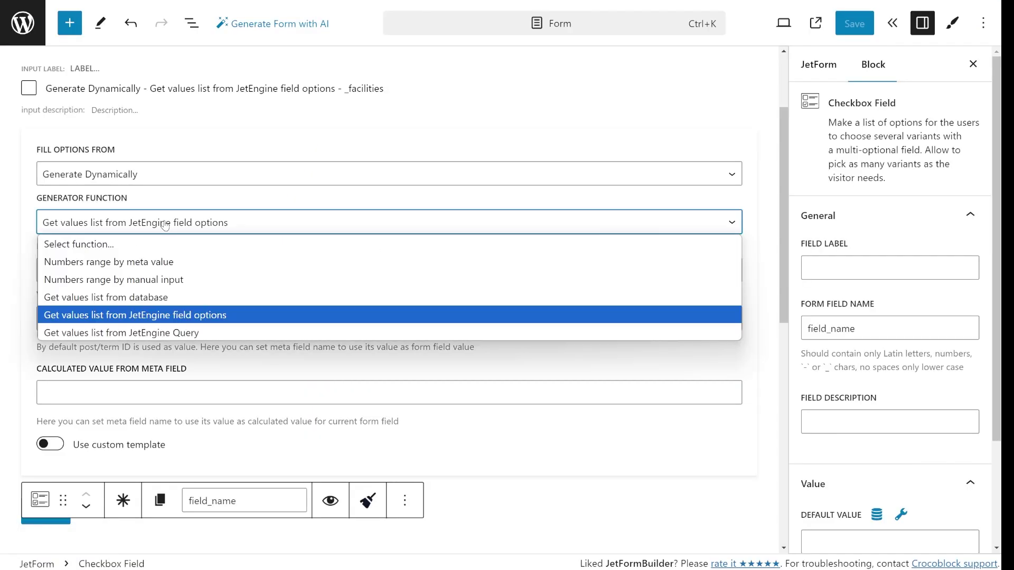
left_click(145, 334)
double_click(130, 271)
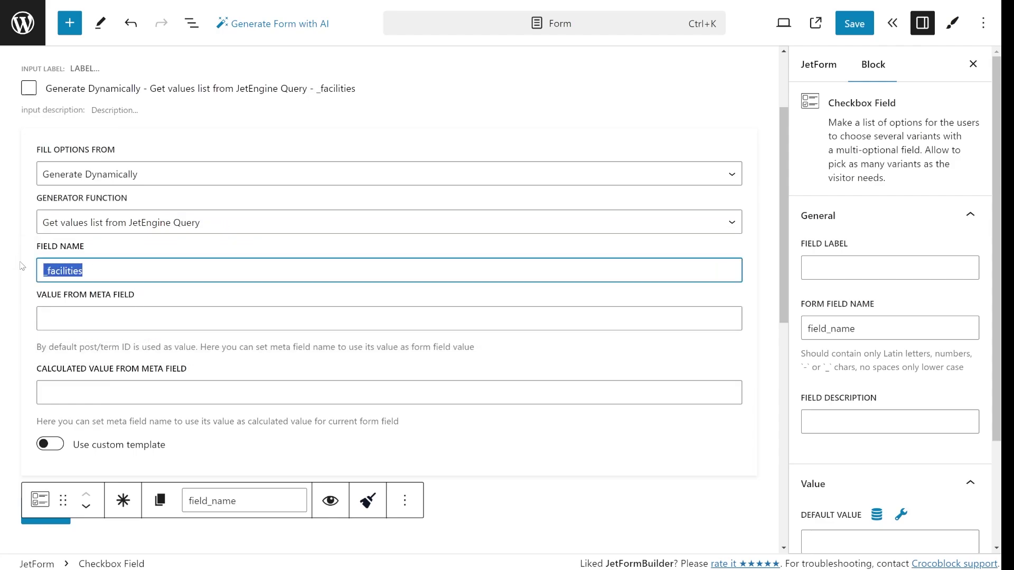
key("BackSpace")
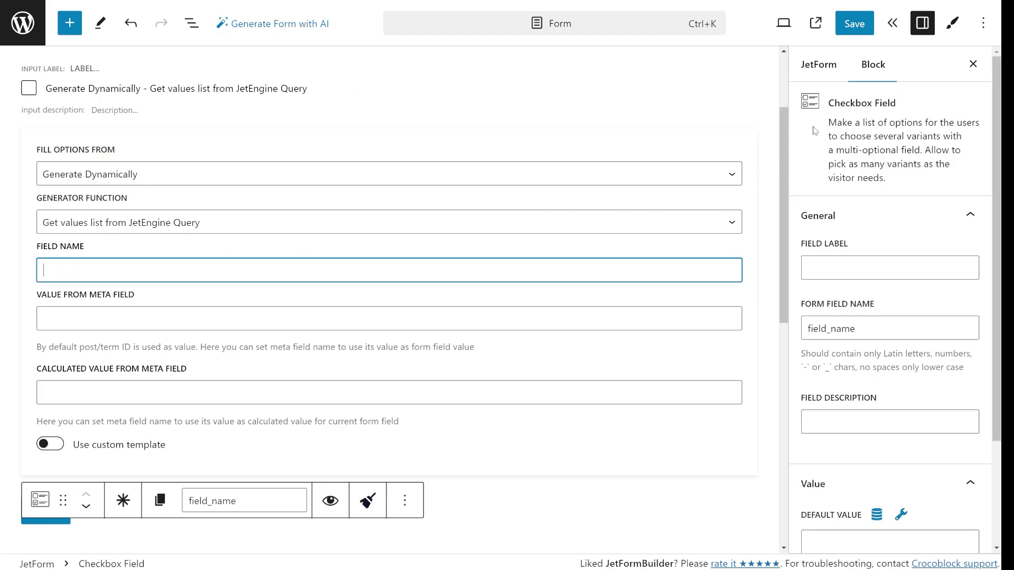
left_click(855, 26)
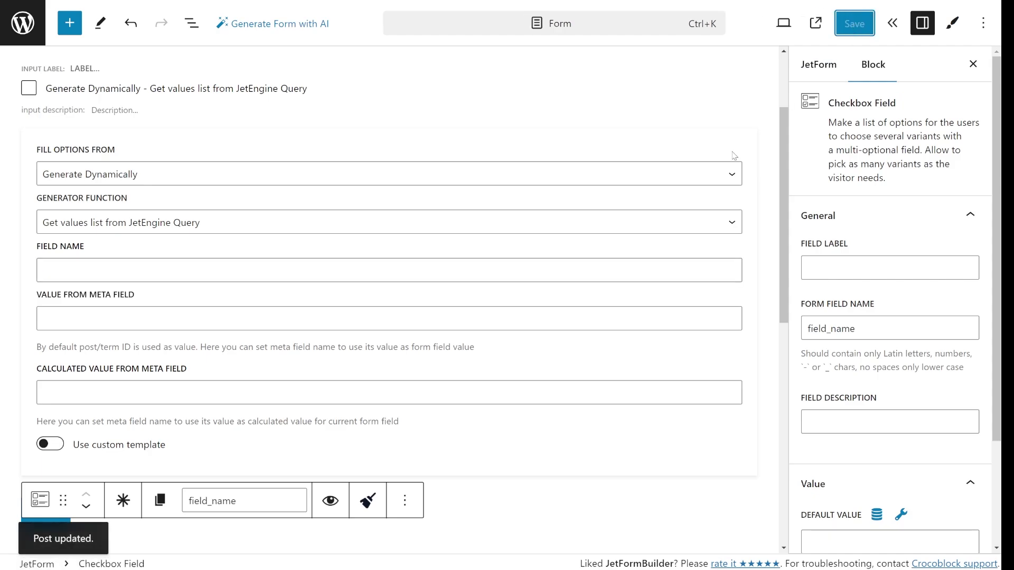
scroll(729, 158, "down", 1)
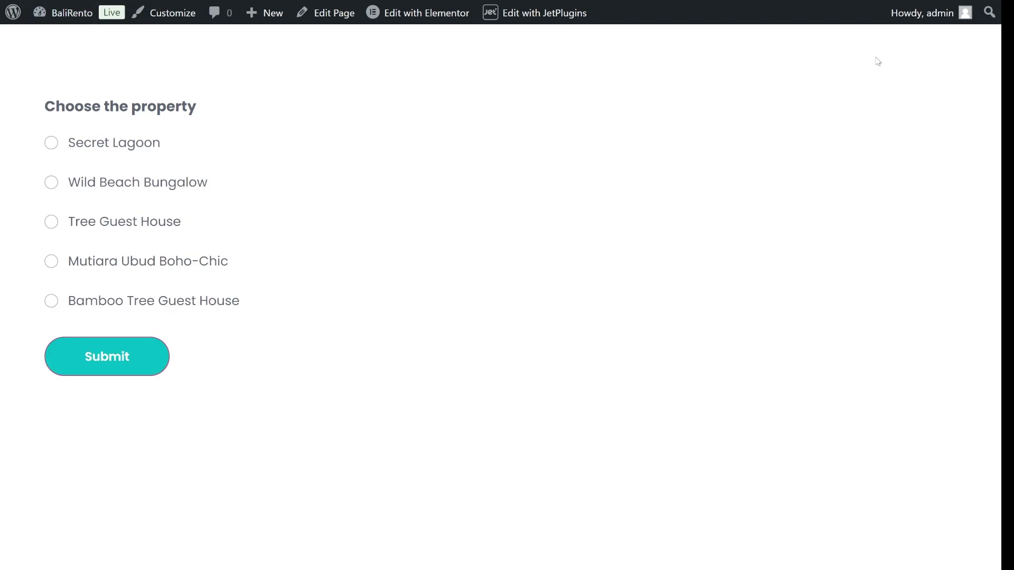
Step: Reload the front-end form to see six properties, then go to JetEngine's Query Builder
key("F5")
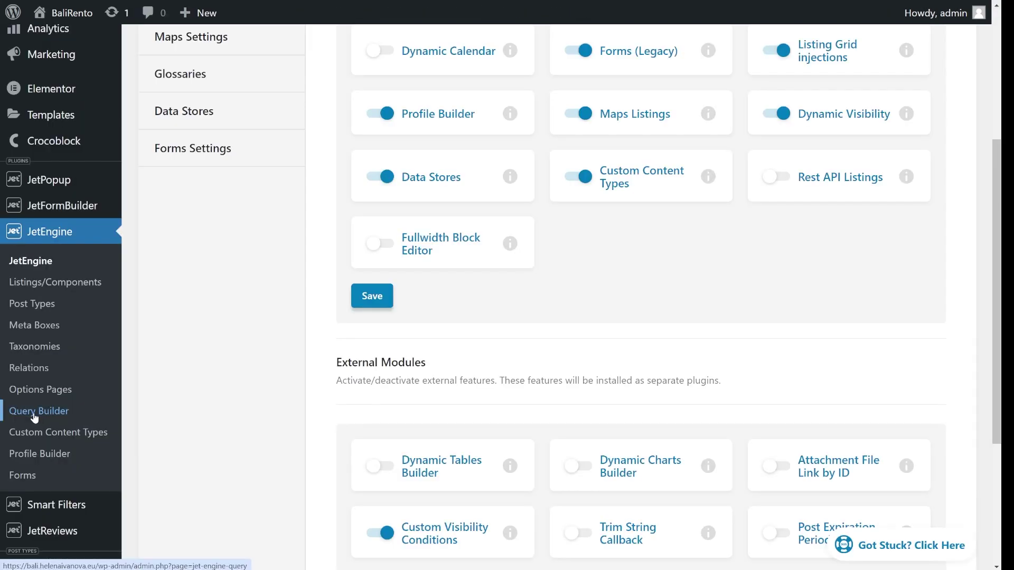
left_click(34, 417)
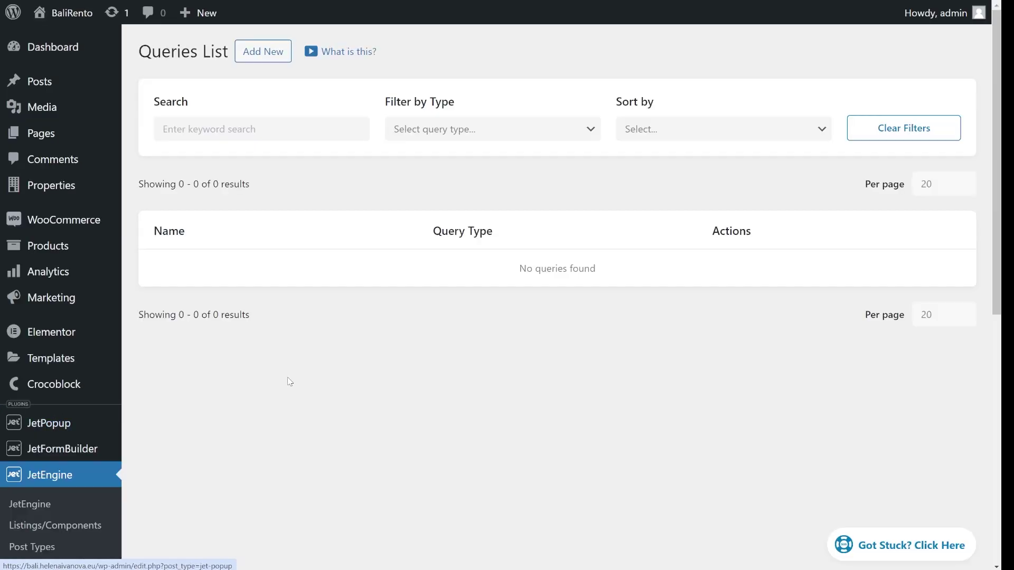
Step: Start a new Posts Query with Post Type Properties and Post Status Published (publish)
left_click(260, 56)
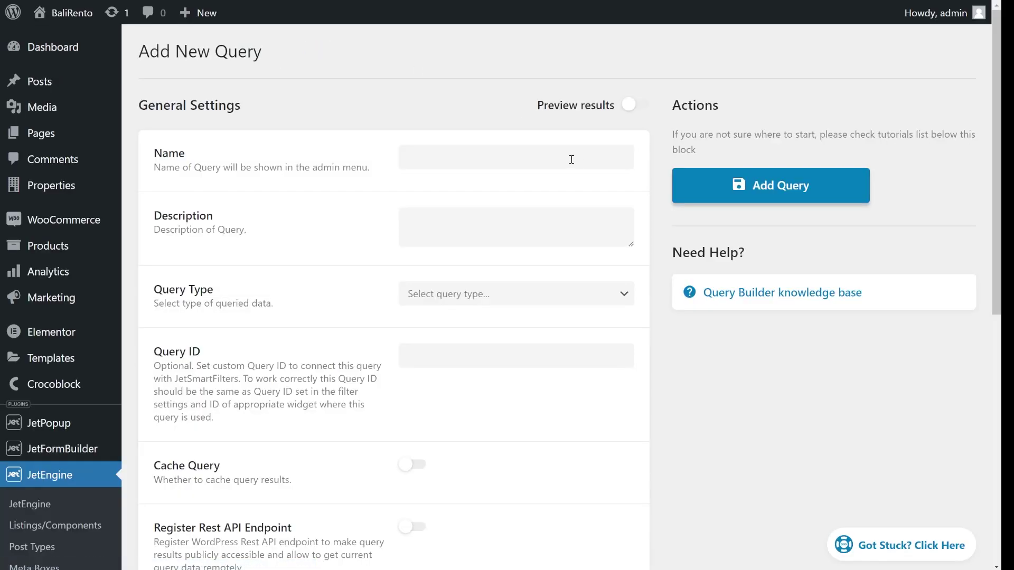
left_click(572, 159)
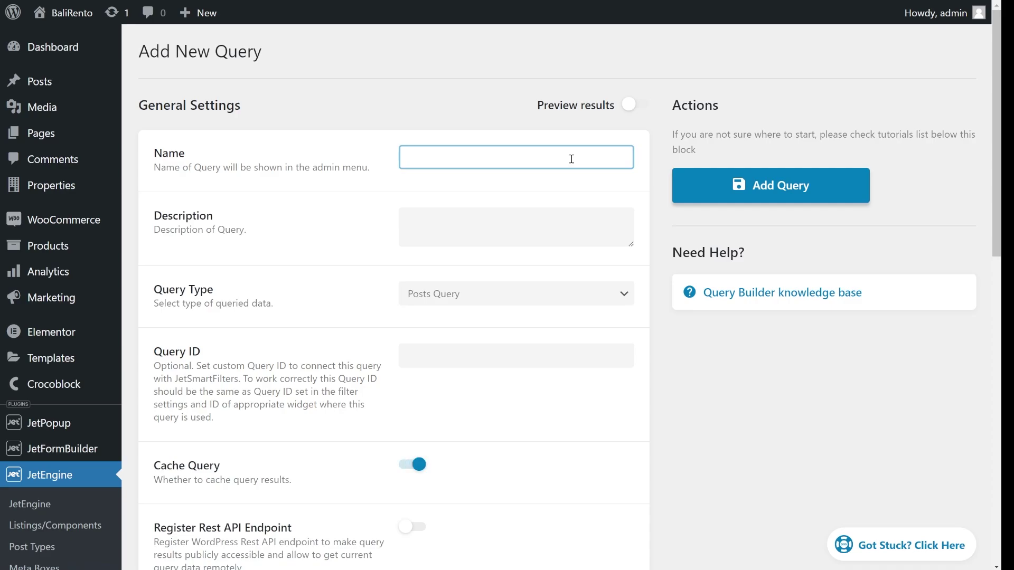
type("Resorts")
scroll(571, 159, "down", 5)
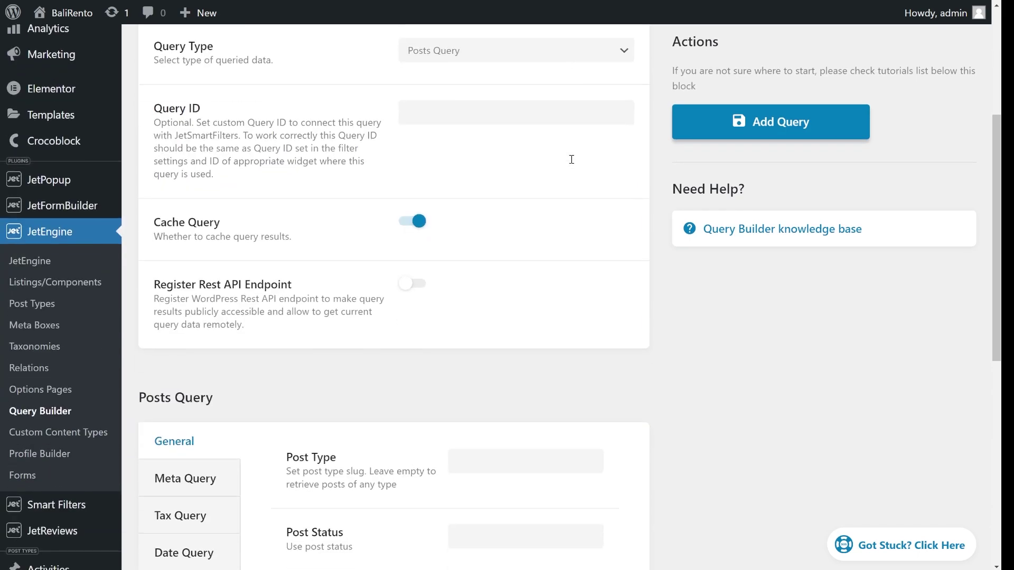
scroll(572, 163, "down", 6)
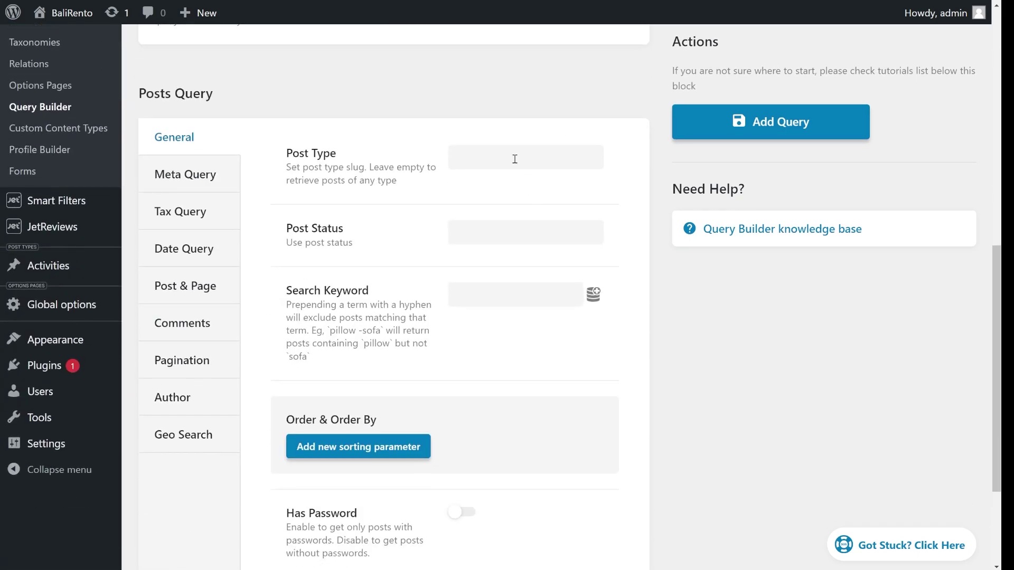
left_click(514, 153)
scroll(509, 174, "down", 5)
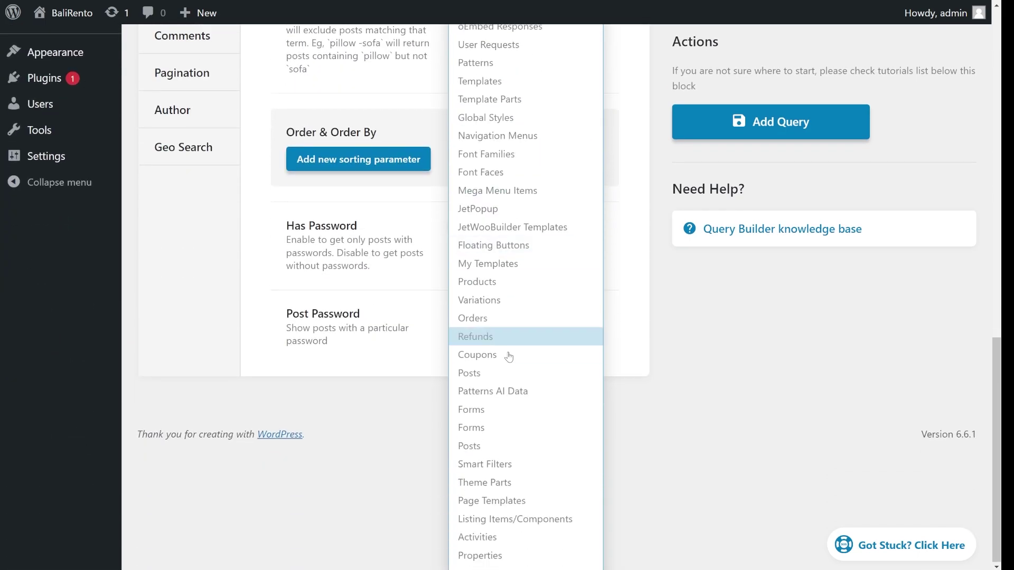
left_click(523, 552)
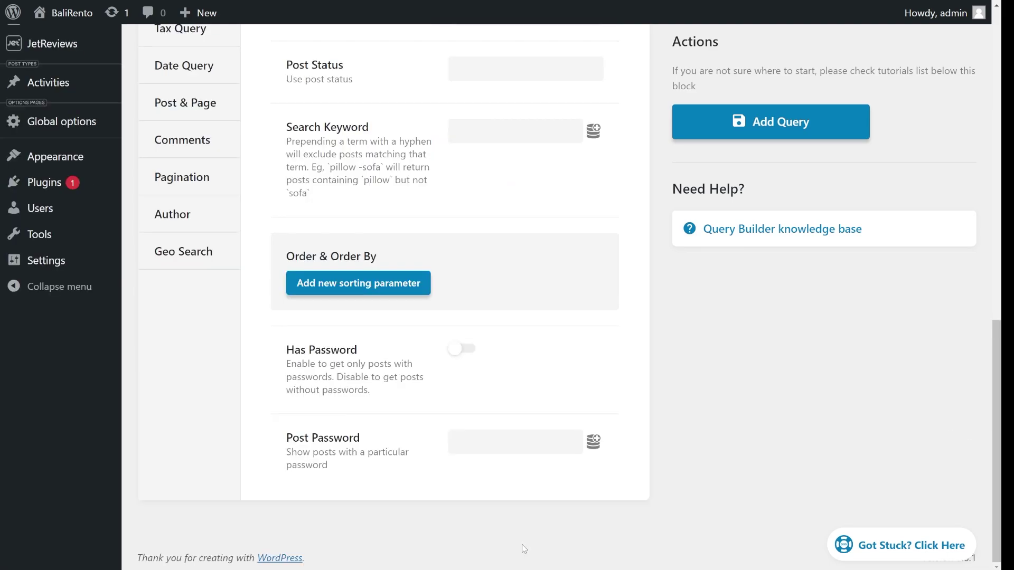
scroll(533, 375, "up", 4)
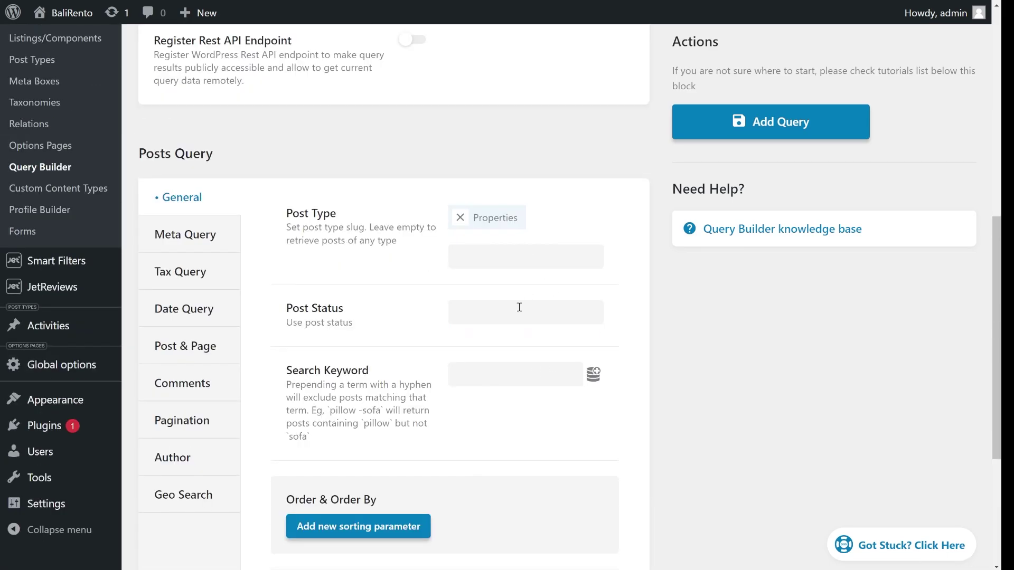
left_click(519, 307)
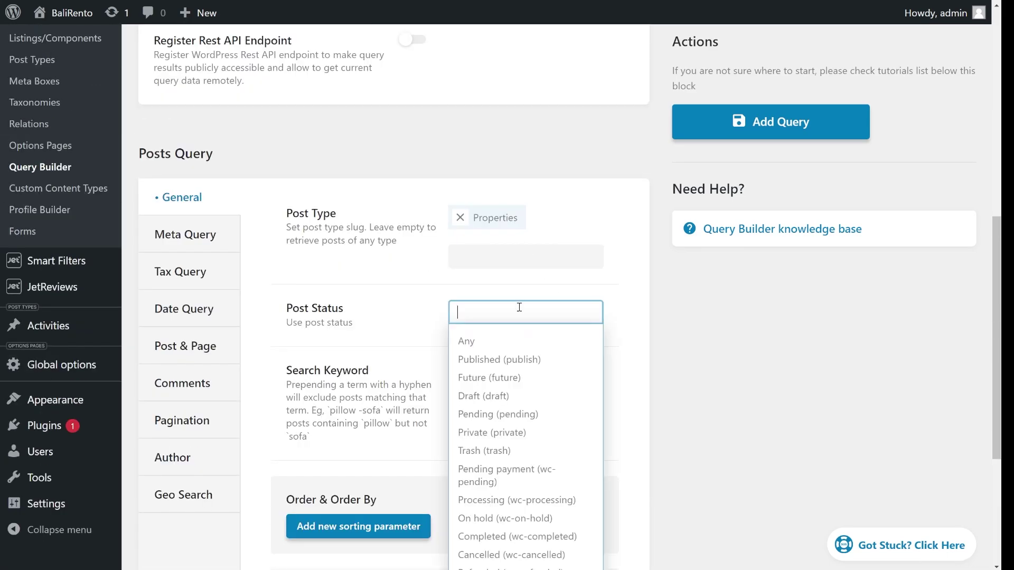
left_click(516, 361)
scroll(518, 346, "down", 1)
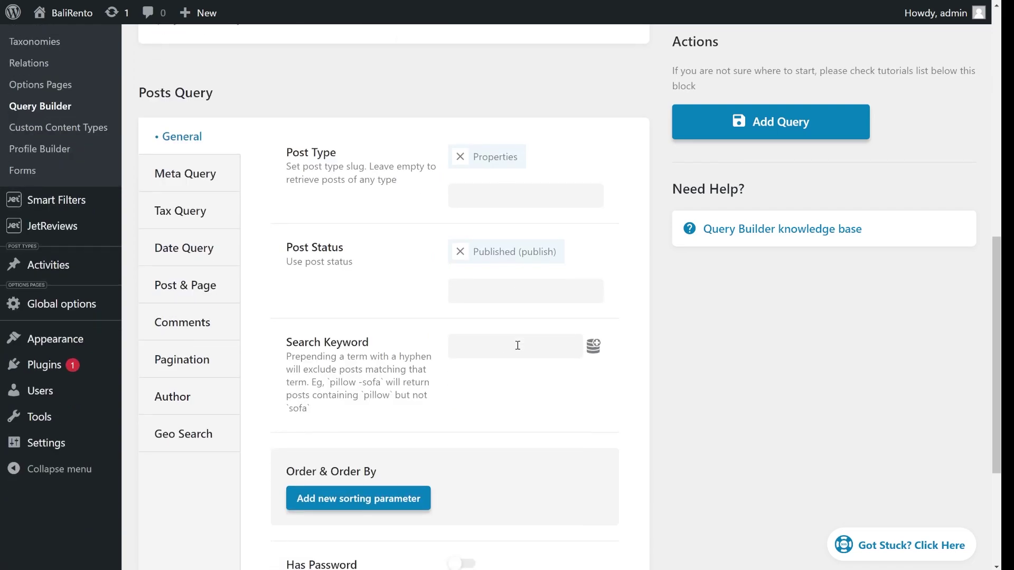
Step: Add a meta query clause and copy the _rooms field name from the Properties post type
left_click(212, 174)
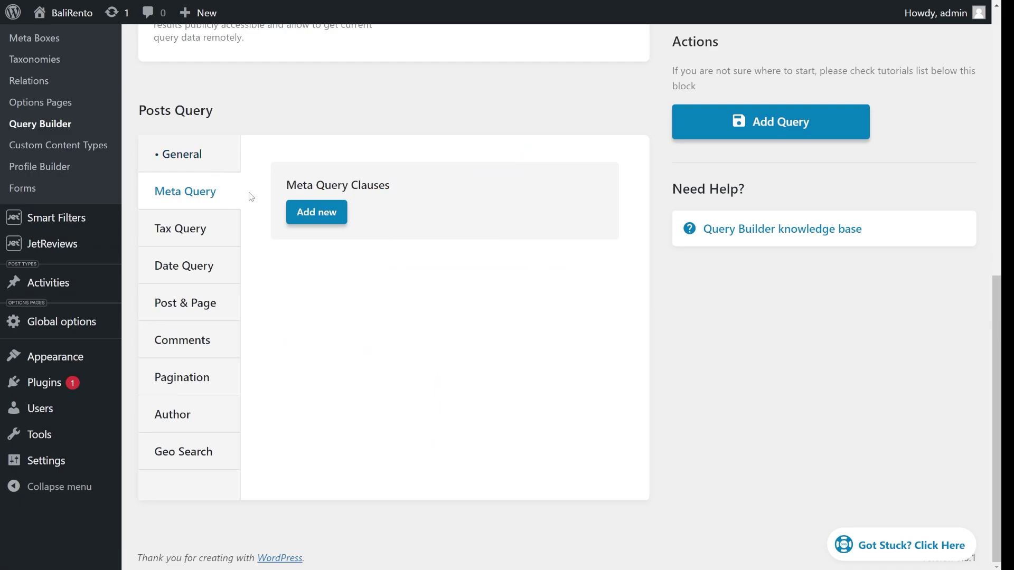
left_click(314, 212)
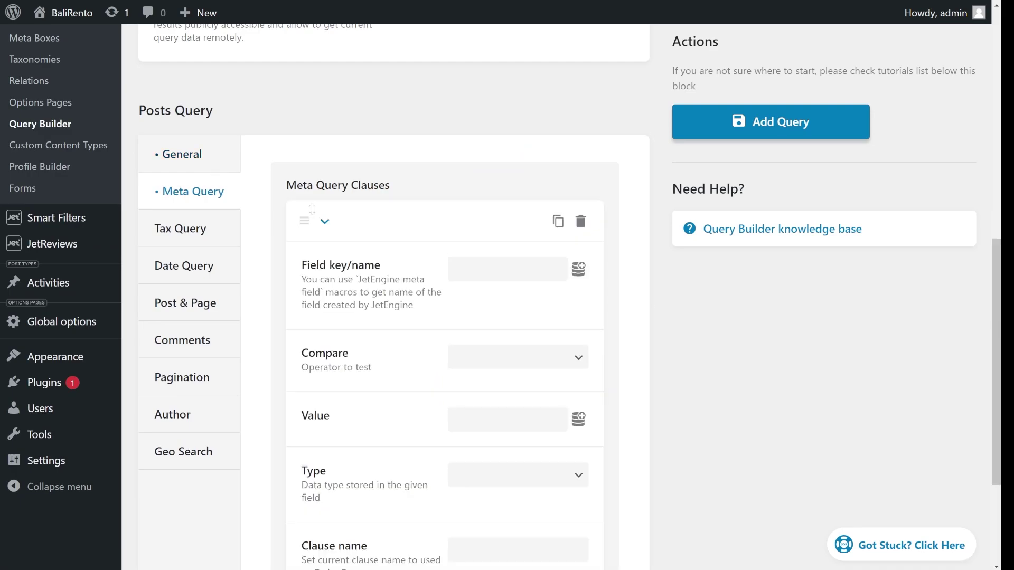
left_click(486, 268)
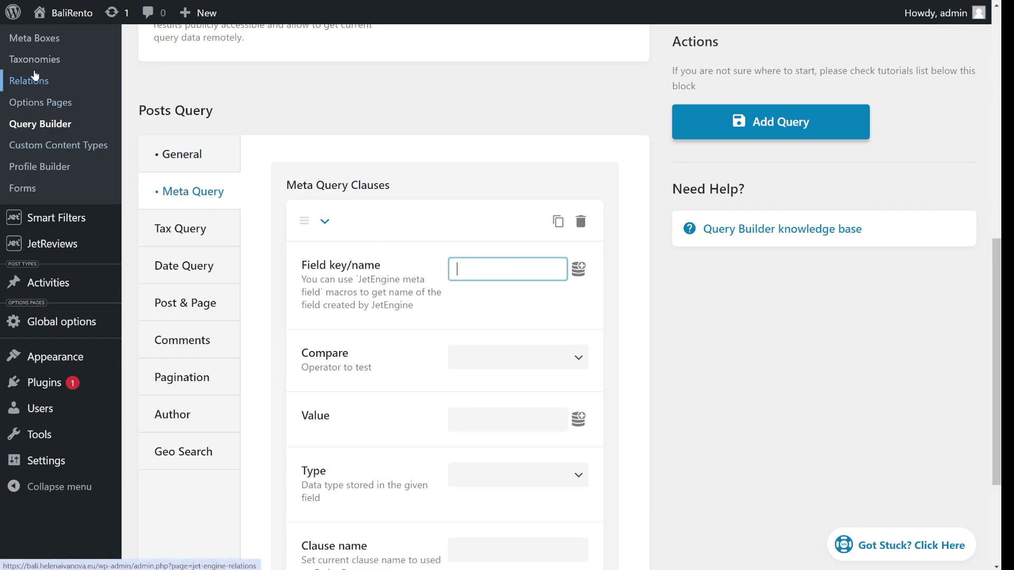
scroll(47, 106, "up", 1)
right_click(53, 82)
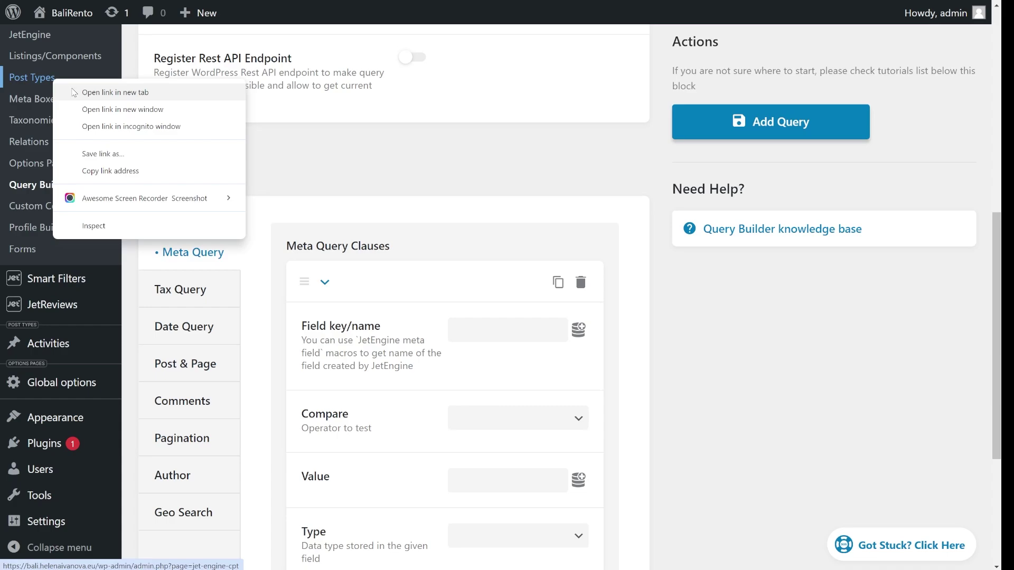
left_click(79, 90)
key("ctrl+Tab")
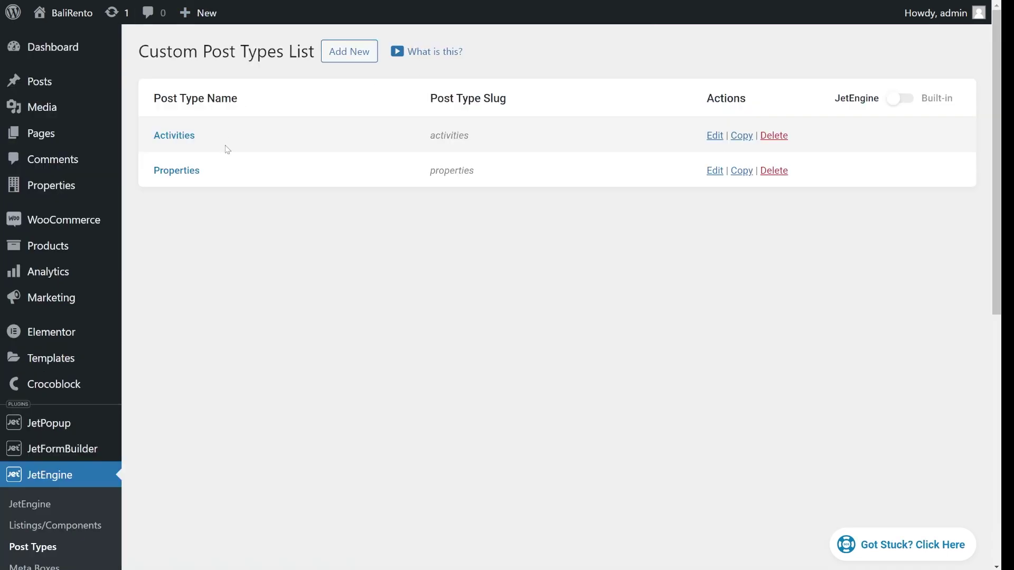
left_click(176, 173)
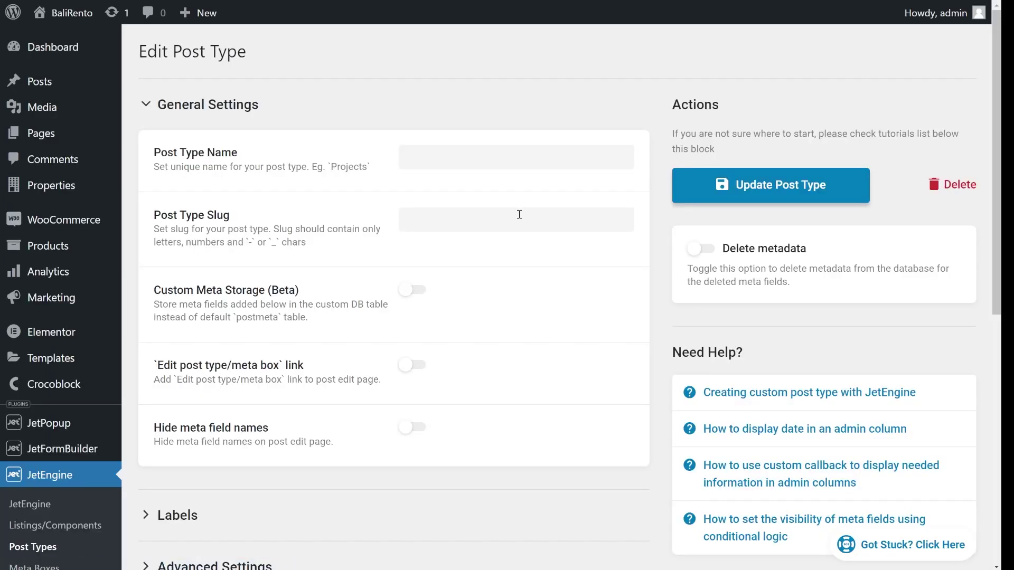
scroll(525, 216, "down", 8)
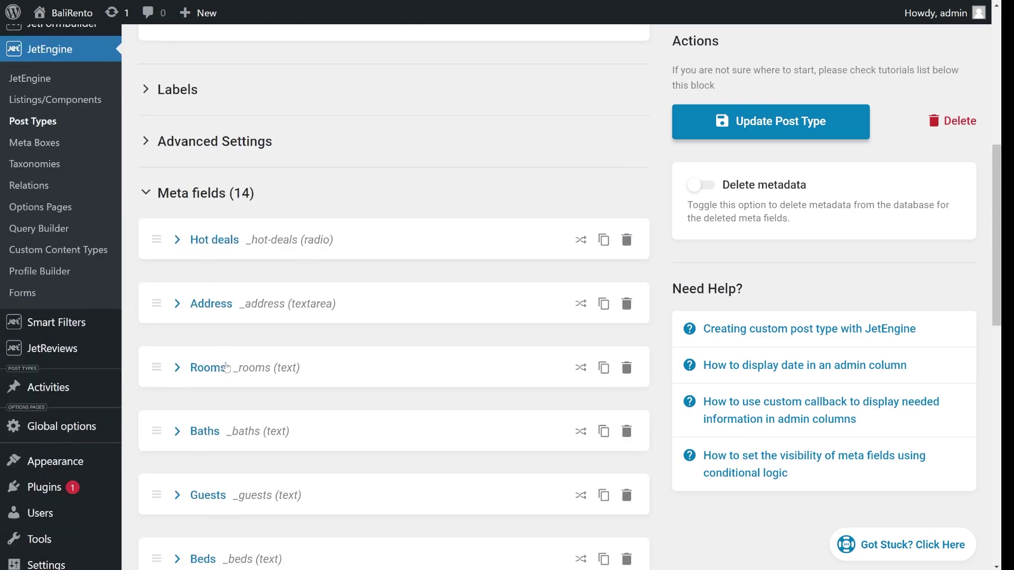
left_click(226, 367)
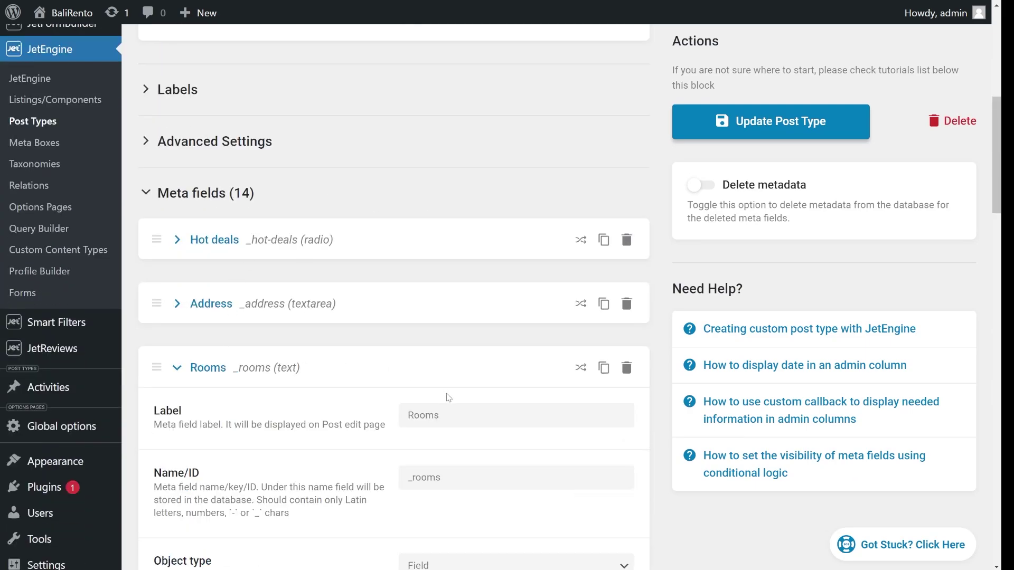
left_click_drag(460, 477, 402, 477)
key("ctrl+c")
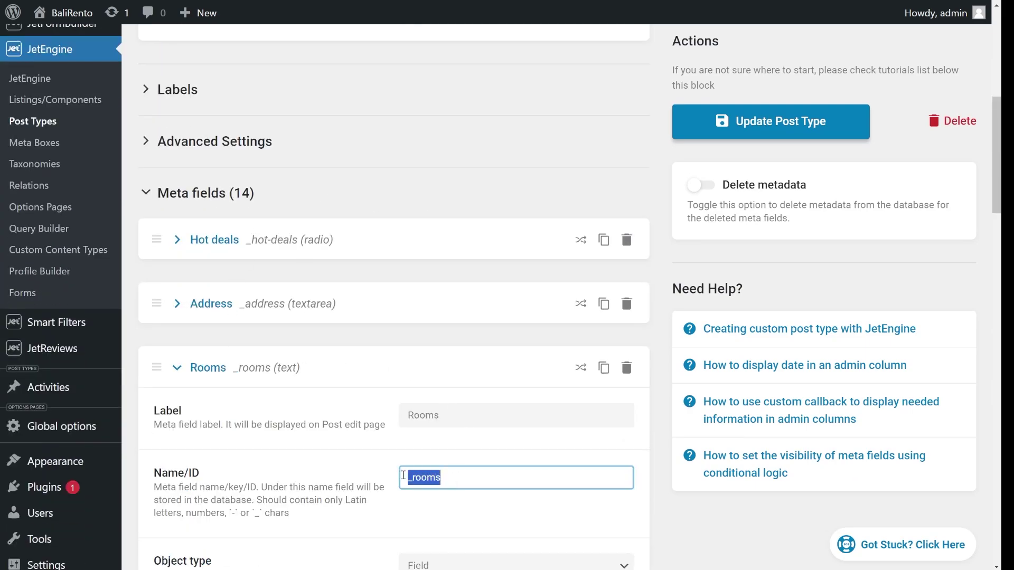
Step: Paste _rooms as the clause's field key and set Compare to Greater or equal (>=)
scroll(507, 305, "up", 5)
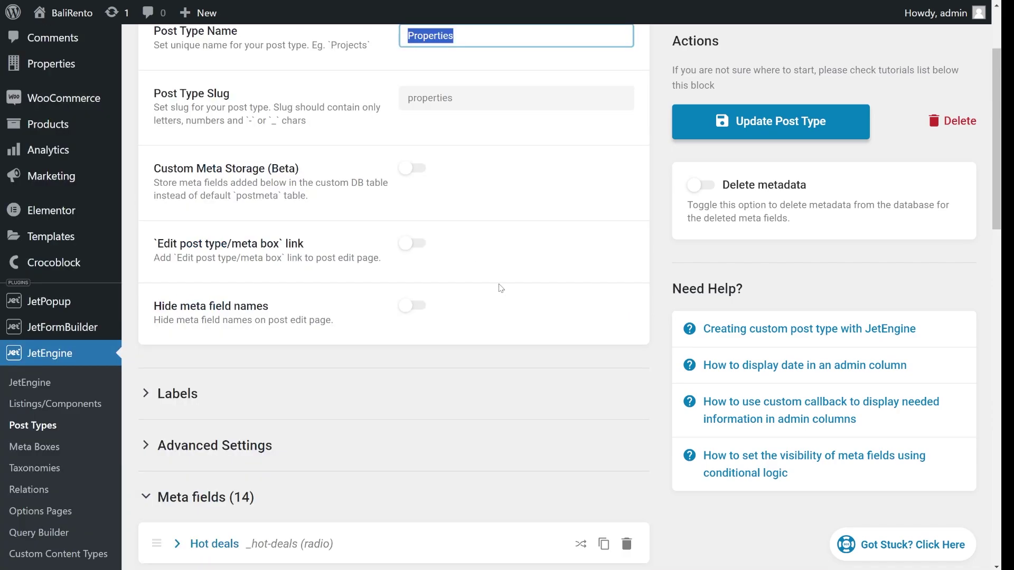
scroll(498, 288, "down", 4)
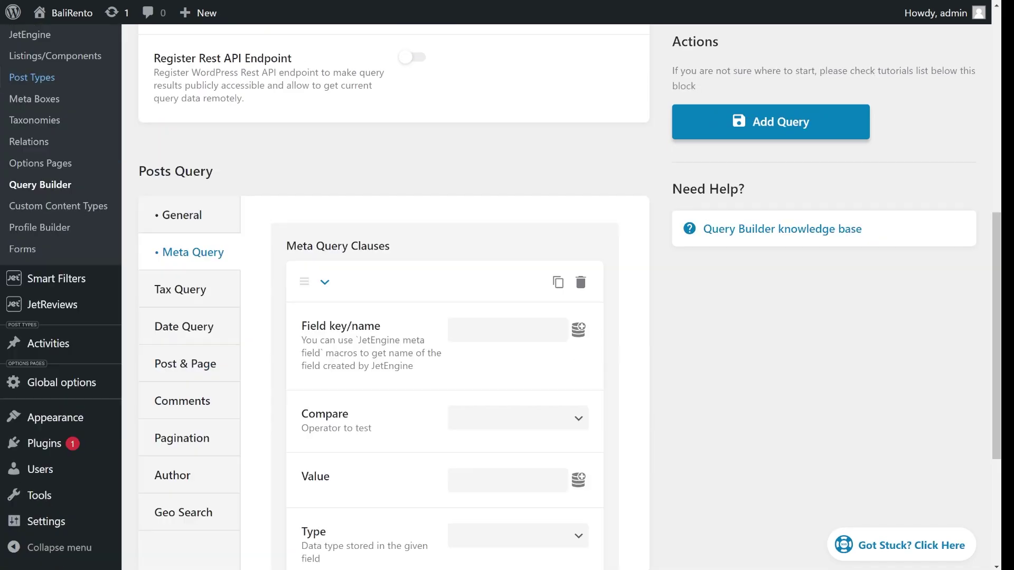
left_click(499, 326)
key("ctrl+v")
scroll(489, 230, "down", 3)
left_click(488, 229)
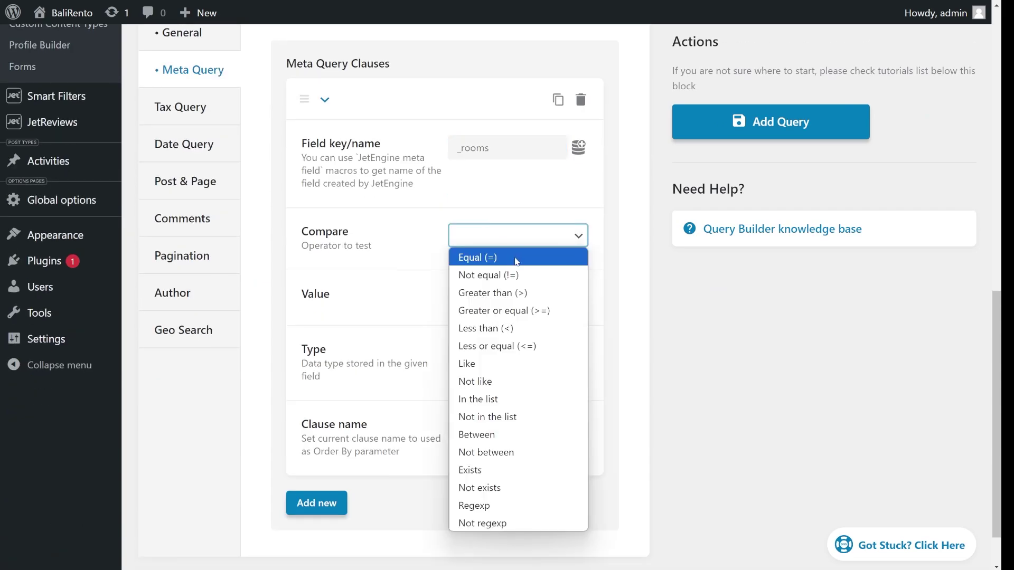
left_click(523, 307)
left_click(501, 300)
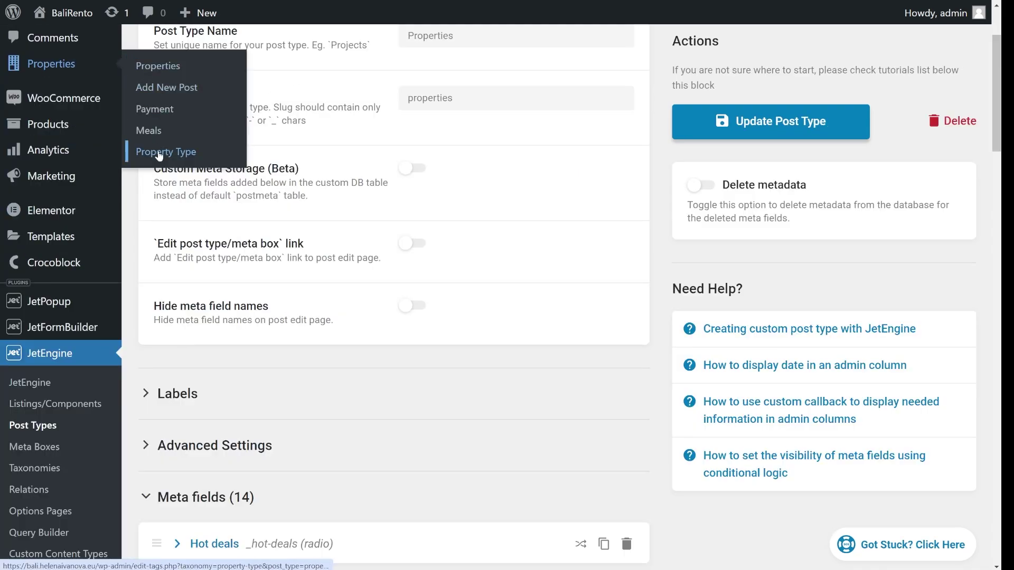
Step: Copy the Resort term's slug from the Property Type terms list
left_click(159, 153)
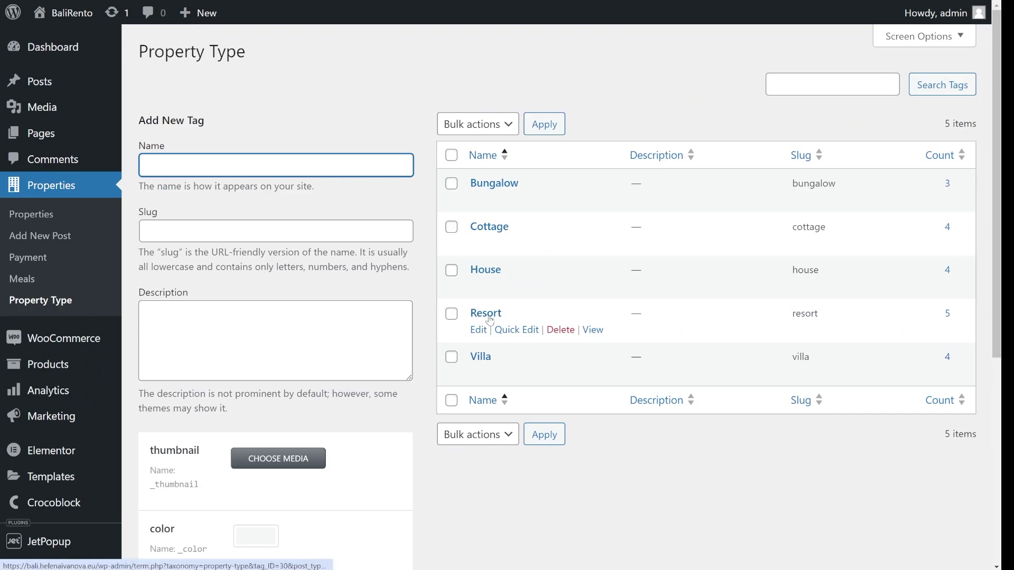
left_click(504, 329)
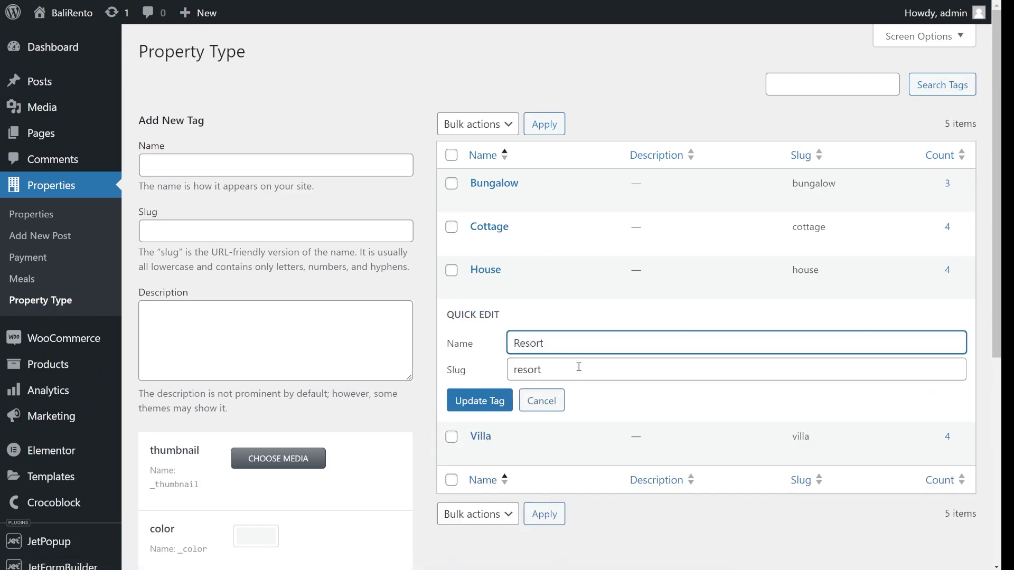
left_click_drag(579, 367, 471, 376)
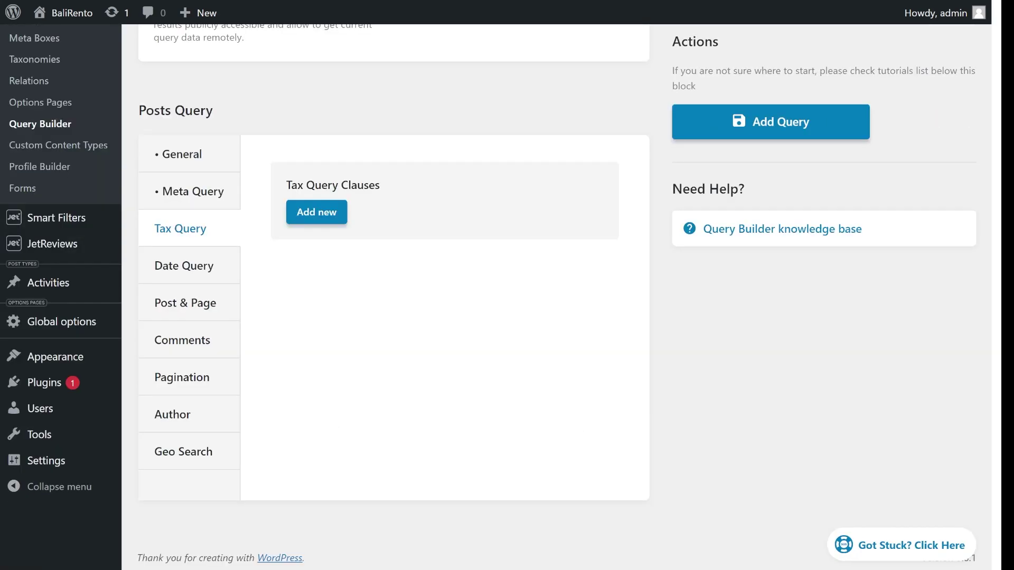
Step: Add a tax clause on Property Type matching slug 'resort', then save the query
left_click(317, 213)
scroll(490, 234, "down", 1)
left_click(488, 210)
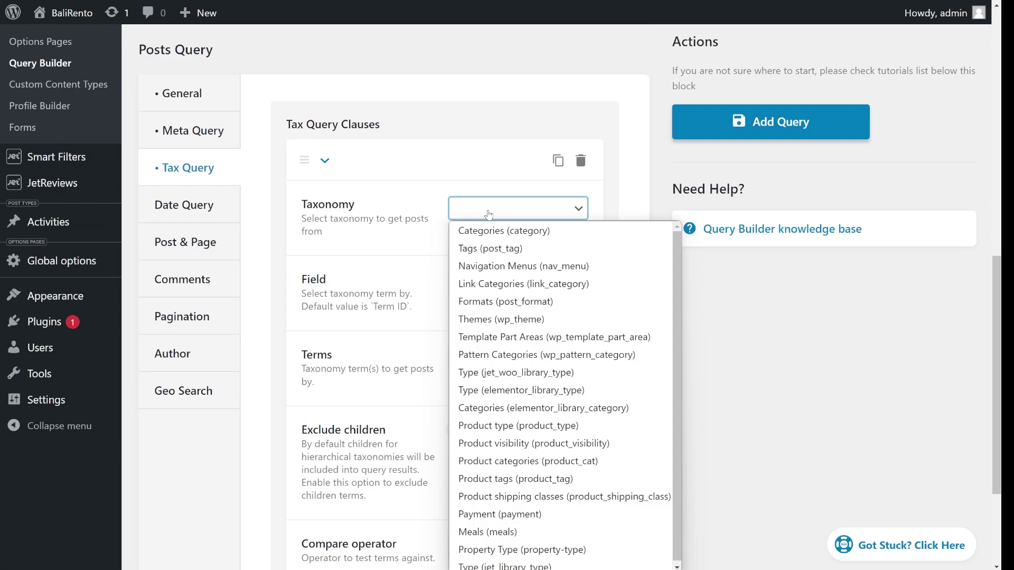
left_click(562, 546)
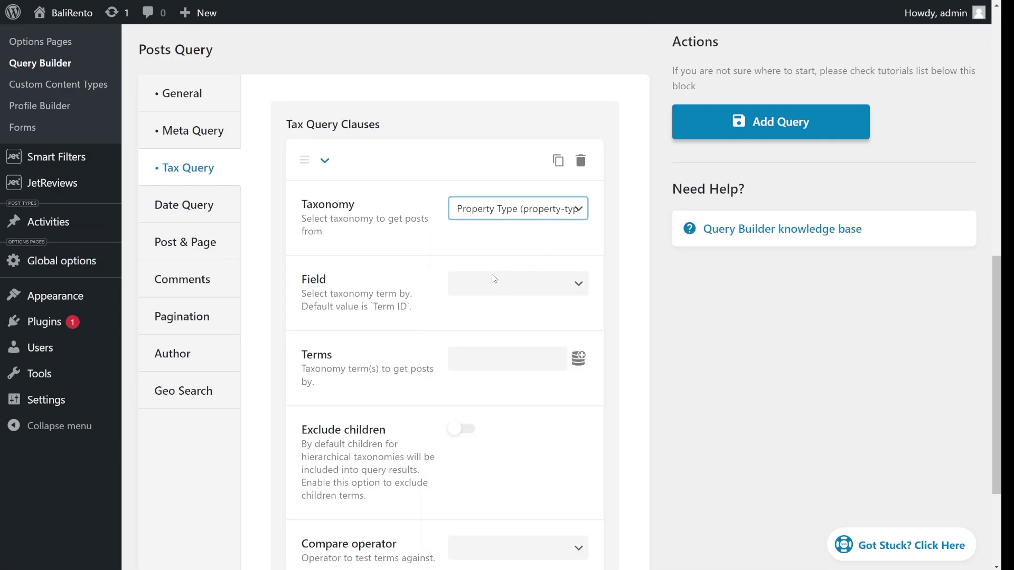
left_click(494, 292)
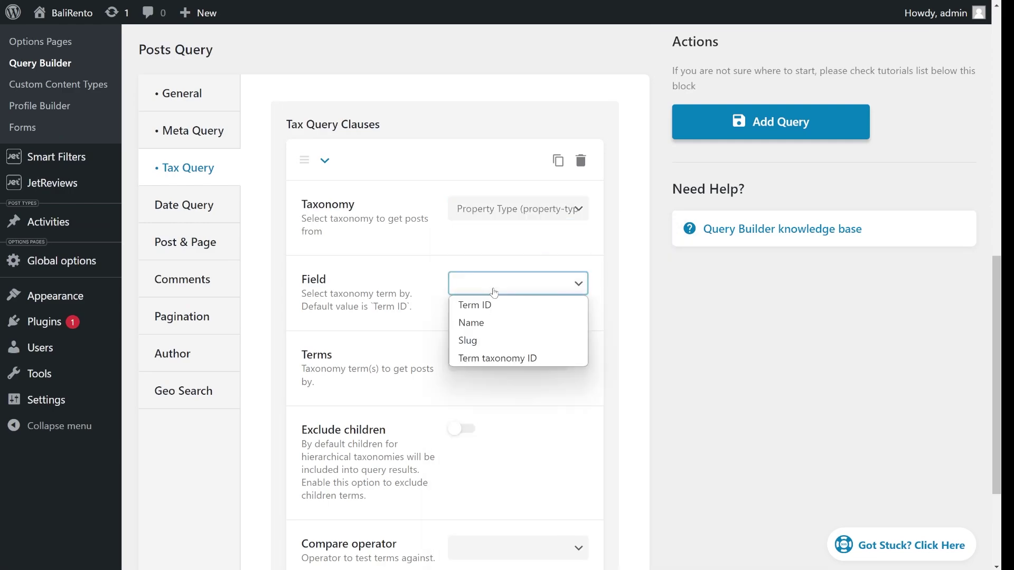
left_click(491, 341)
left_click(492, 362)
type("resort")
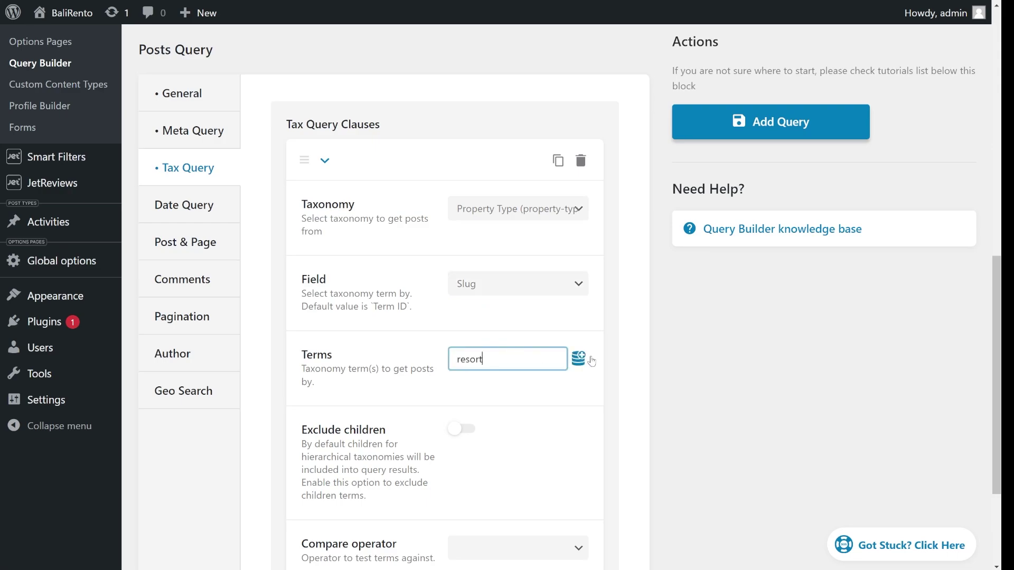
left_click(755, 117)
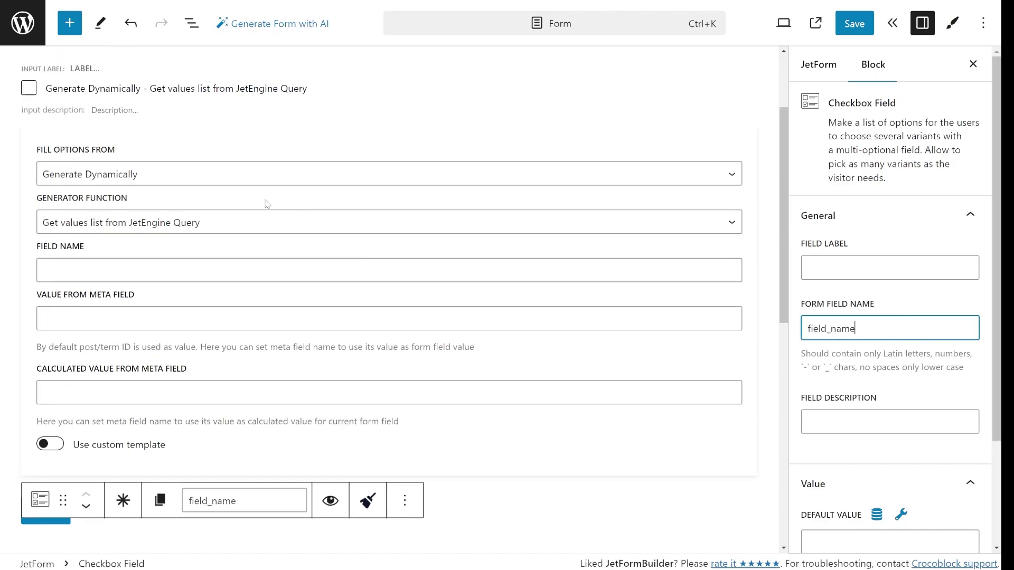
Step: Enter 20|ID|post_title as the JetEngine Query field name, matching query ID 20 in the URL
left_click(259, 221)
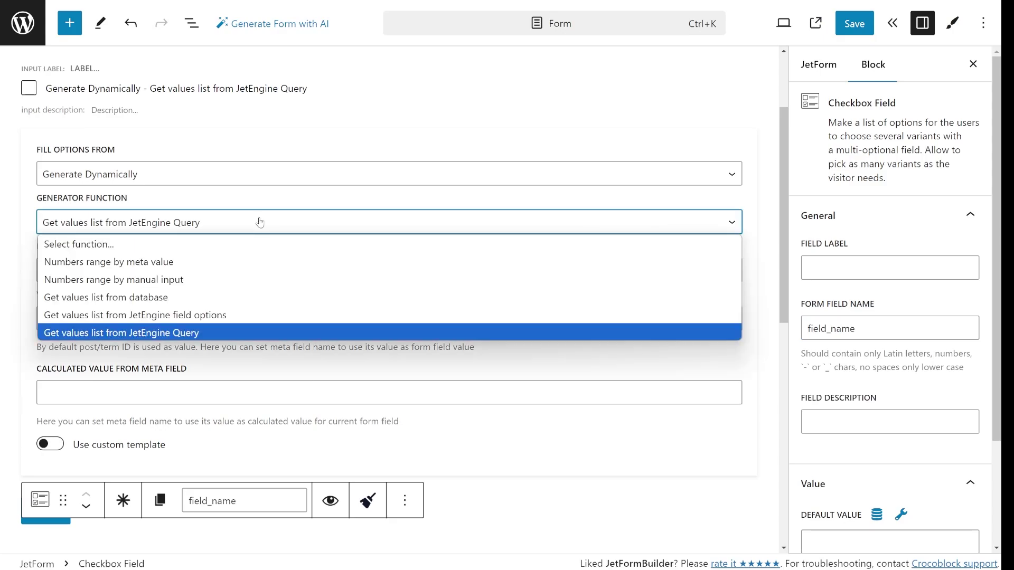
left_click(183, 328)
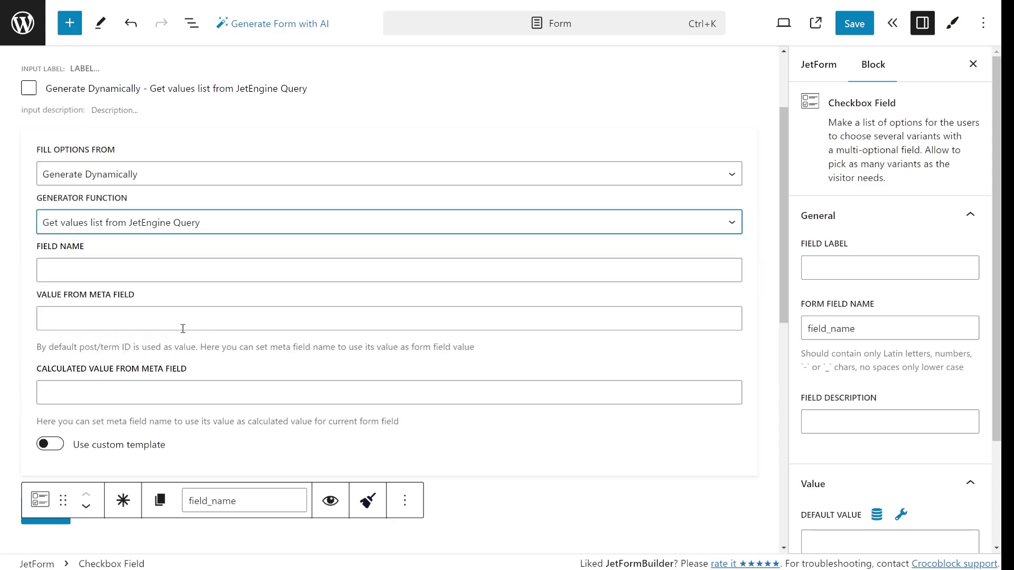
left_click(172, 273)
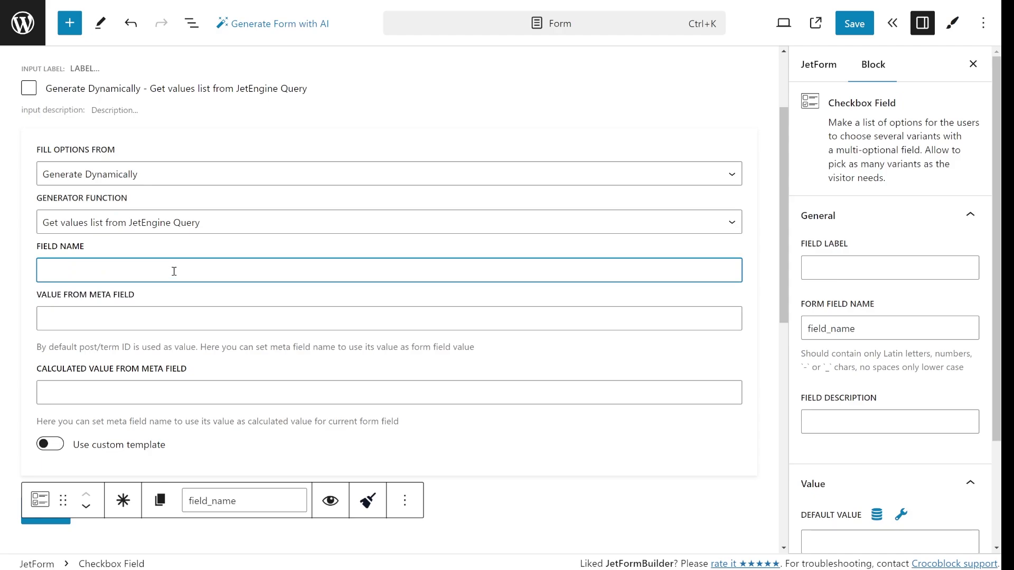
type("20")
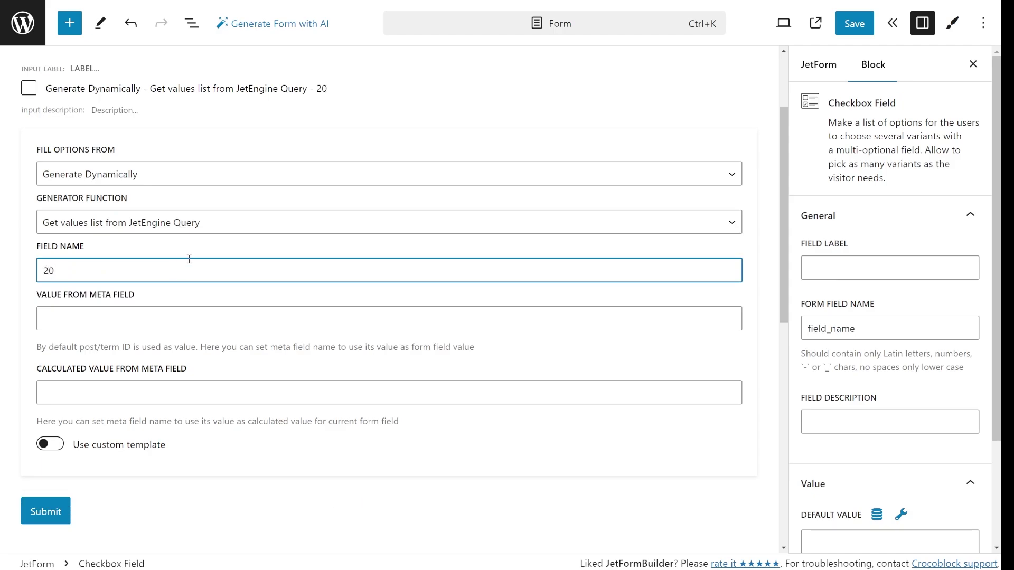
type("|ID|post_title")
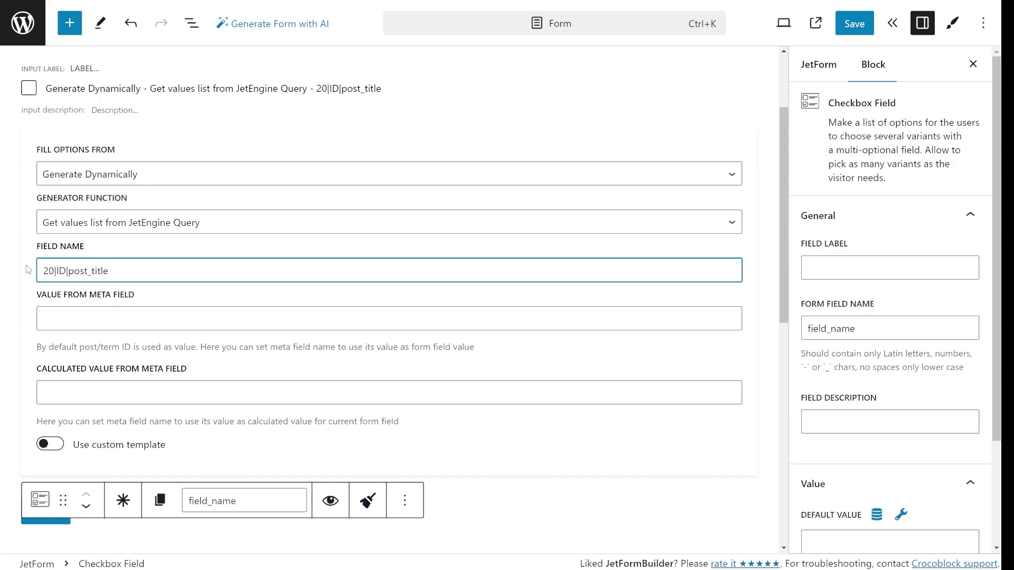
left_click_drag(54, 270, 39, 271)
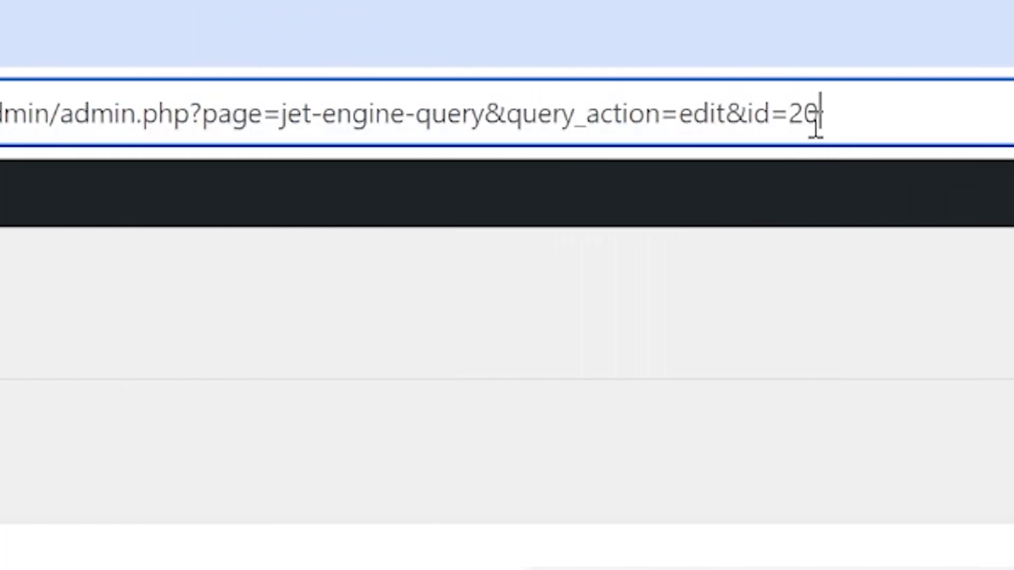
left_click_drag(816, 118, 749, 119)
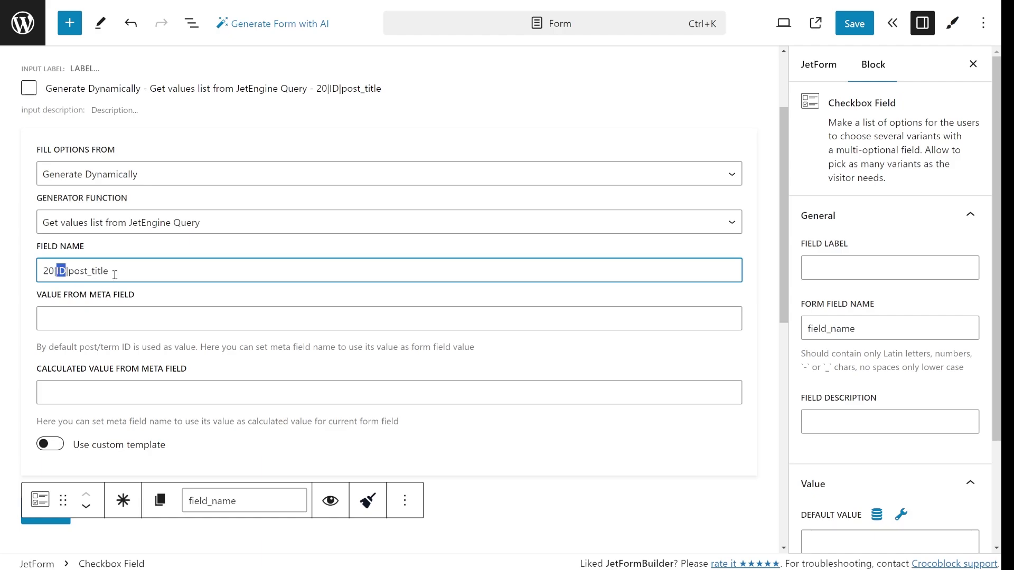
left_click_drag(115, 273, 70, 273)
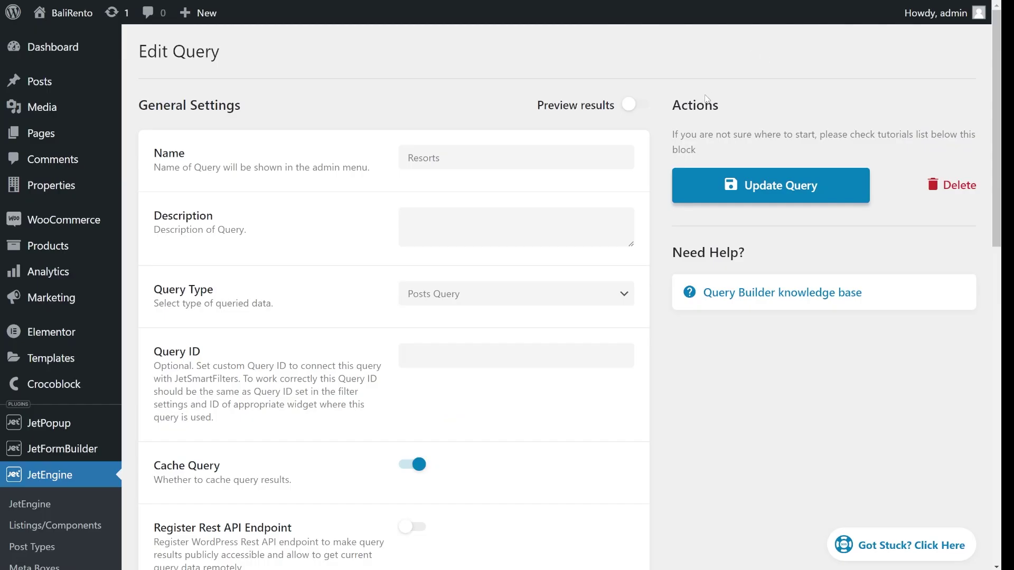
left_click(638, 106)
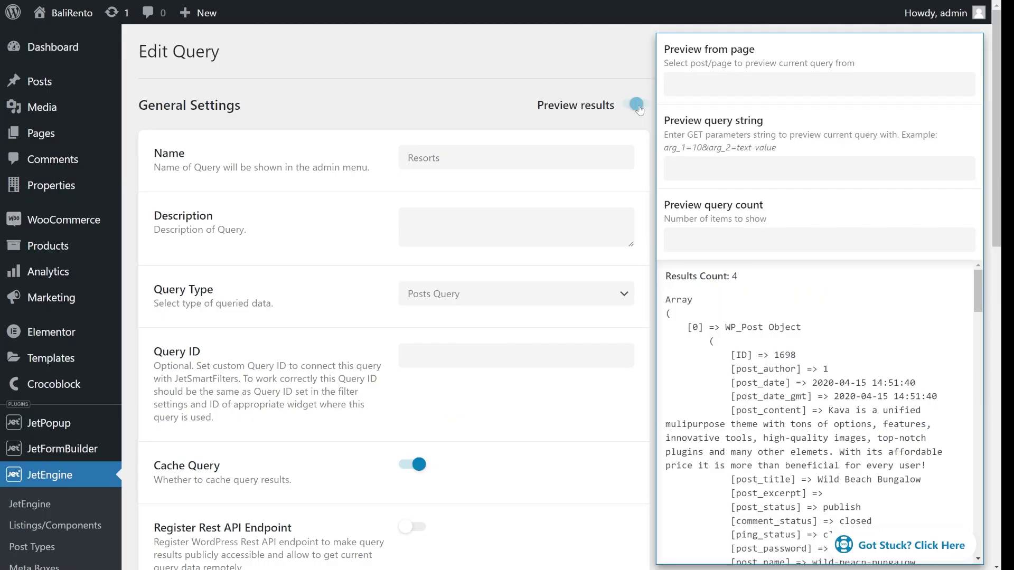
scroll(890, 360, "down", 1)
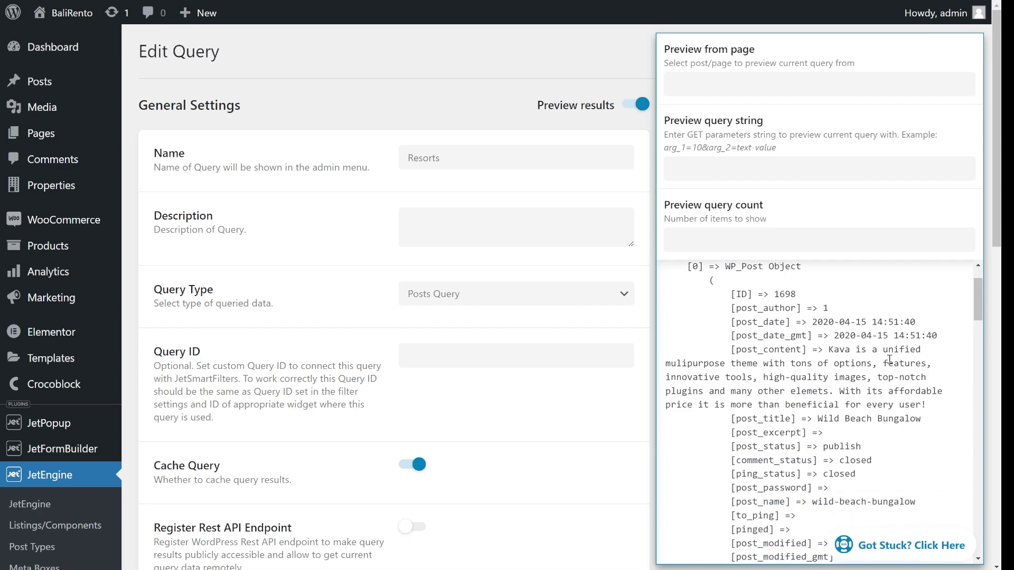
scroll(890, 360, "down", 1)
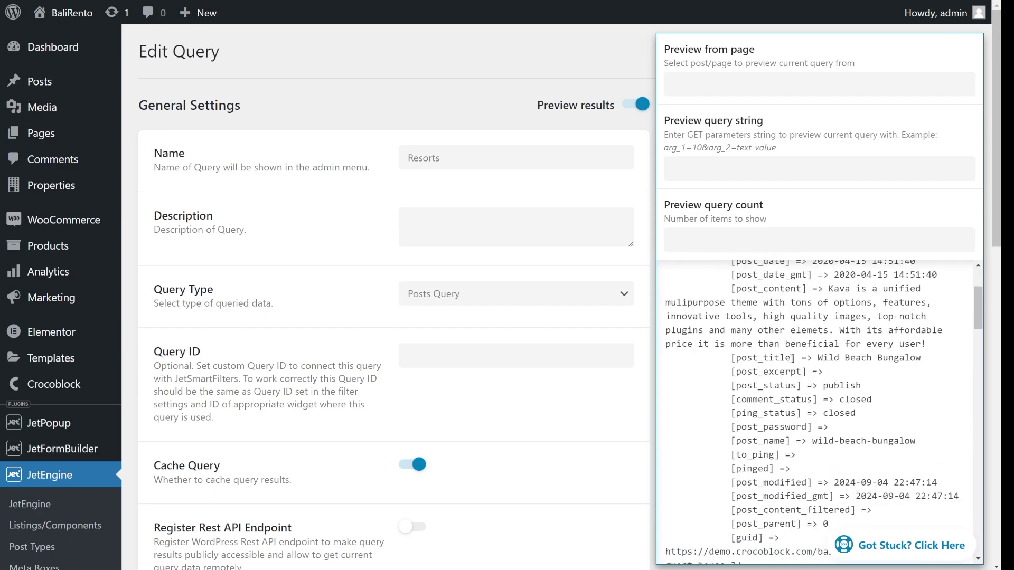
left_click_drag(793, 359, 735, 357)
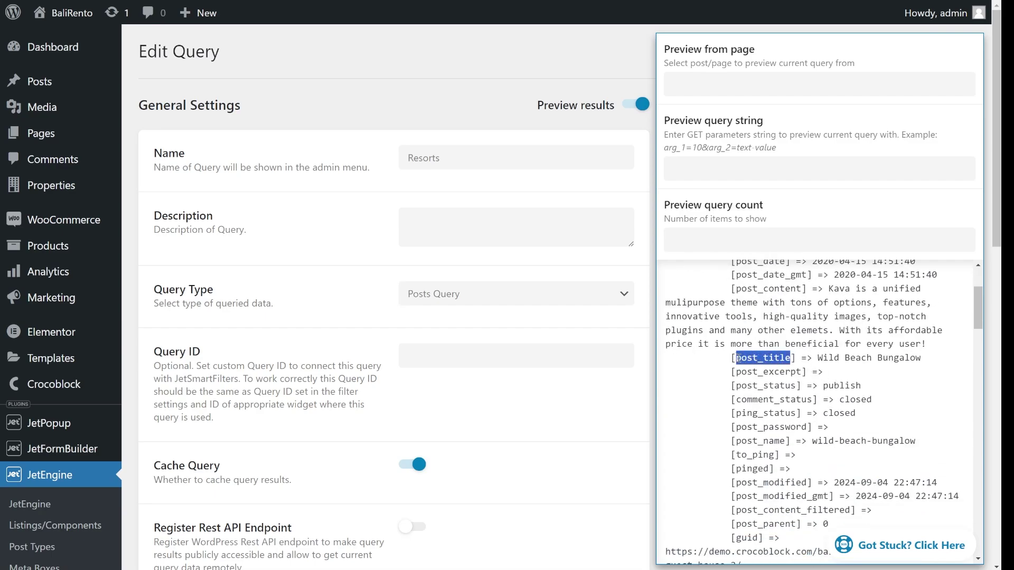
left_click_drag(930, 358, 816, 359)
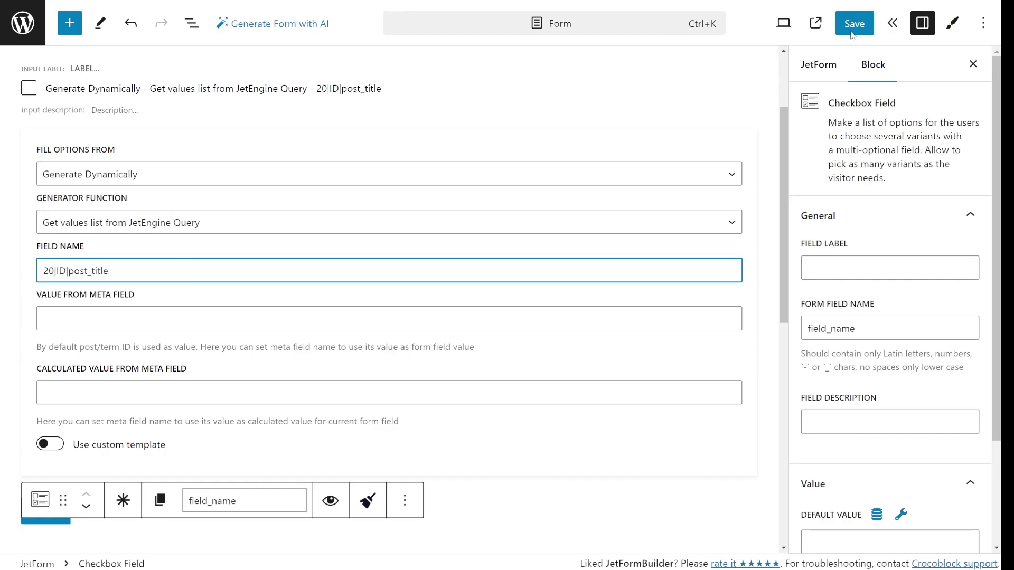
Step: Save the form with Ctrl+S so the property options come from query 20
key("ctrl+s")
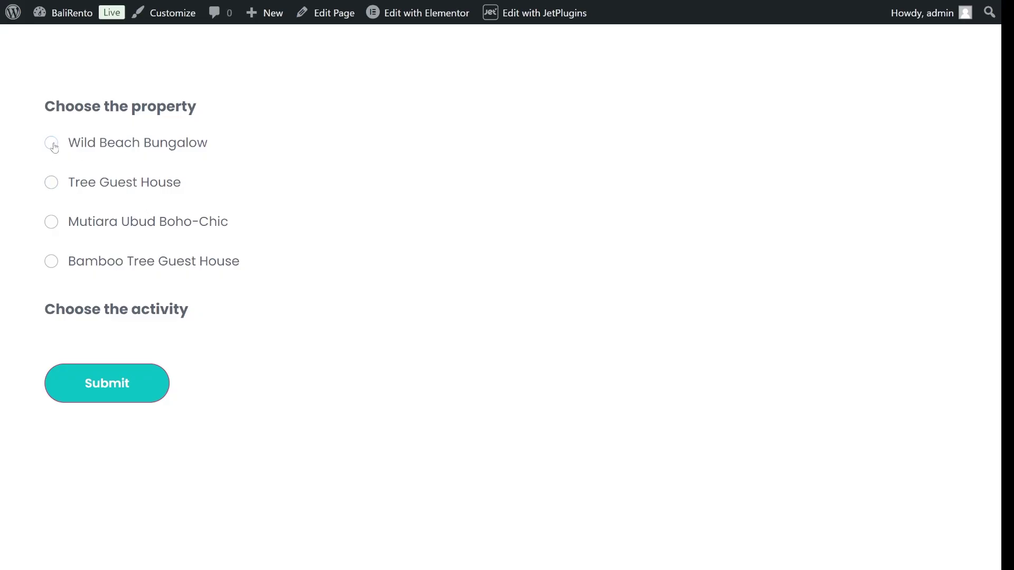
Step: Try each property on the live form, then pick the Boho Party and Ubud Sunset activities
left_click(51, 143)
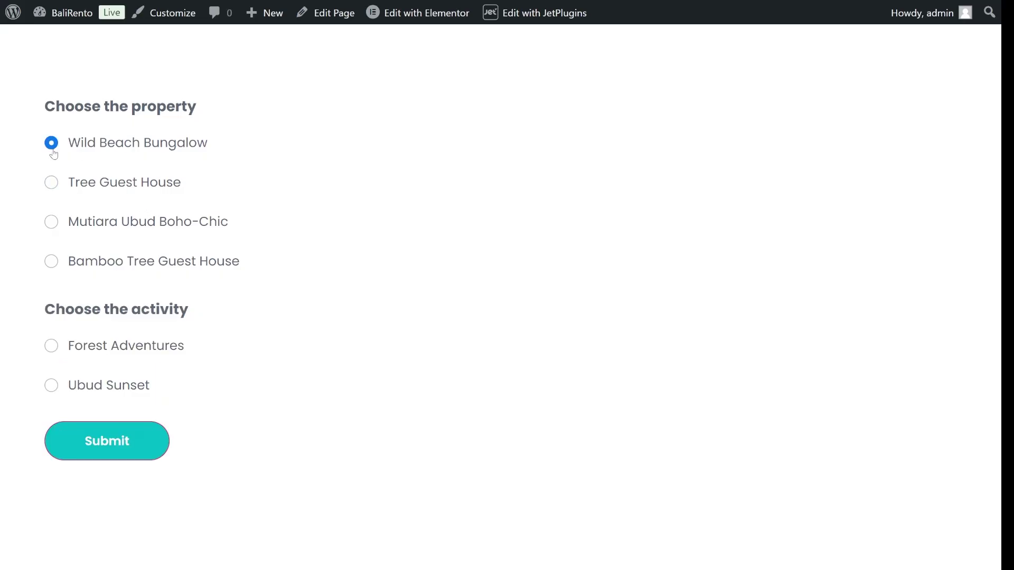
left_click(50, 186)
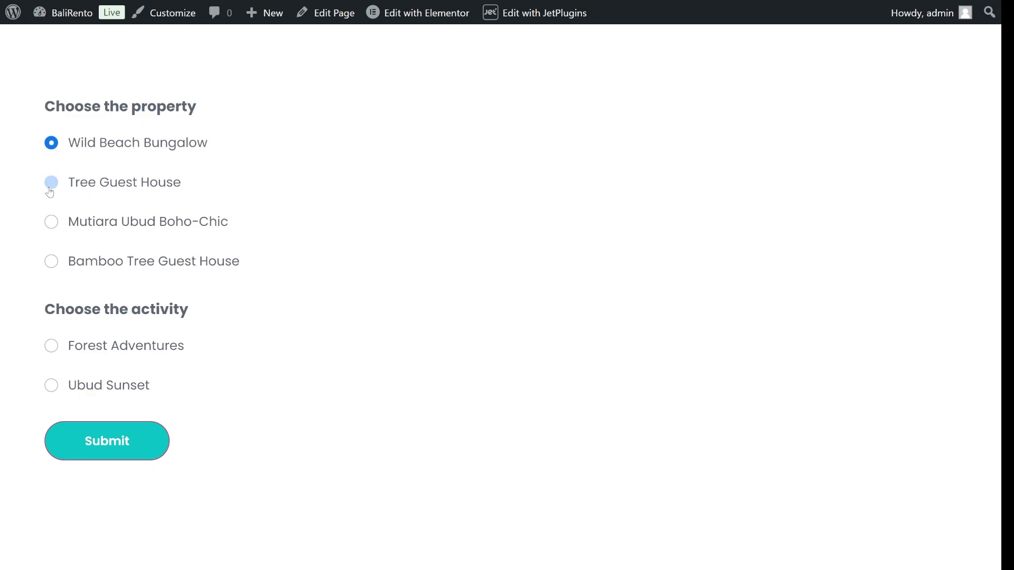
left_click(50, 226)
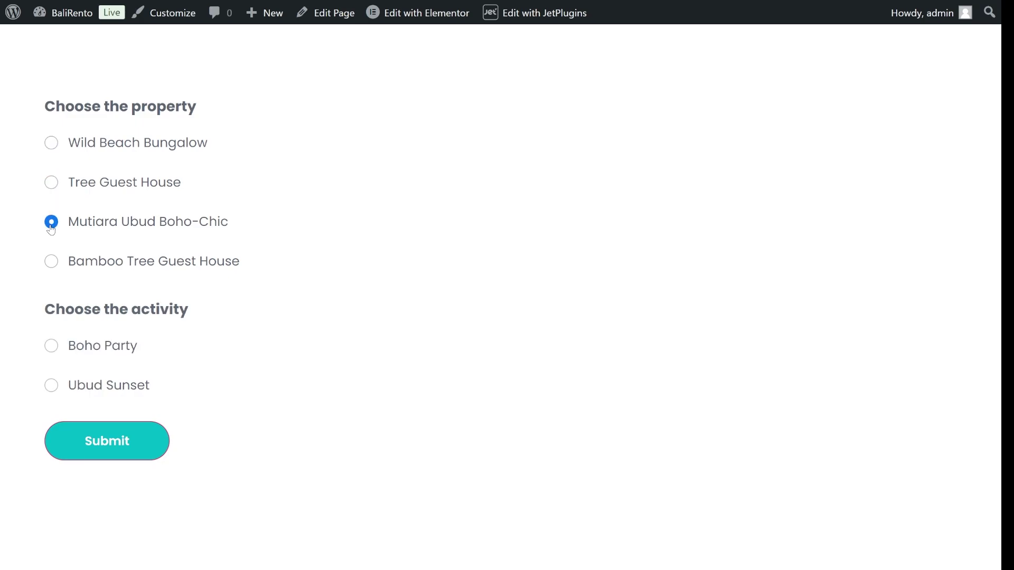
left_click(54, 350)
left_click(49, 390)
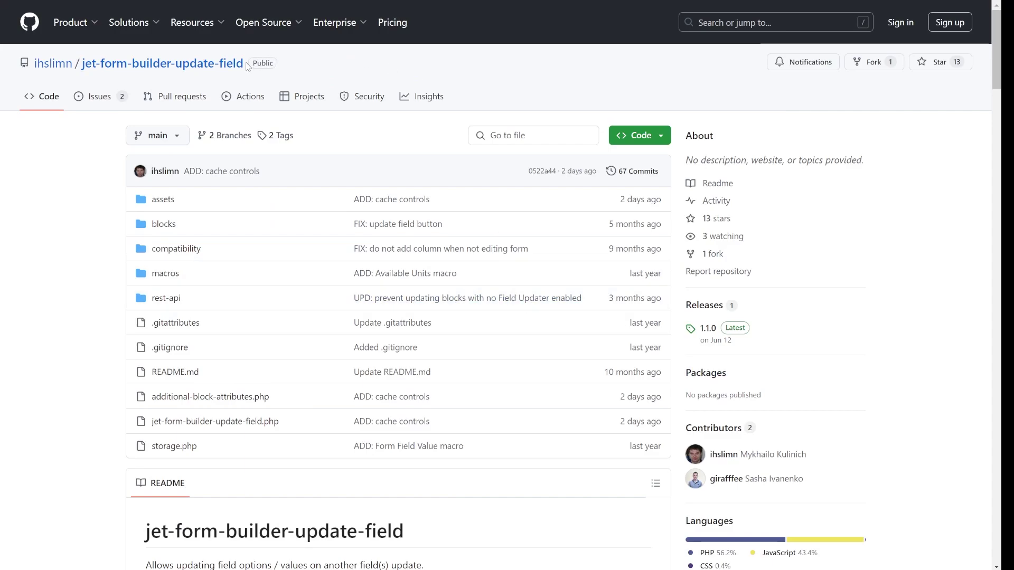
Step: Download the jet-form-builder-update-field repository from GitHub as a ZIP
left_click_drag(247, 65, 81, 66)
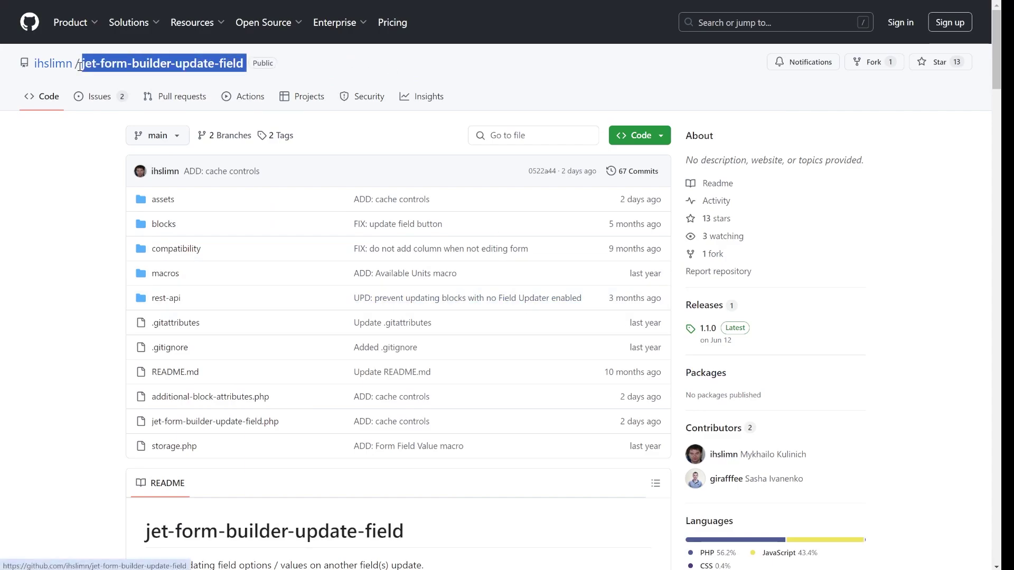
left_click(666, 134)
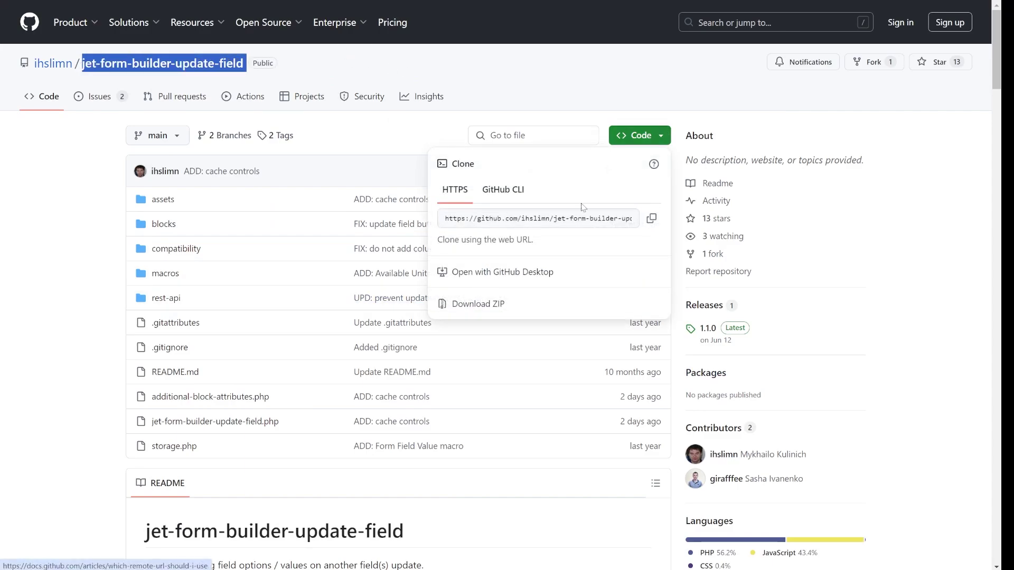
left_click(492, 305)
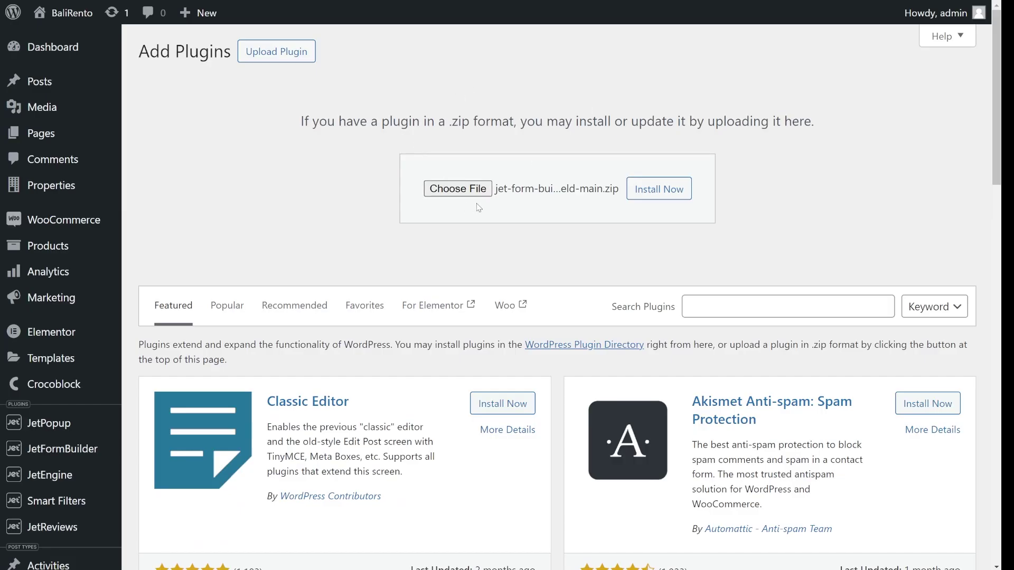
Step: Install and activate the uploaded ZIP, then locate JetFormBuilder - Update Fields in the Plugins list
left_click(681, 195)
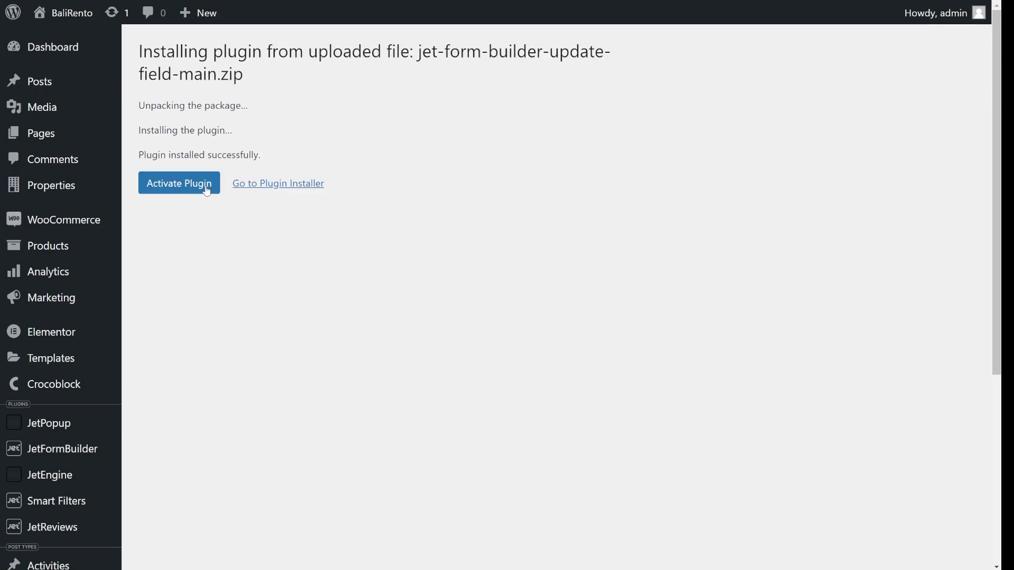
left_click(205, 187)
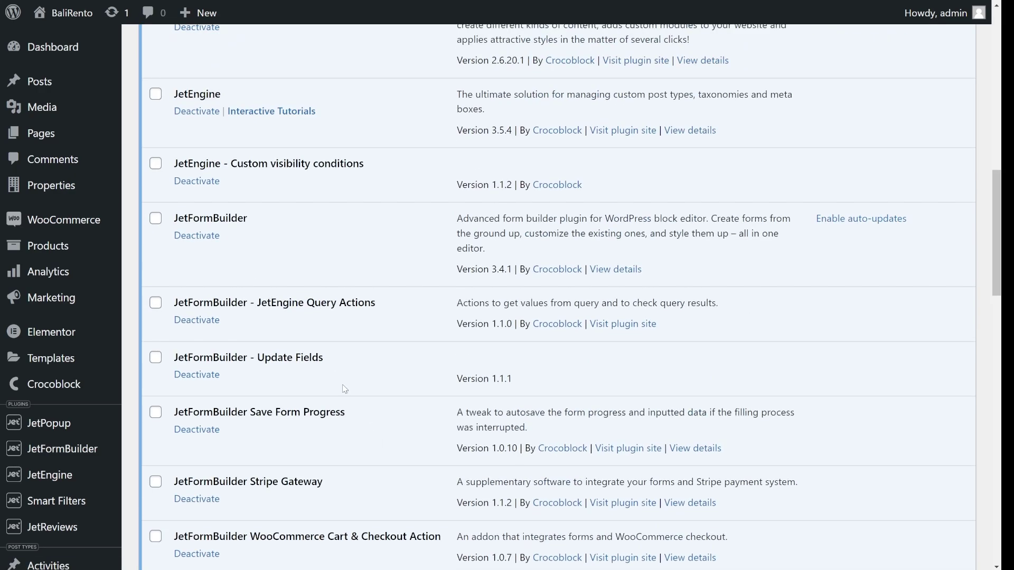
left_click_drag(323, 359, 175, 363)
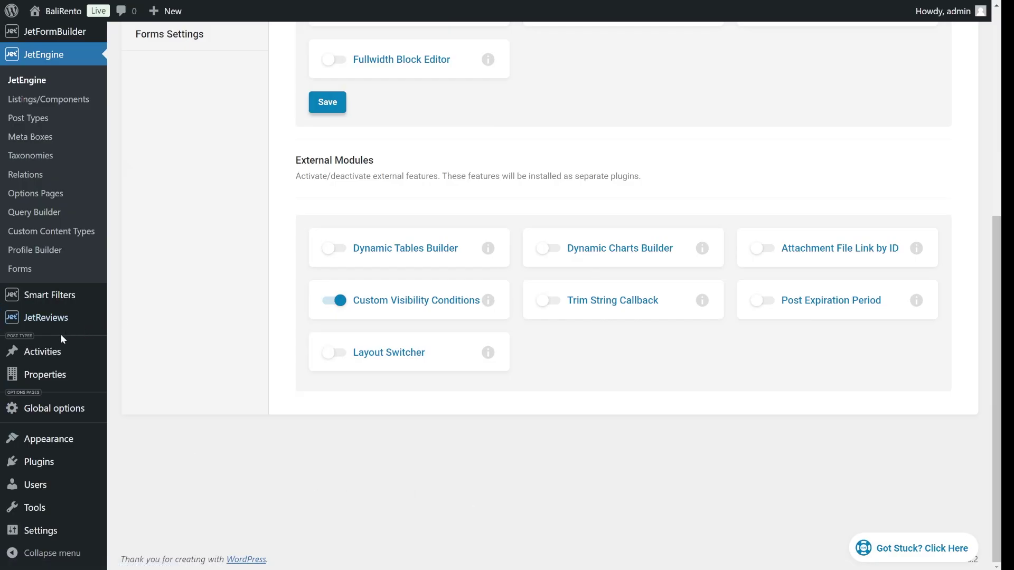
Step: Browse the Properties and Activities post lists, then open the Properties post type in JetEngine
mouse_move(52, 356)
mouse_move(59, 381)
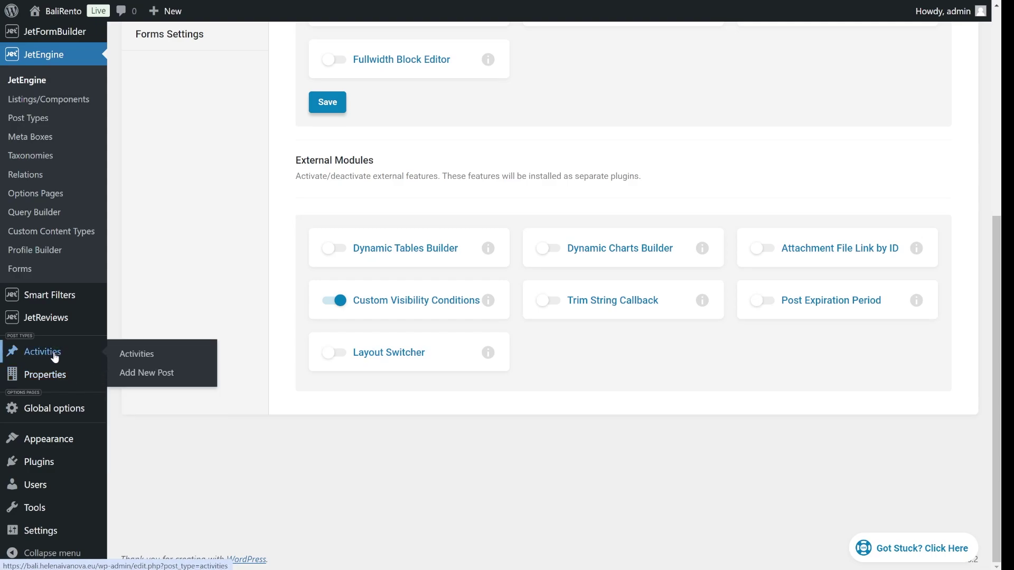
left_click(68, 372)
scroll(410, 243, "down", 9)
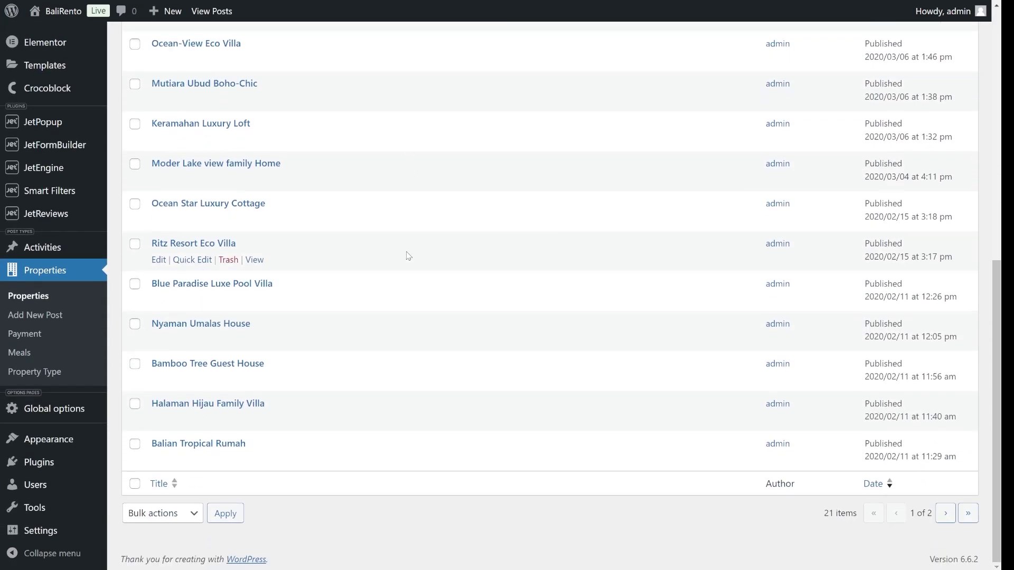
mouse_move(87, 247)
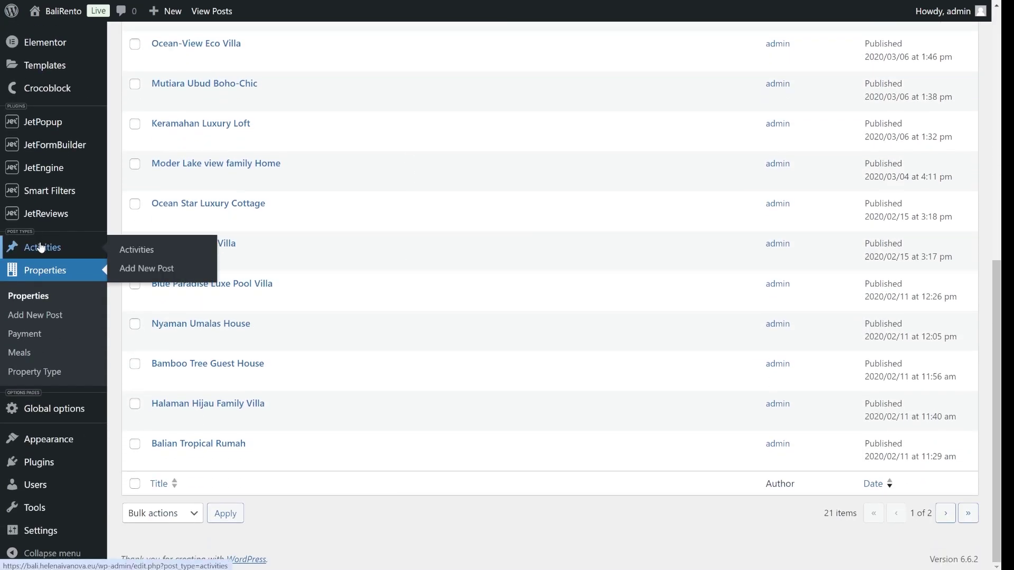
left_click(146, 245)
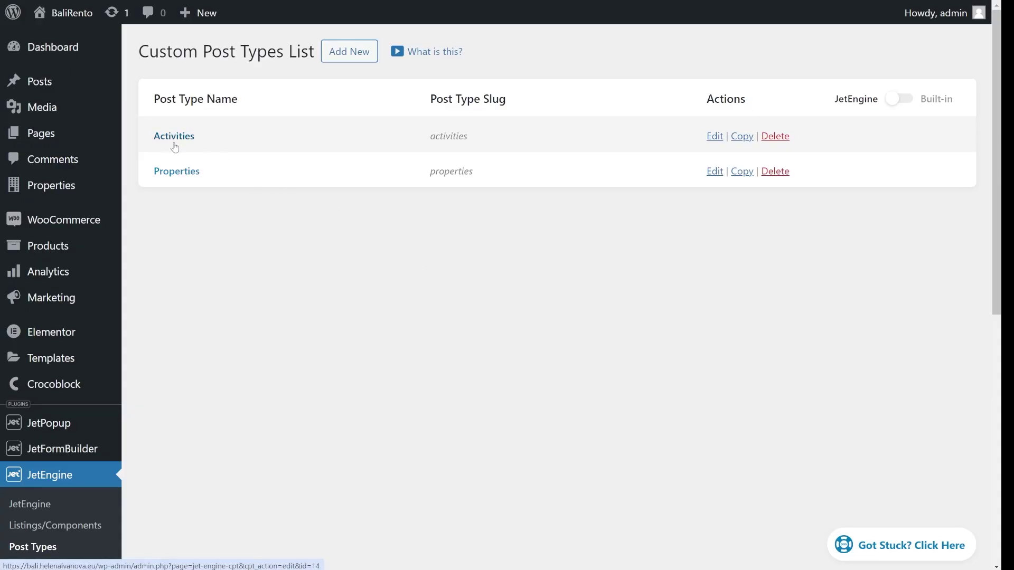
left_click(177, 172)
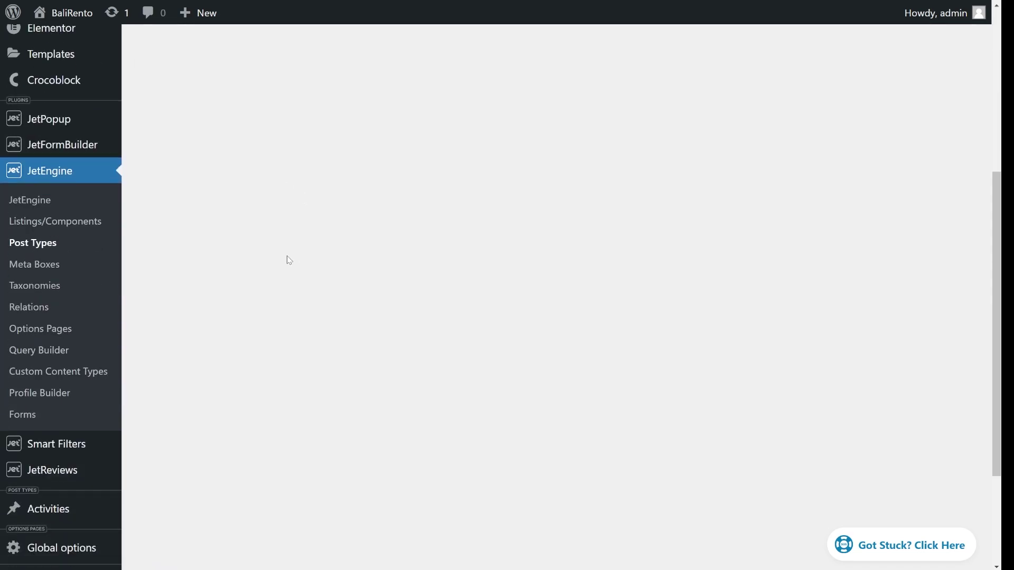
Step: Start a new JetEngine relation and paste in its name
left_click(43, 306)
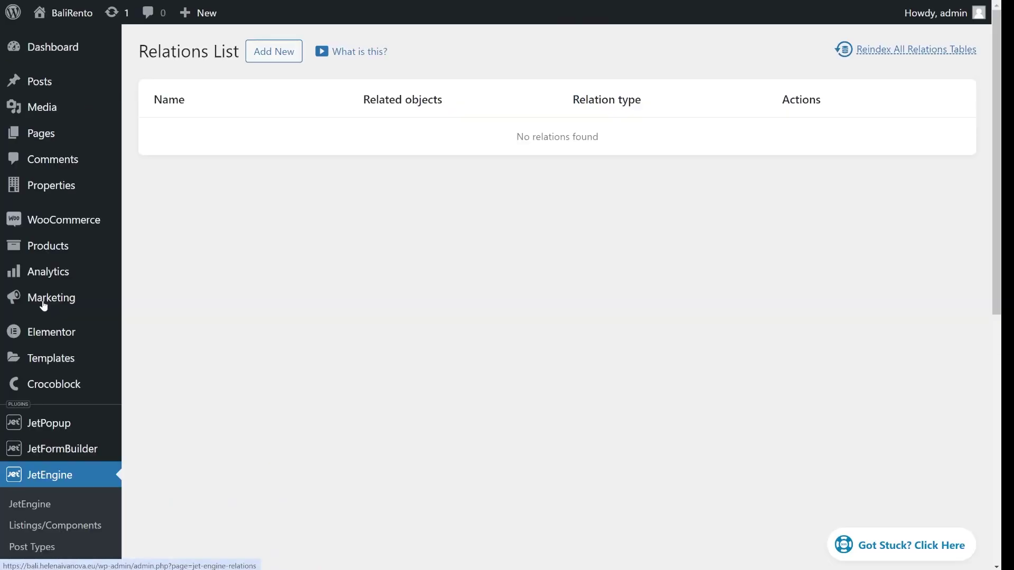
left_click(273, 52)
left_click(462, 154)
type("Properties to Activities")
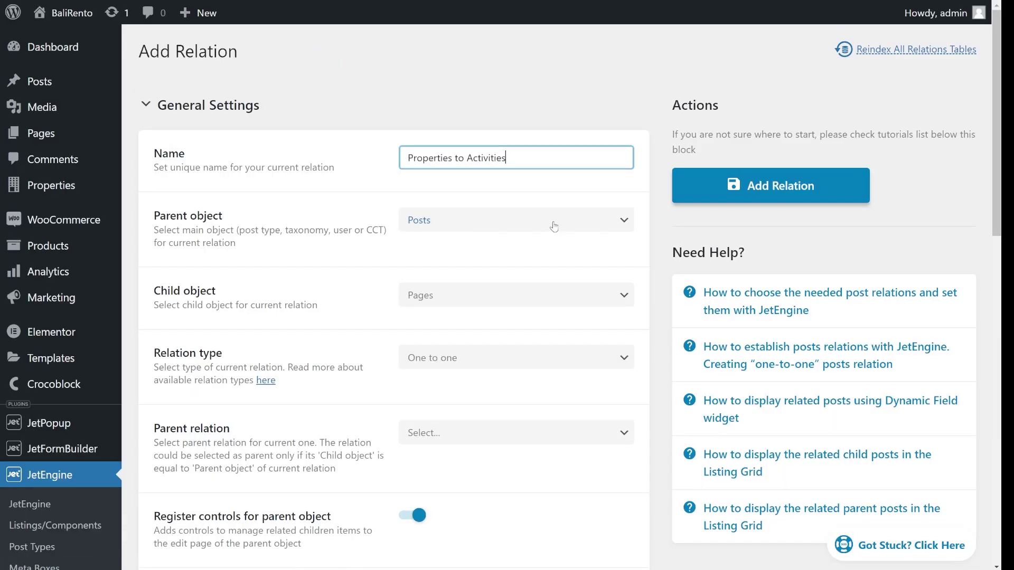
left_click(552, 192)
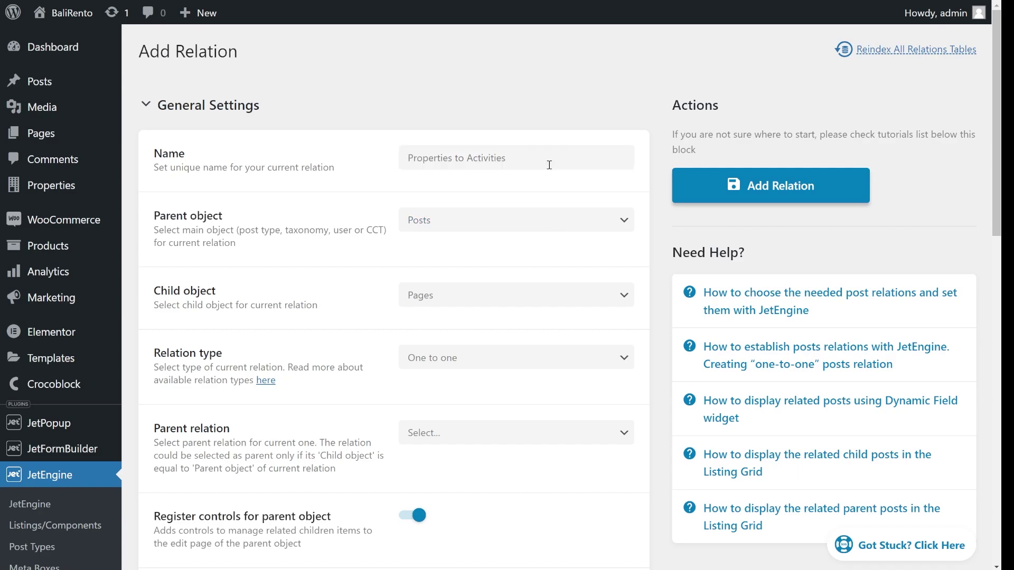
Step: Set the relation's parent to Properties, child to Activities, and type to many to many
left_click(560, 219)
scroll(552, 244, "down", 5)
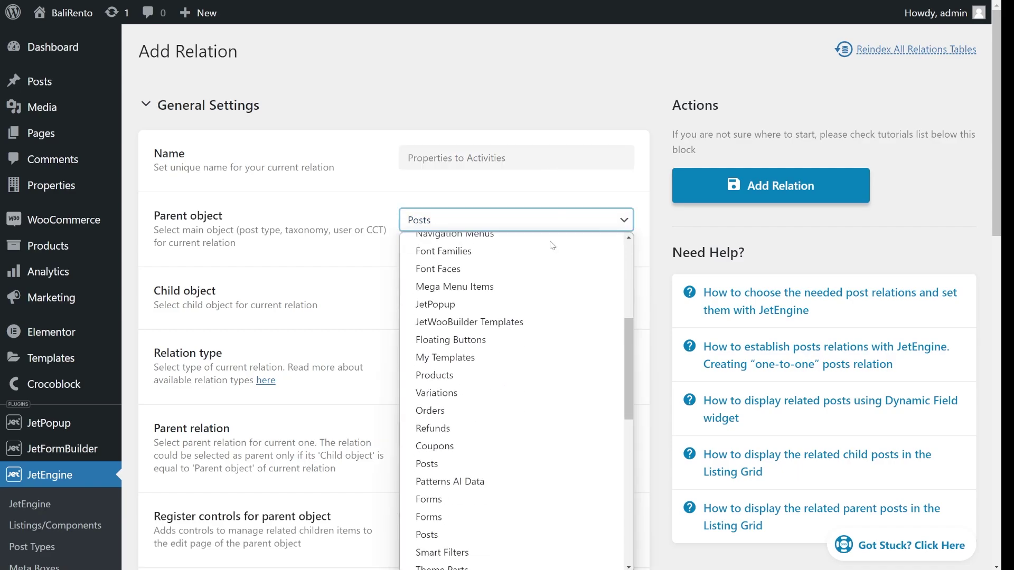
scroll(552, 246, "down", 2)
left_click(463, 536)
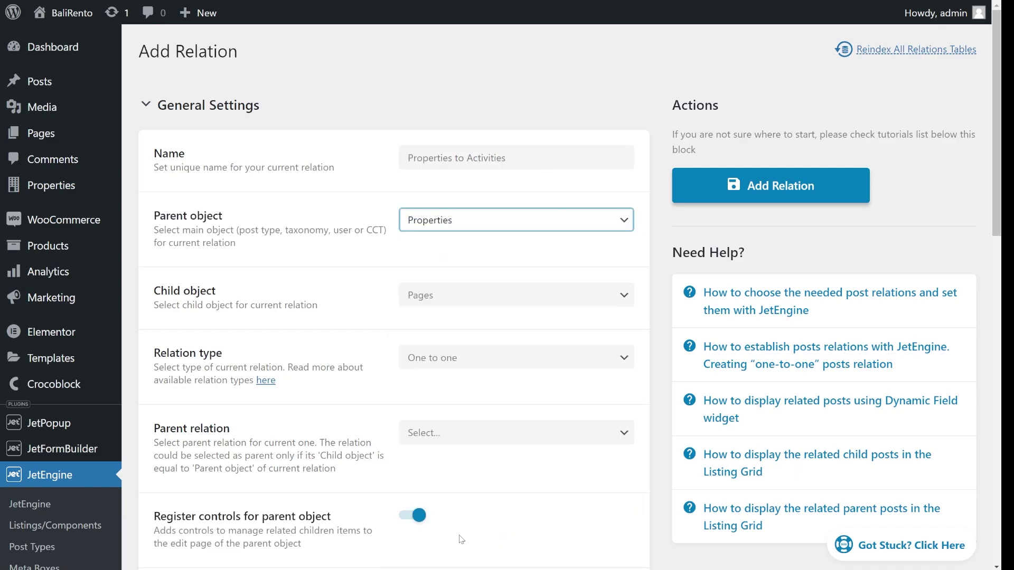
scroll(518, 337, "down", 1)
left_click(525, 238)
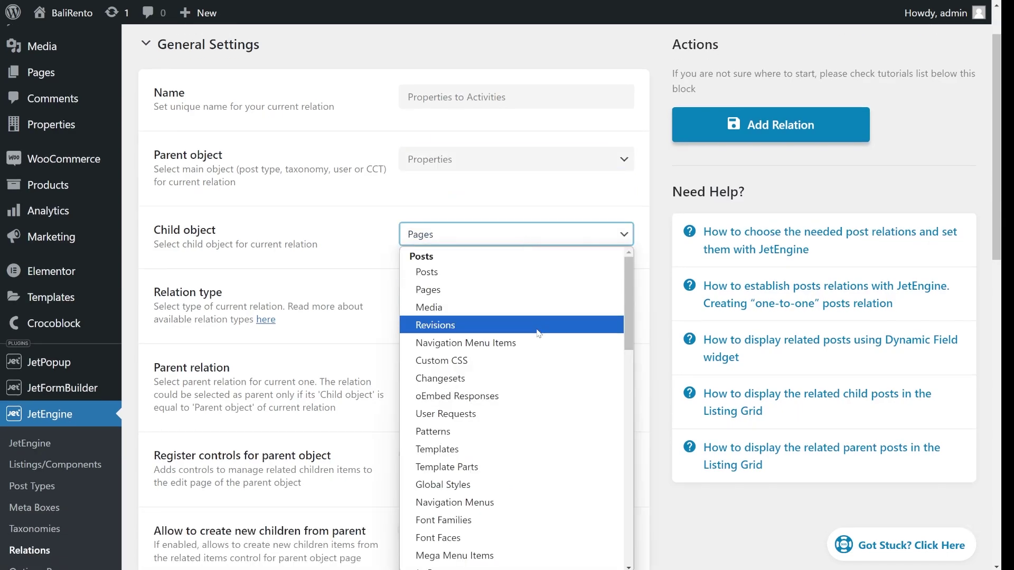
scroll(538, 335, "down", 5)
left_click(518, 404)
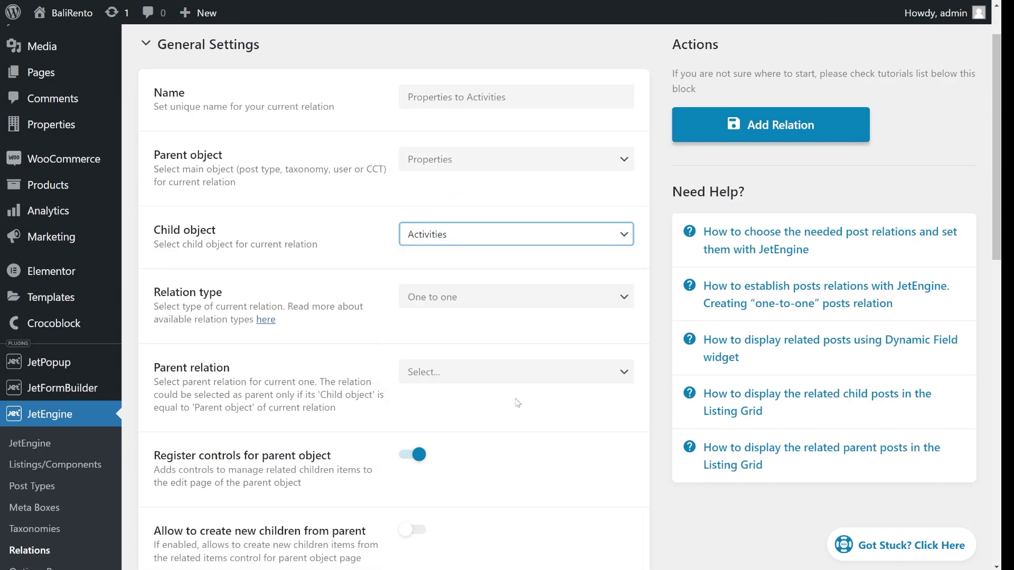
scroll(527, 350, "down", 1)
left_click(509, 236)
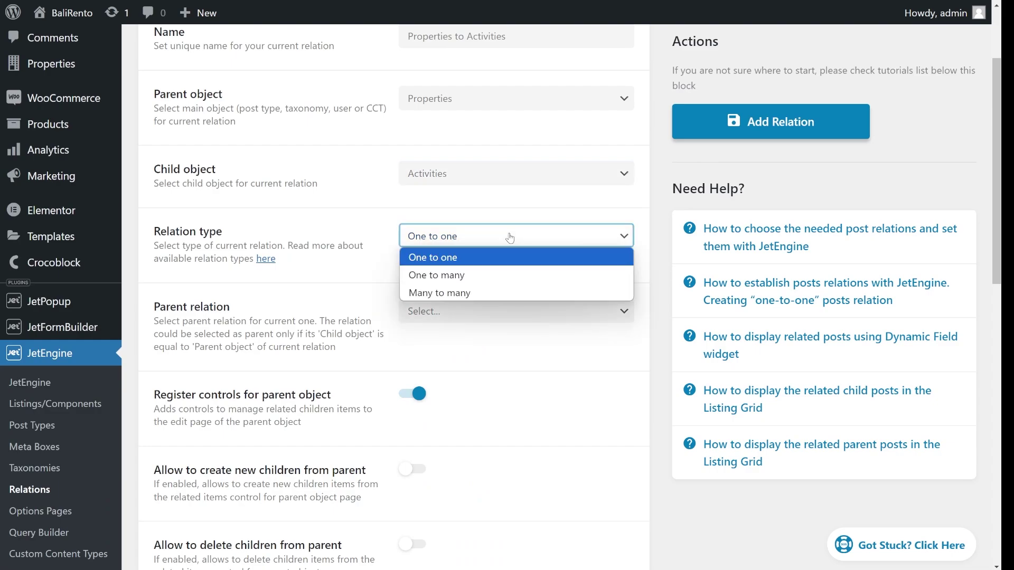
left_click(473, 292)
Step: Allow creating and deleting children from parents and parents from children, then save the relation
scroll(539, 202, "down", 2)
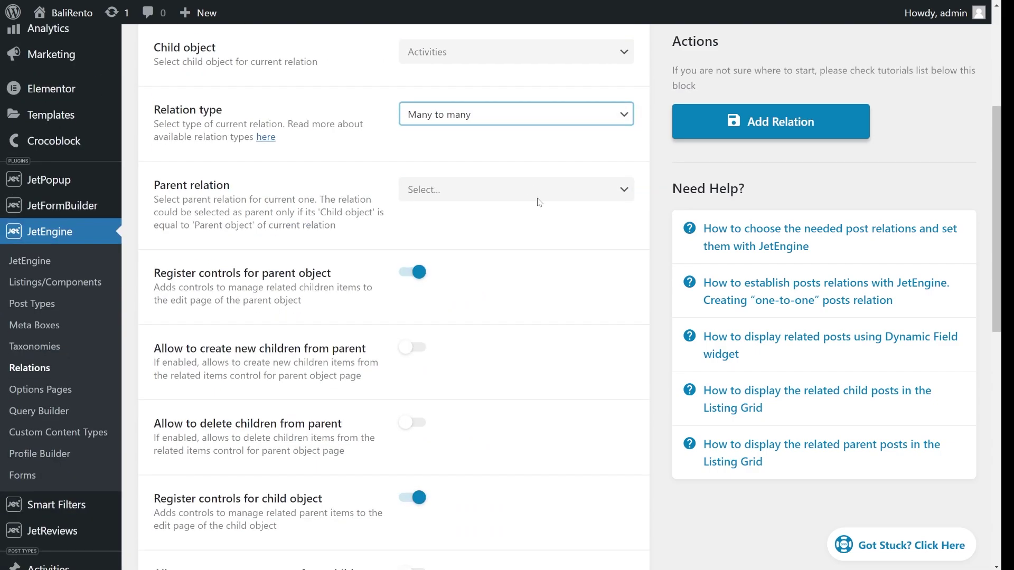
scroll(522, 209, "down", 2)
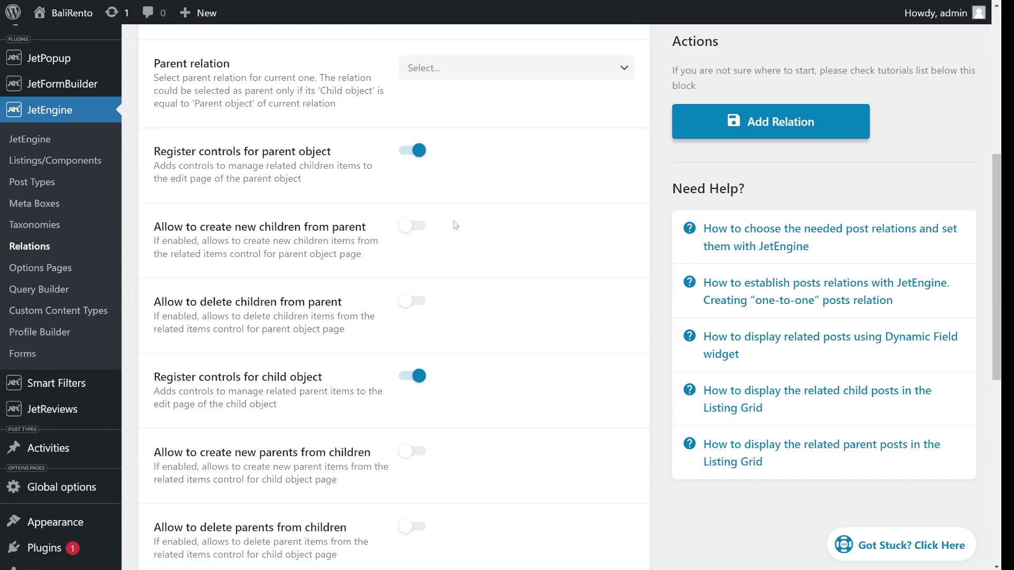
left_click(421, 225)
left_click(417, 301)
scroll(433, 357, "down", 2)
left_click(418, 331)
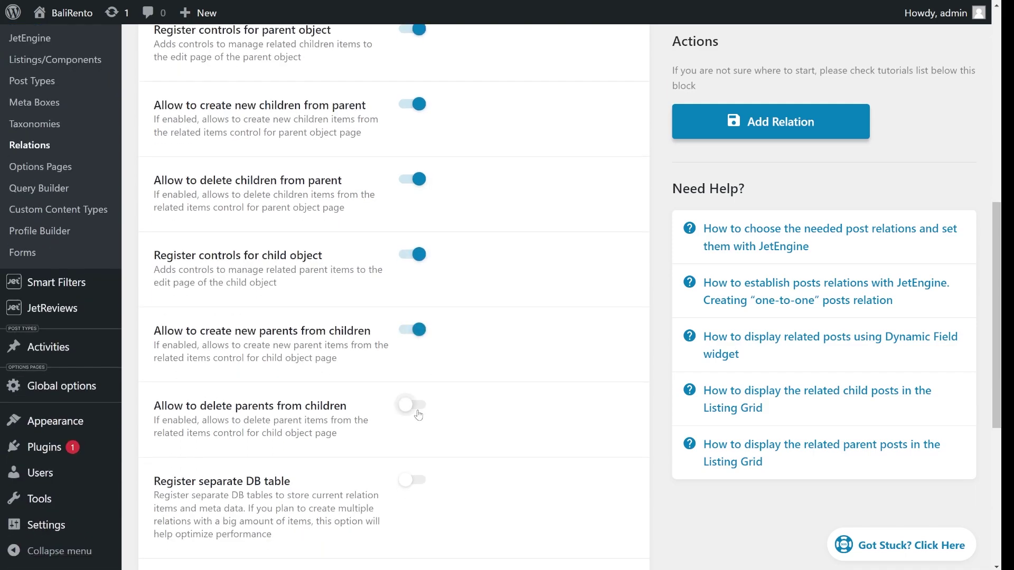
left_click(413, 405)
scroll(475, 370, "down", 6)
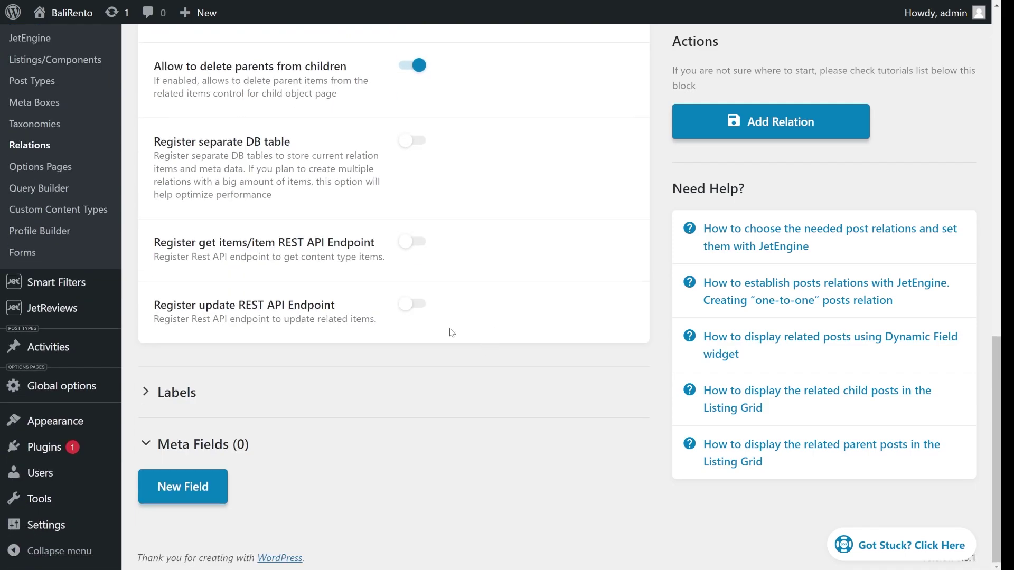
left_click(778, 120)
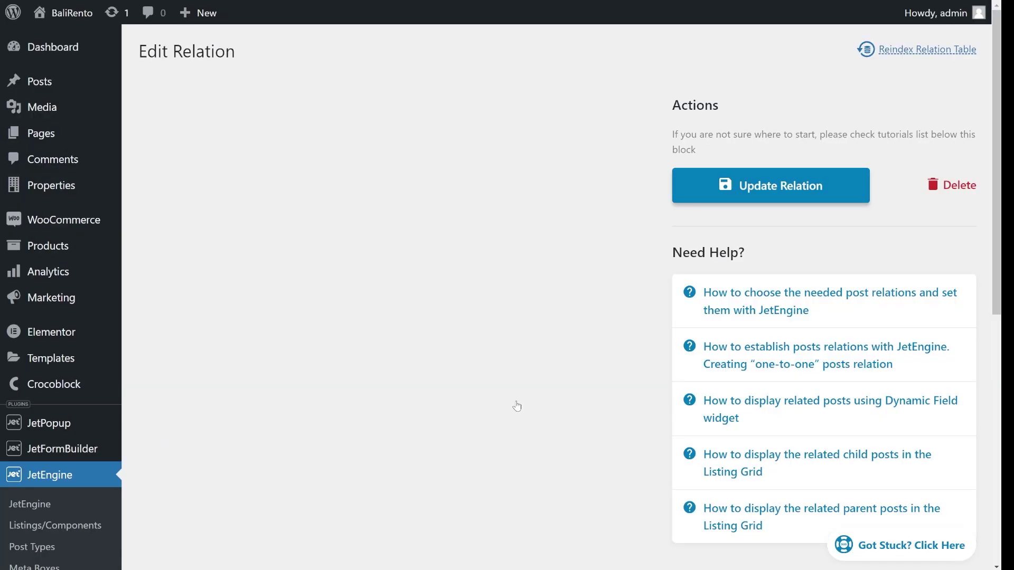
Step: From the sidebar's Properties post list, open Tree Guest House in the editor
scroll(515, 227, "down", 1)
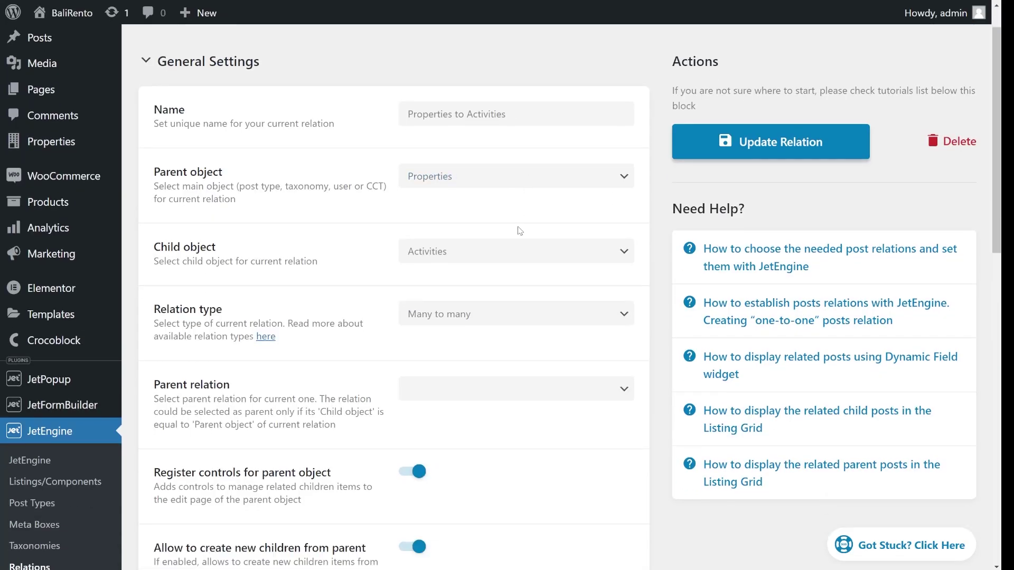
mouse_move(77, 129)
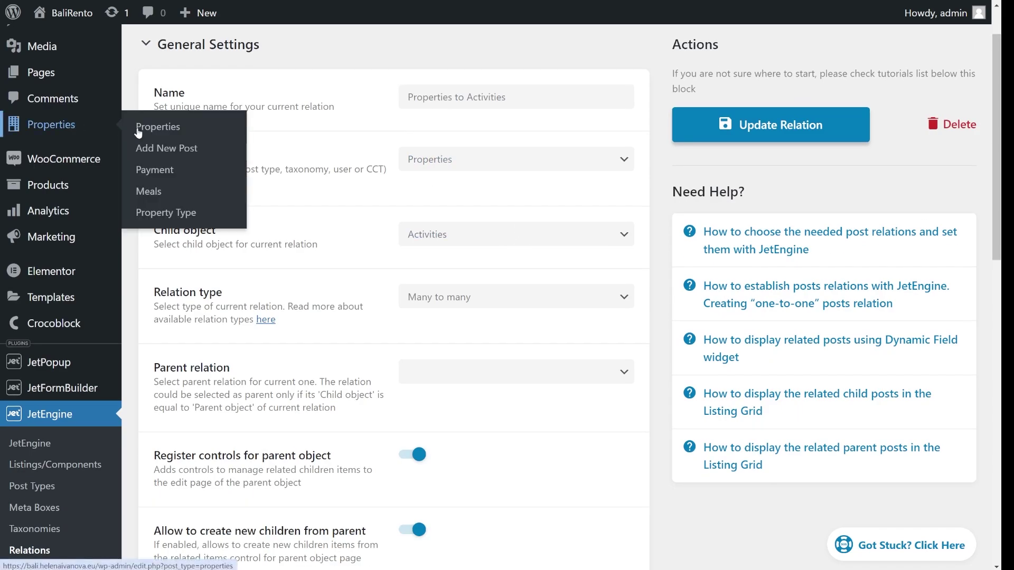
left_click(173, 132)
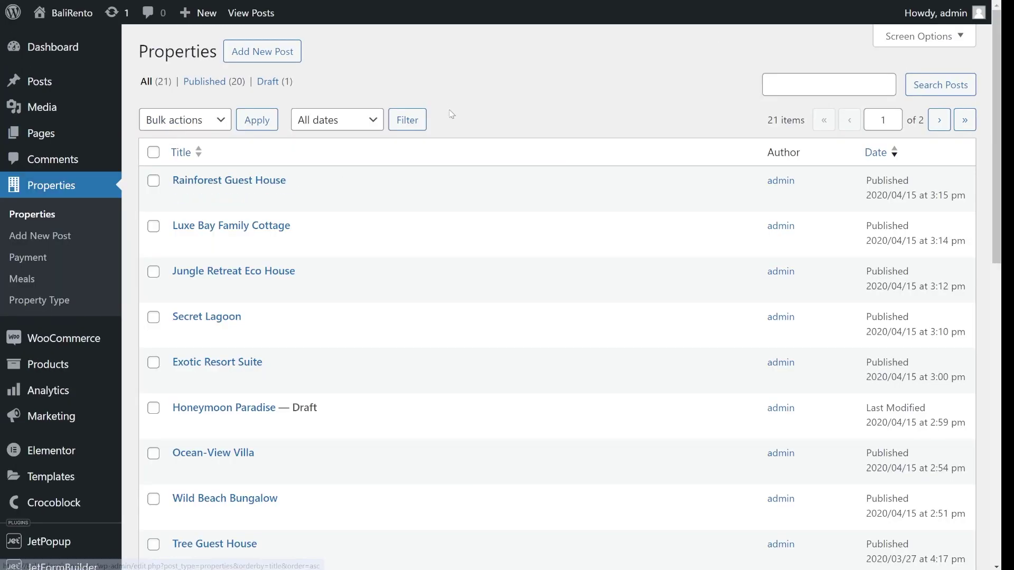
scroll(437, 134, "down", 2)
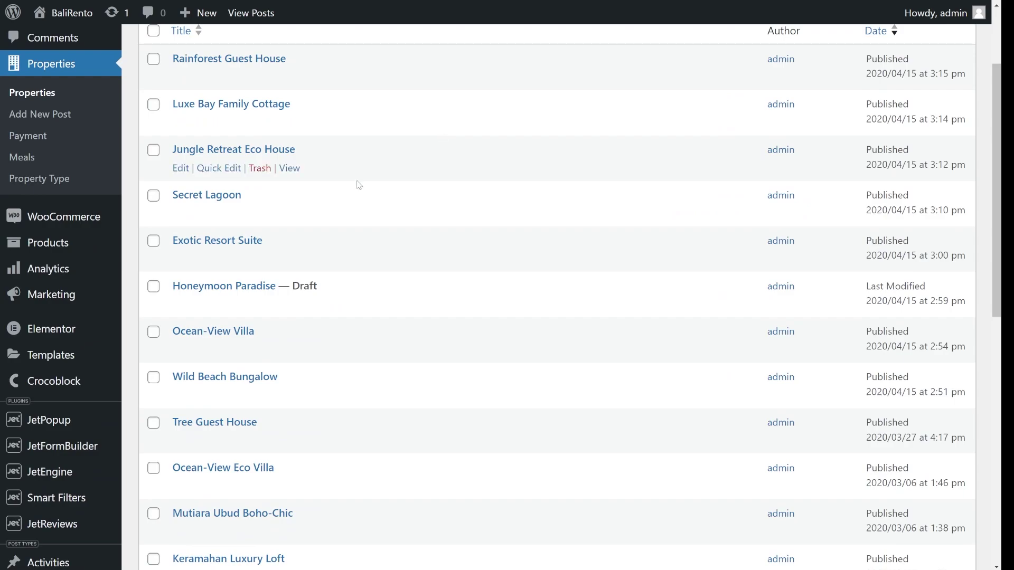
scroll(359, 185, "down", 2)
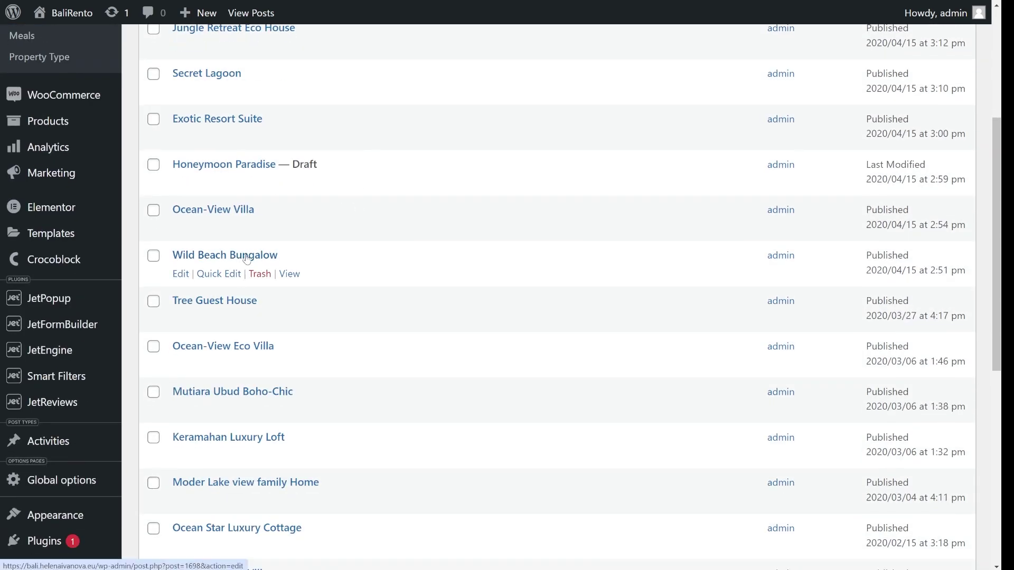
left_click(223, 305)
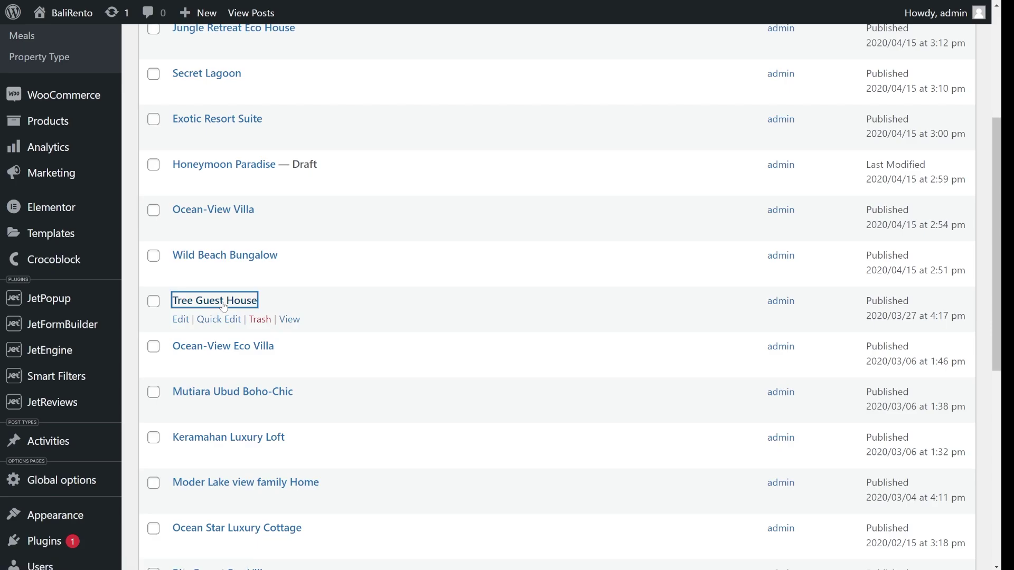
Step: Connect the Lake Trip activity as a child of Tree Guest House
scroll(355, 274, "down", 15)
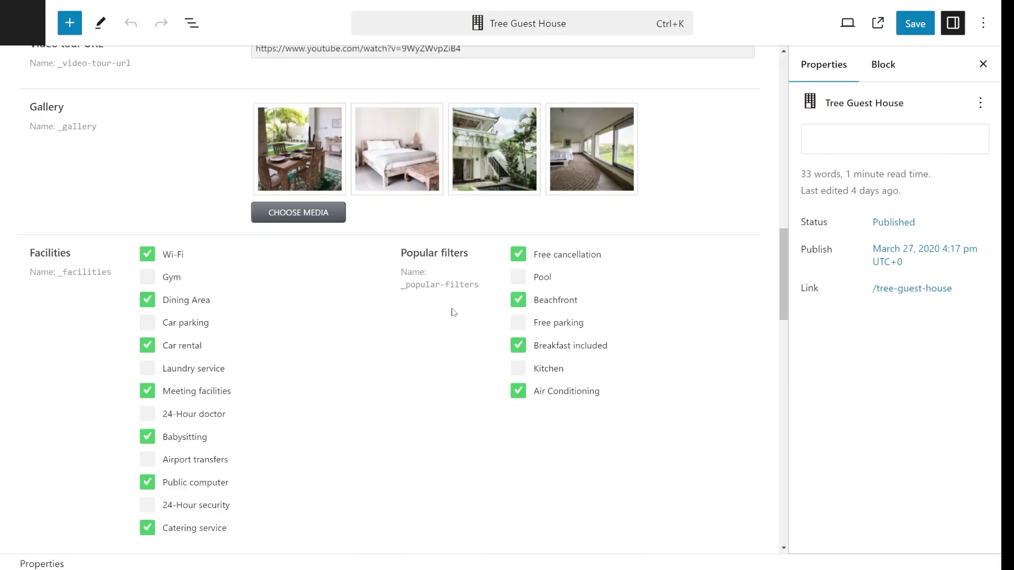
scroll(473, 332, "down", 12)
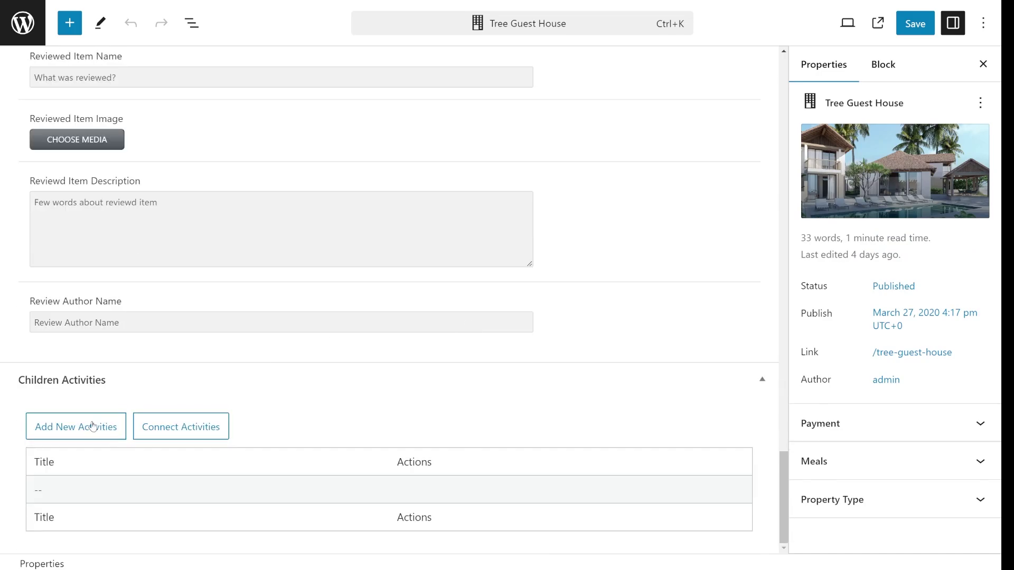
left_click(219, 426)
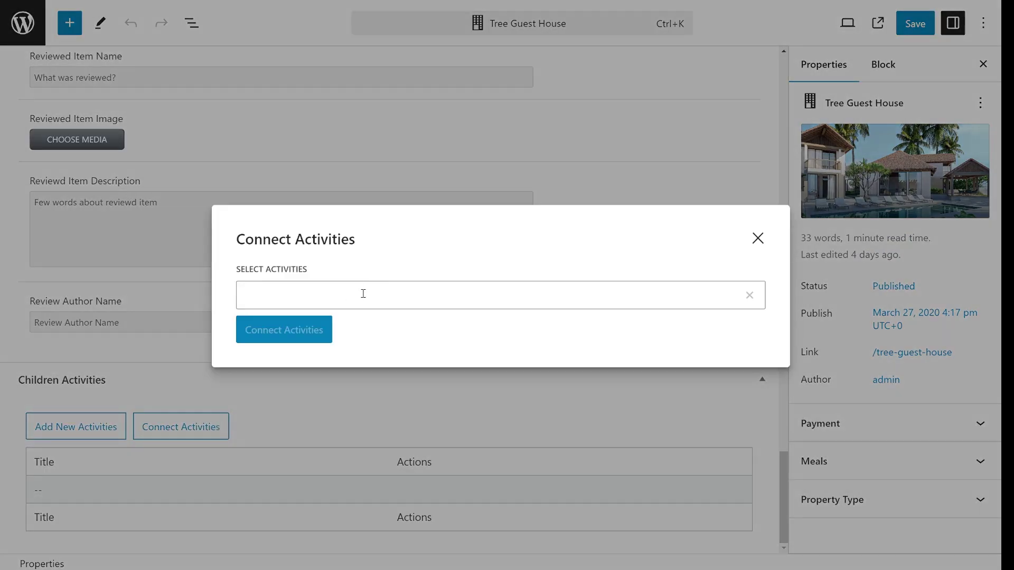
left_click(363, 294)
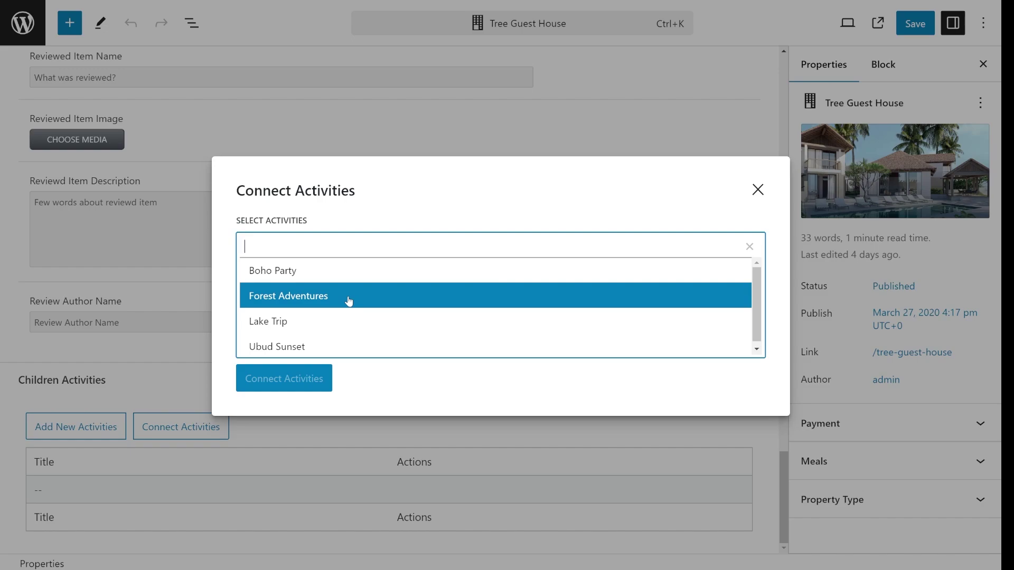
left_click(311, 322)
left_click(328, 331)
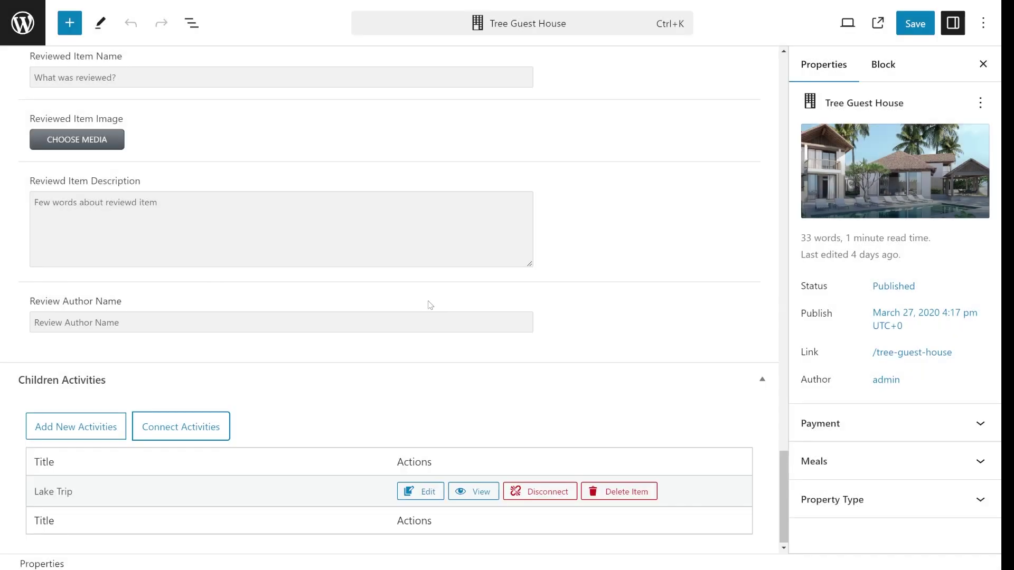
Step: Connect Forest Adventures as a second child activity and save the property
left_click(185, 427)
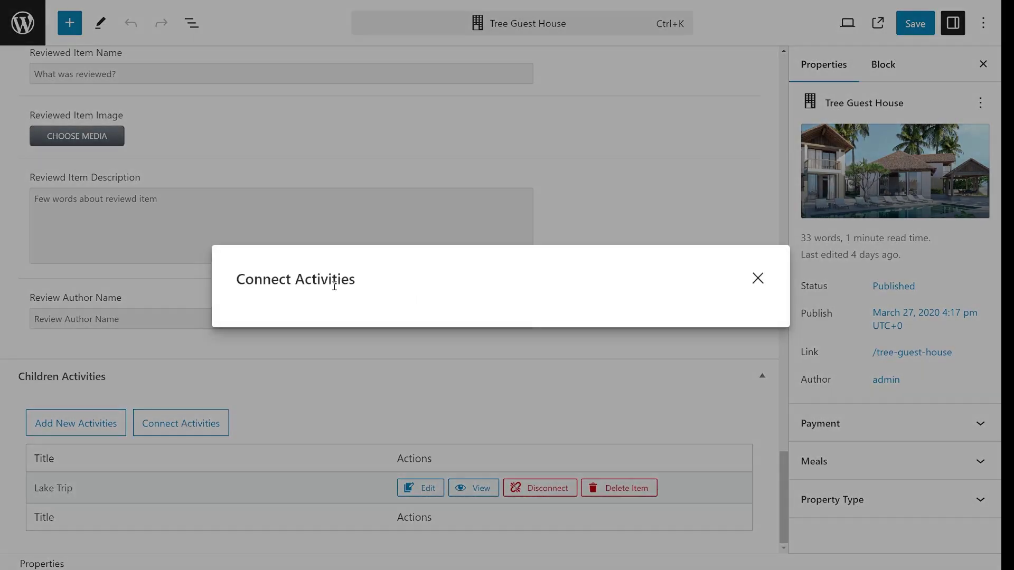
left_click(334, 288)
left_click(310, 310)
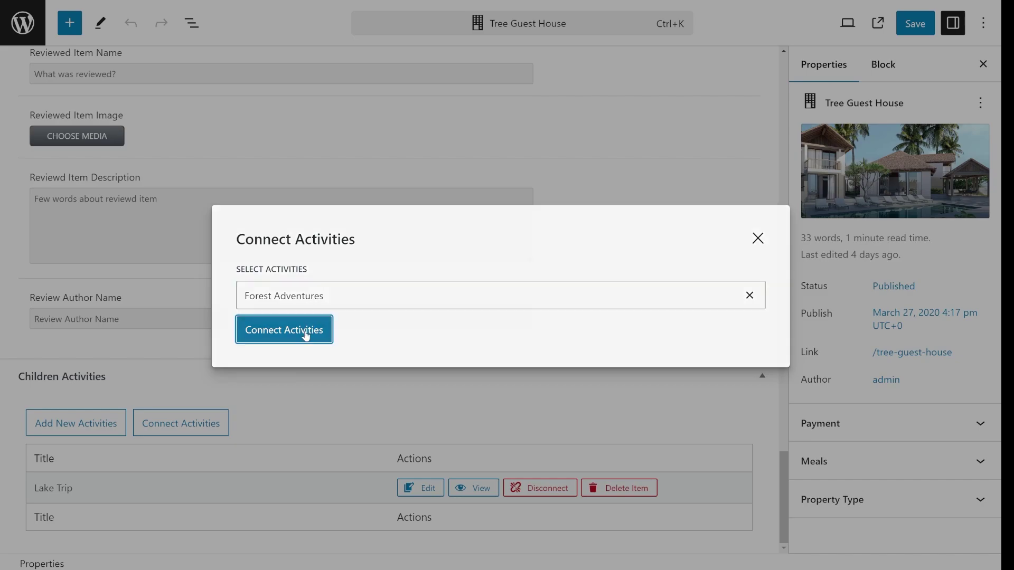
left_click(316, 333)
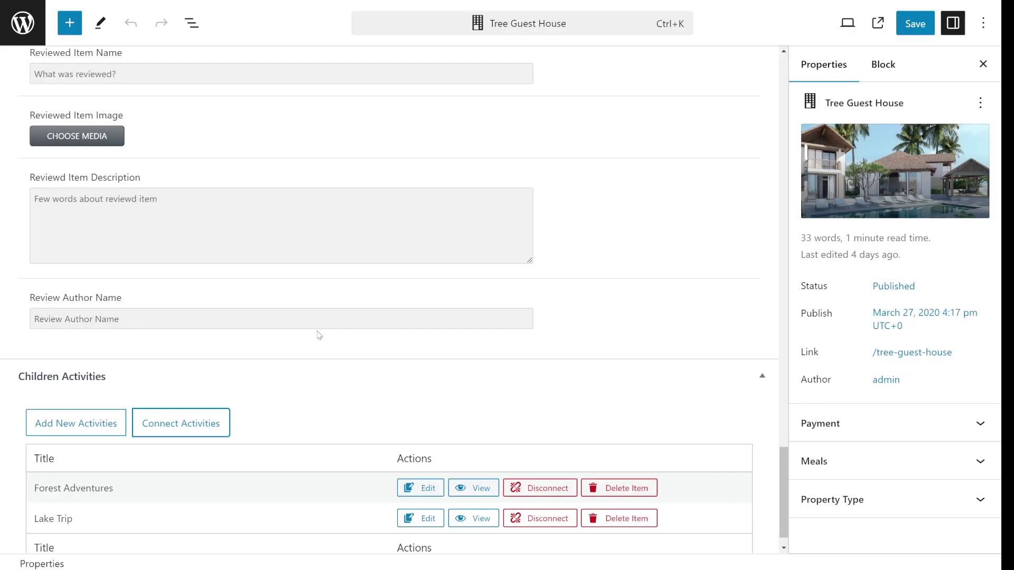
left_click(915, 23)
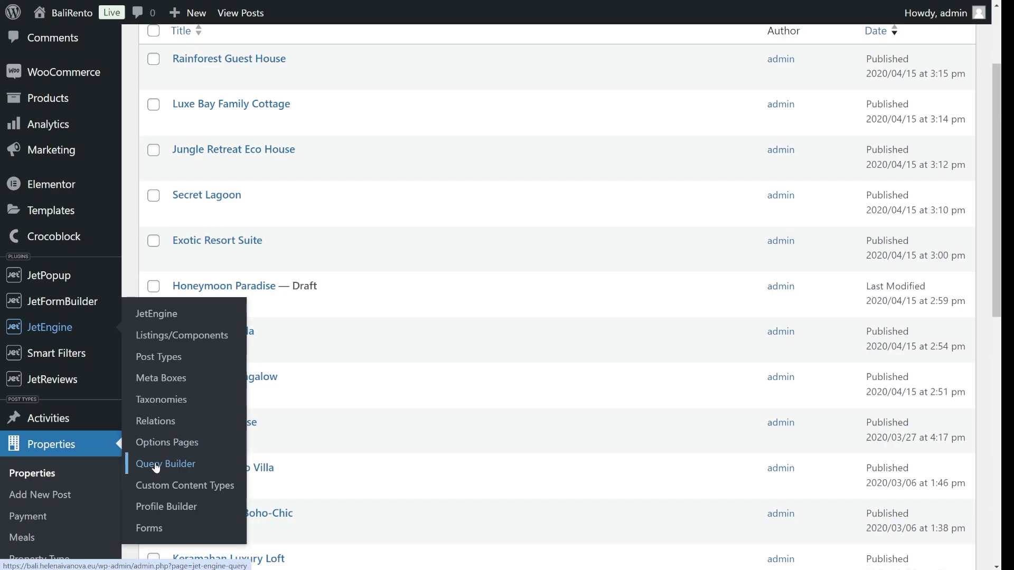
Step: Add a new JetEngine Posts Query named Activities with its post type set to Activities
left_click(157, 465)
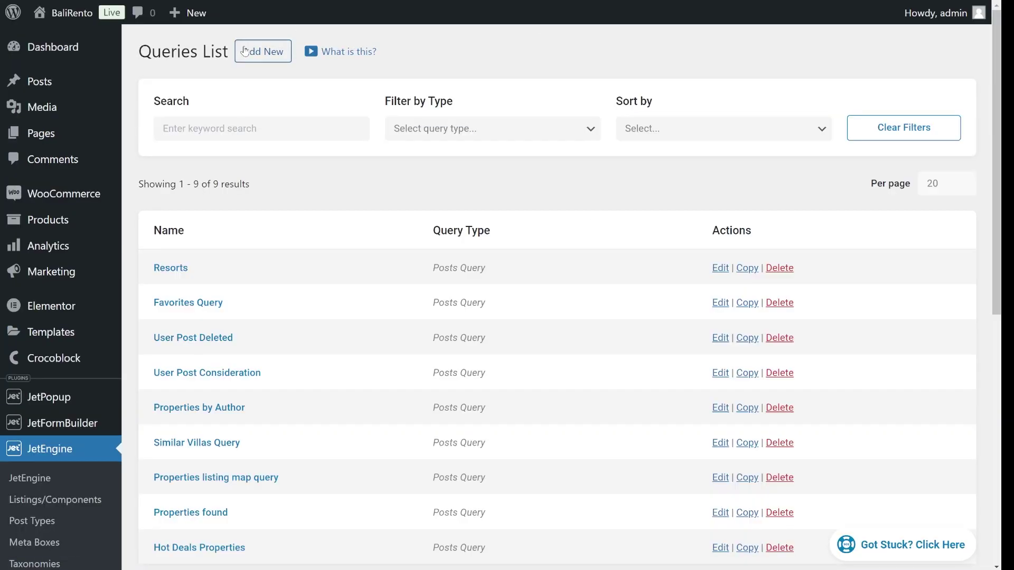
left_click(245, 50)
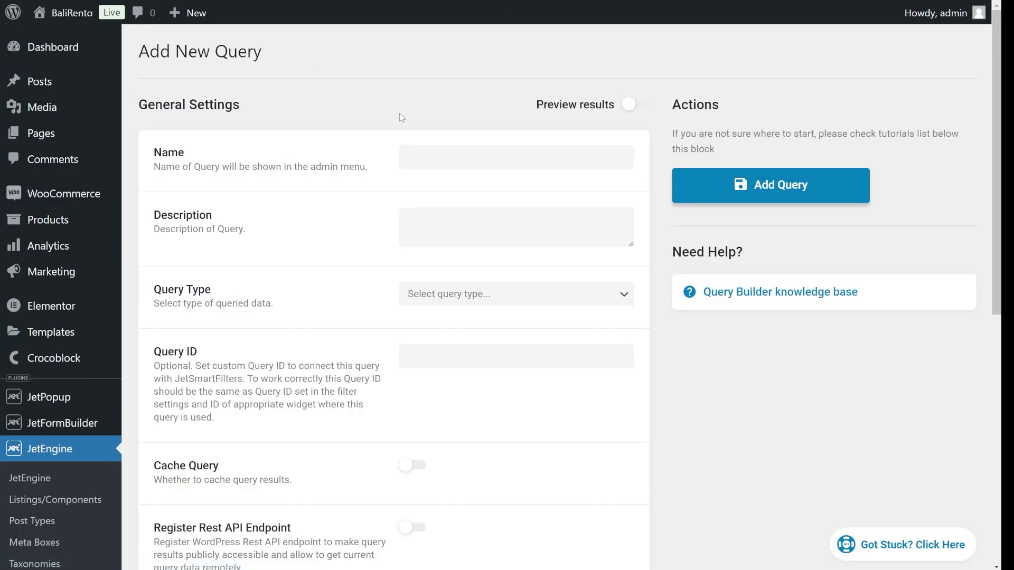
left_click(466, 152)
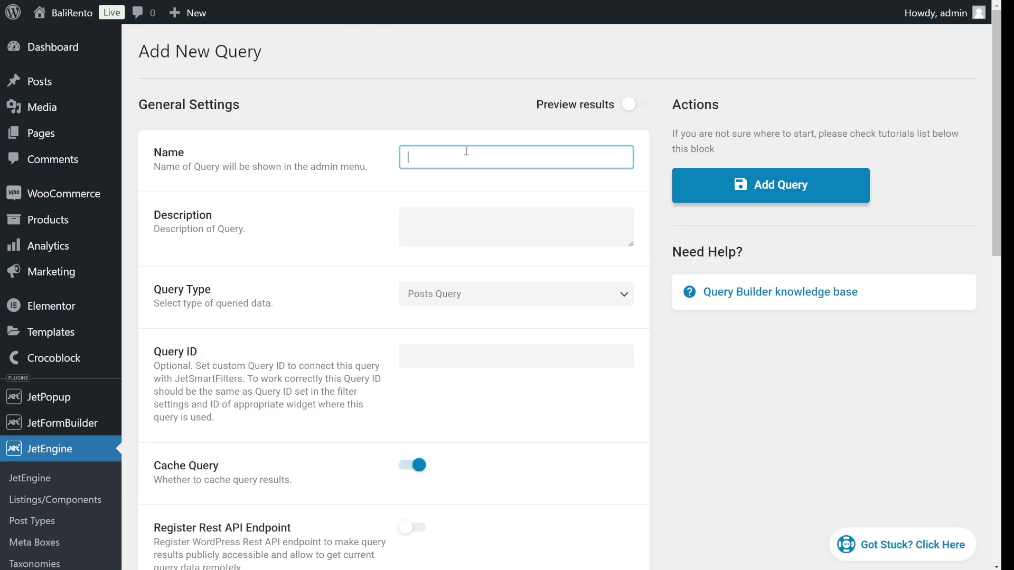
type("Activities")
left_click(500, 301)
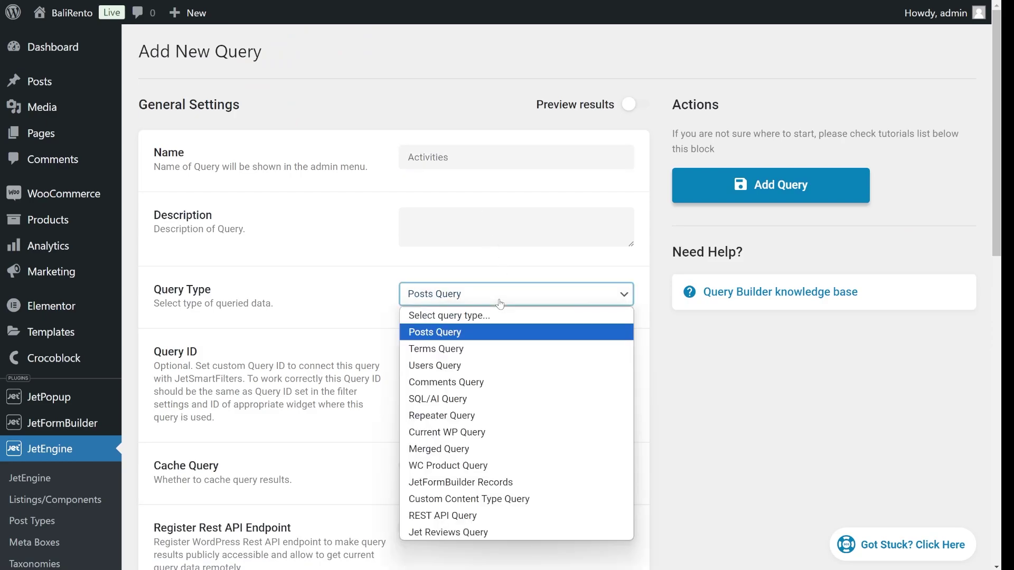
left_click(499, 302)
scroll(498, 301, "down", 6)
left_click(504, 331)
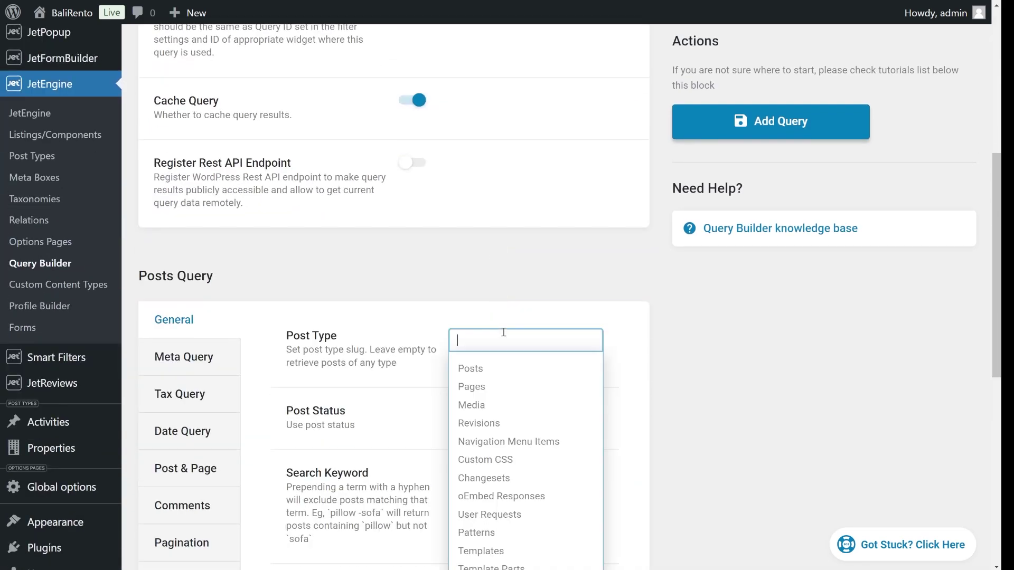
scroll(504, 333, "down", 9)
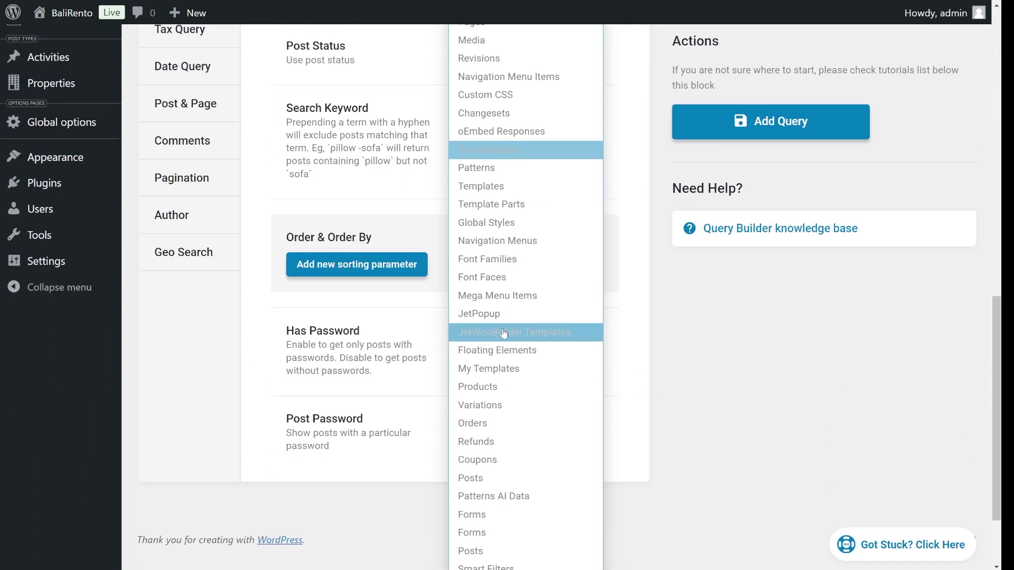
left_click(483, 537)
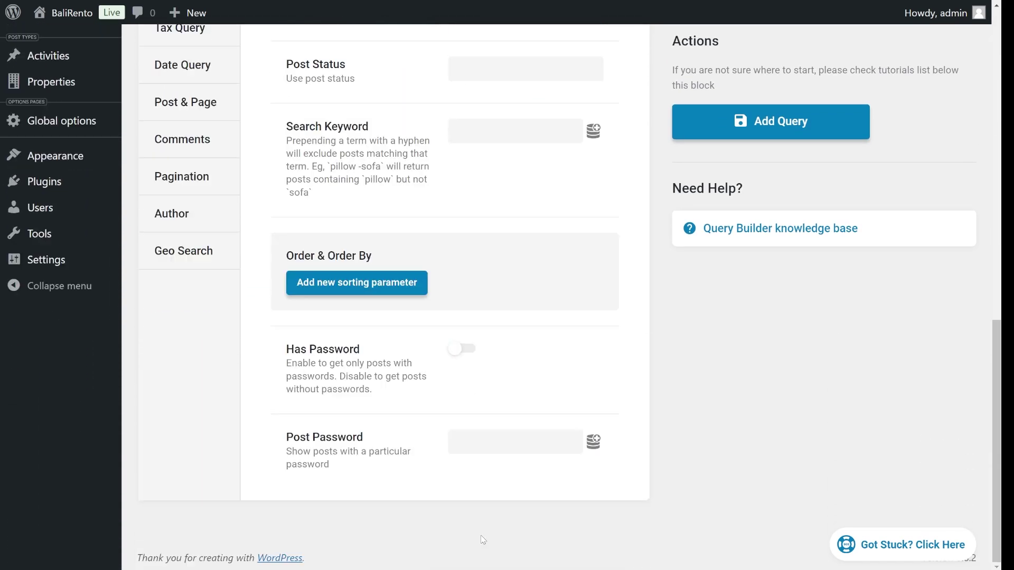
scroll(526, 290, "up", 5)
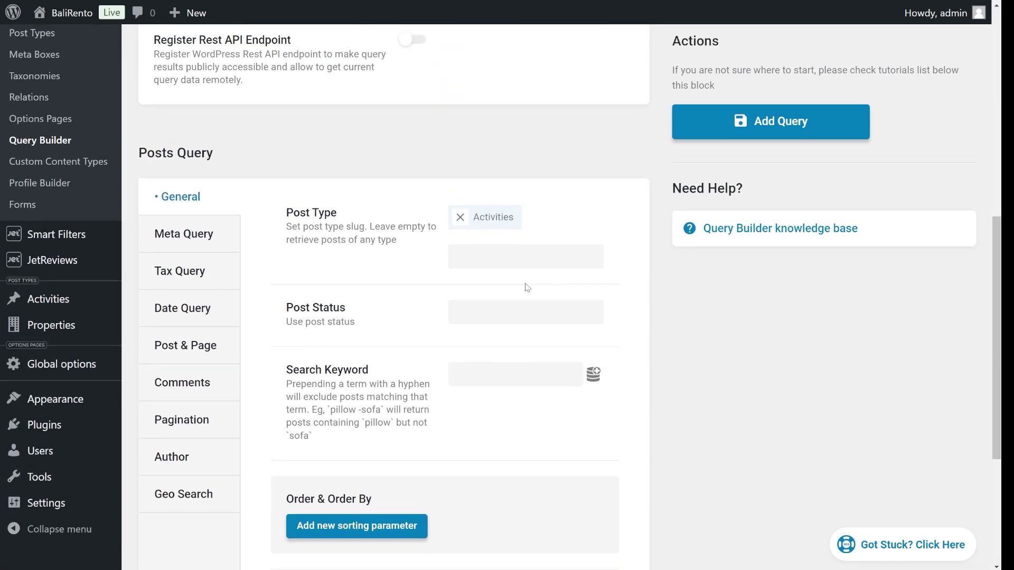
Step: Insert the Related Items dynamic macro into the query's Post In setting
left_click(185, 345)
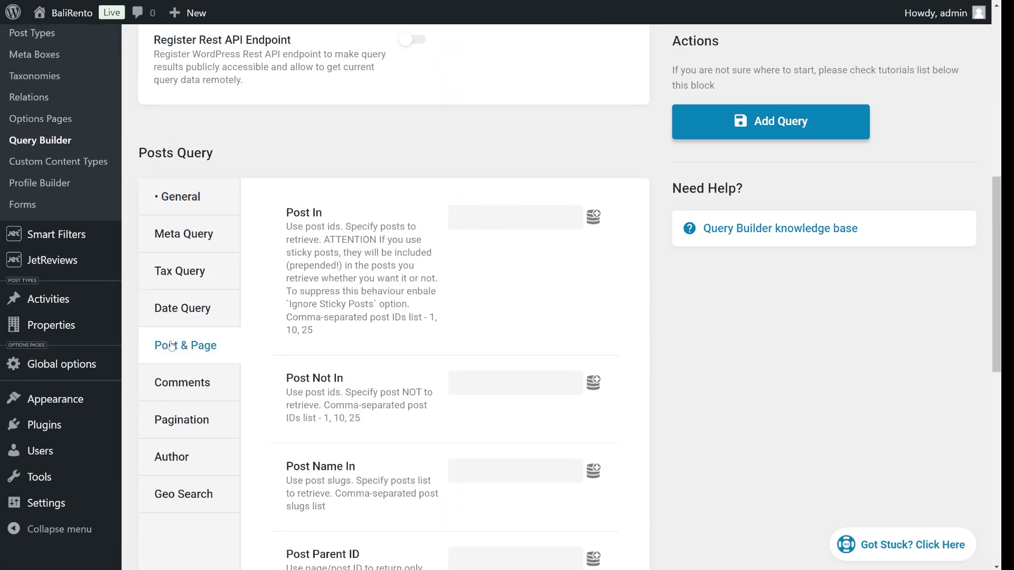
left_click(594, 216)
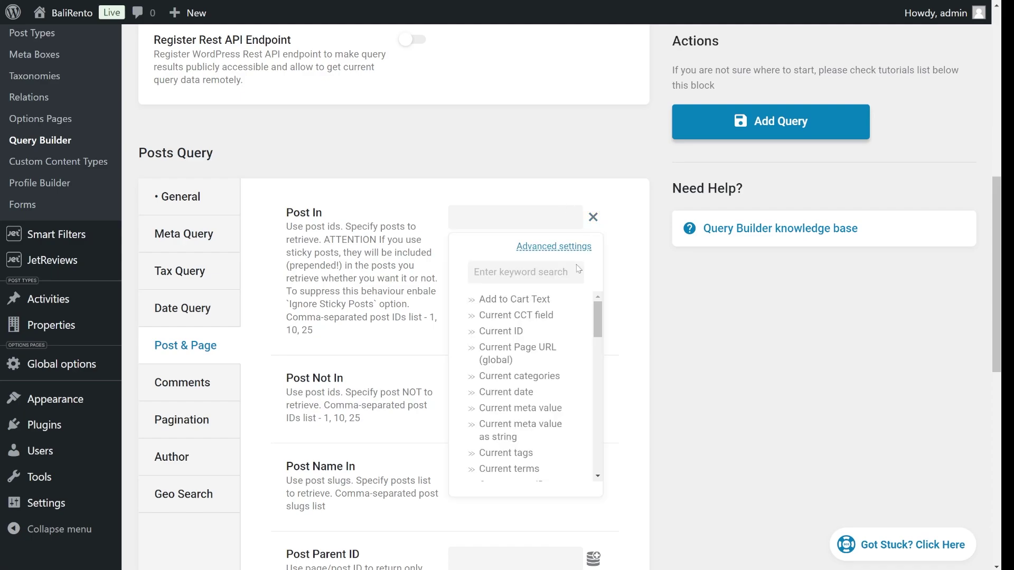
scroll(564, 338, "down", 5)
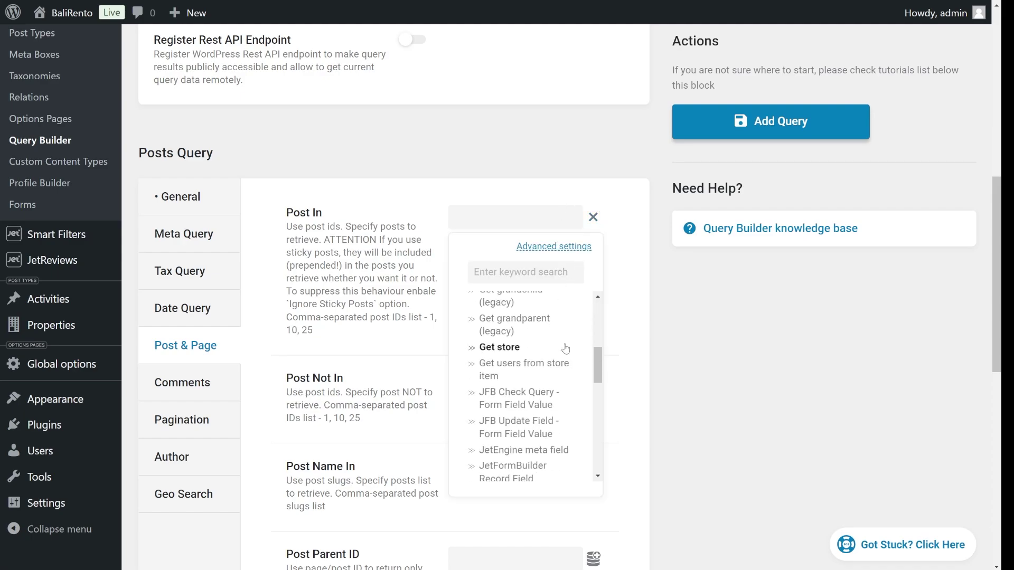
scroll(565, 349, "down", 3)
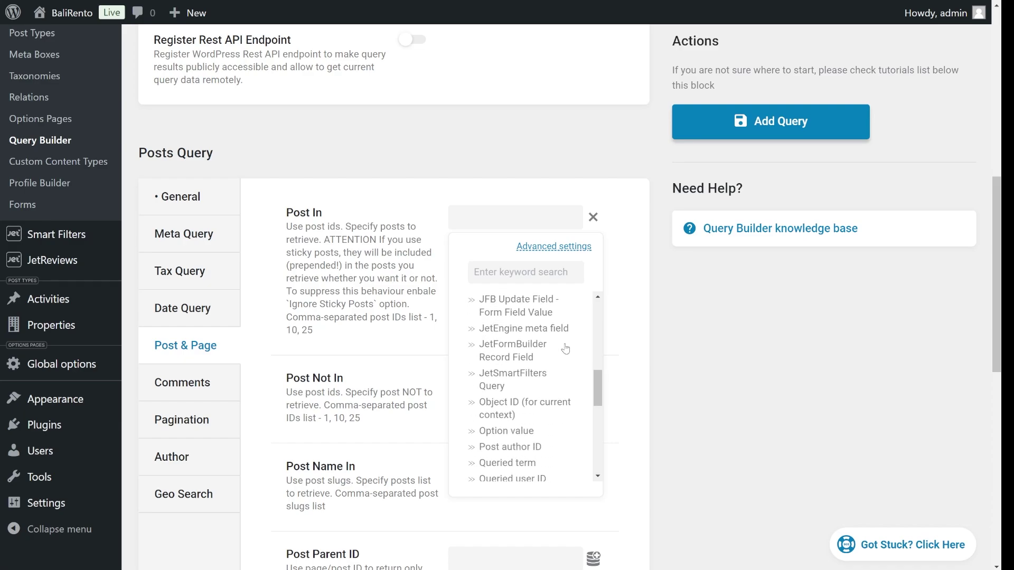
scroll(565, 348, "down", 1)
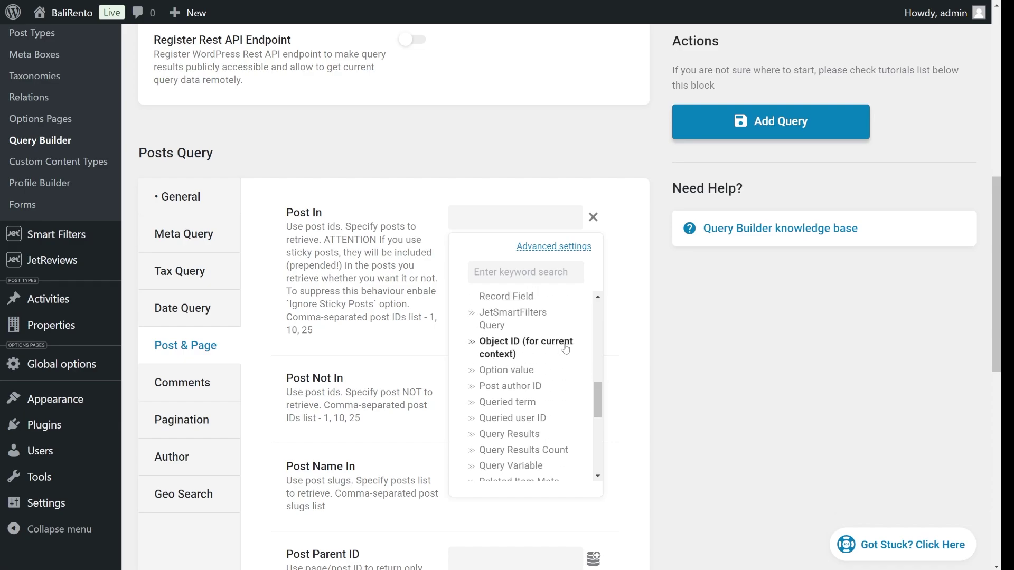
scroll(565, 348, "down", 2)
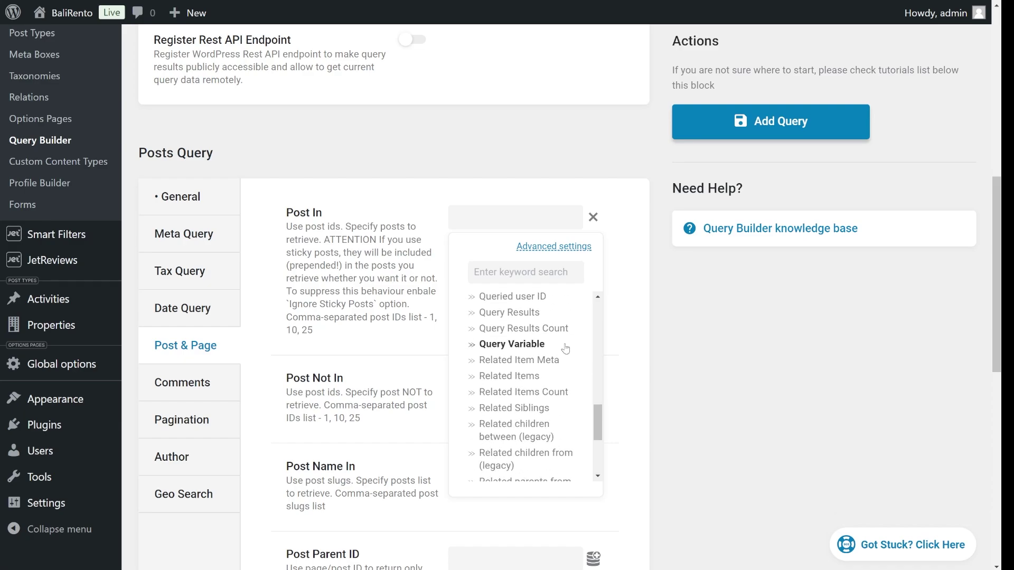
left_click(517, 376)
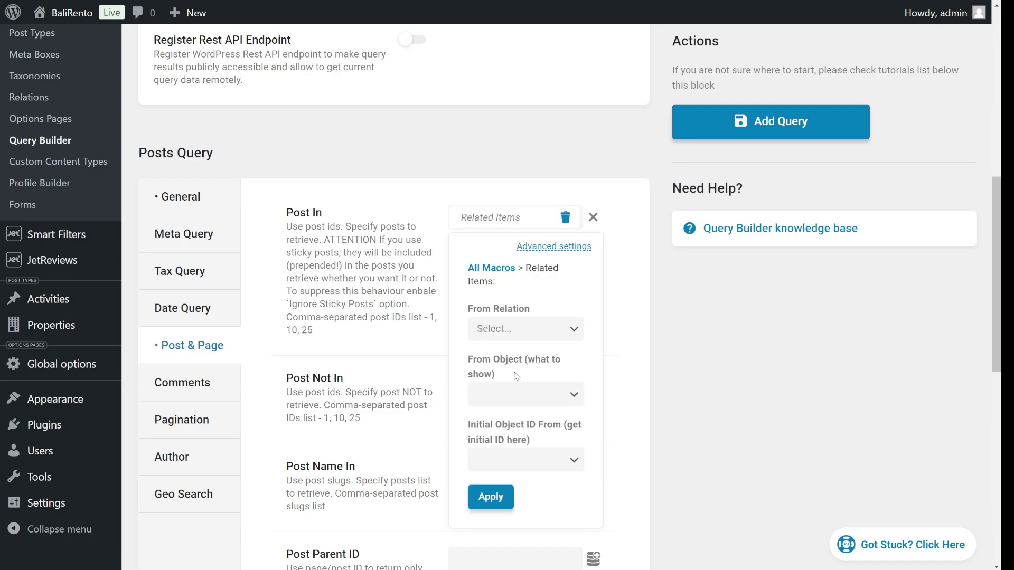
Step: Set the macro to Properties to Activities, Child Object, with Initial ID From JFB Update Field
left_click(519, 337)
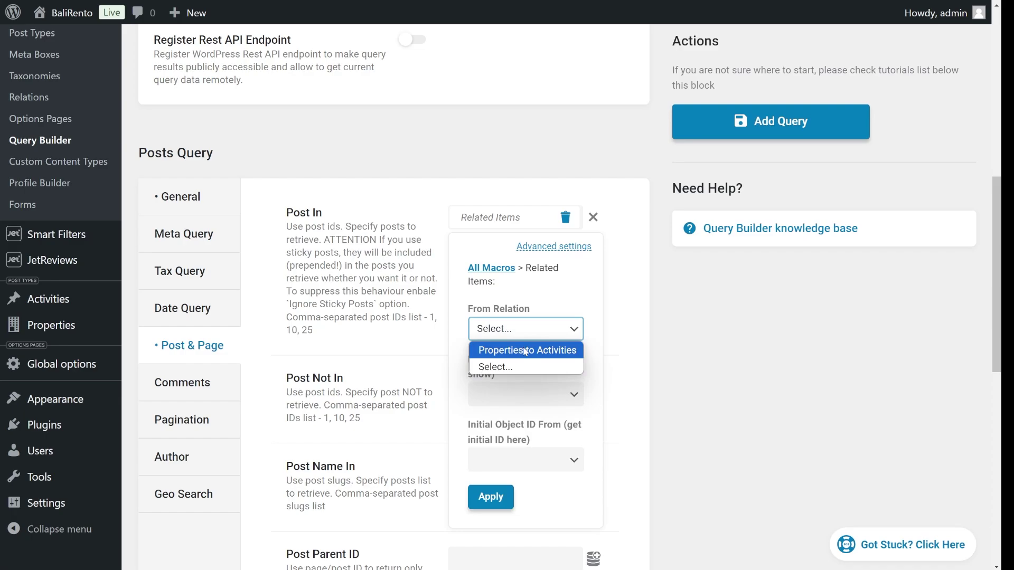
left_click(525, 351)
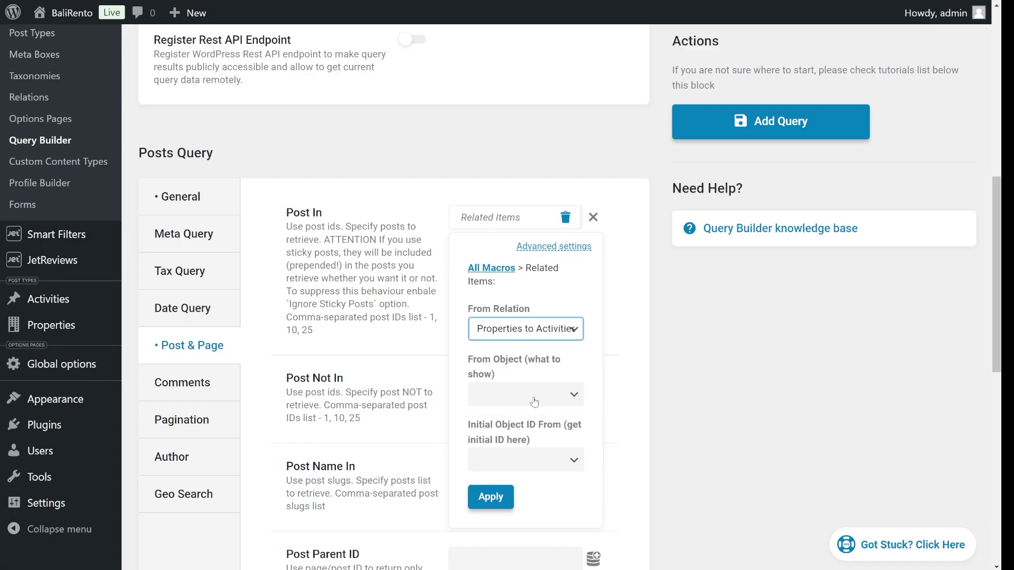
left_click(534, 402)
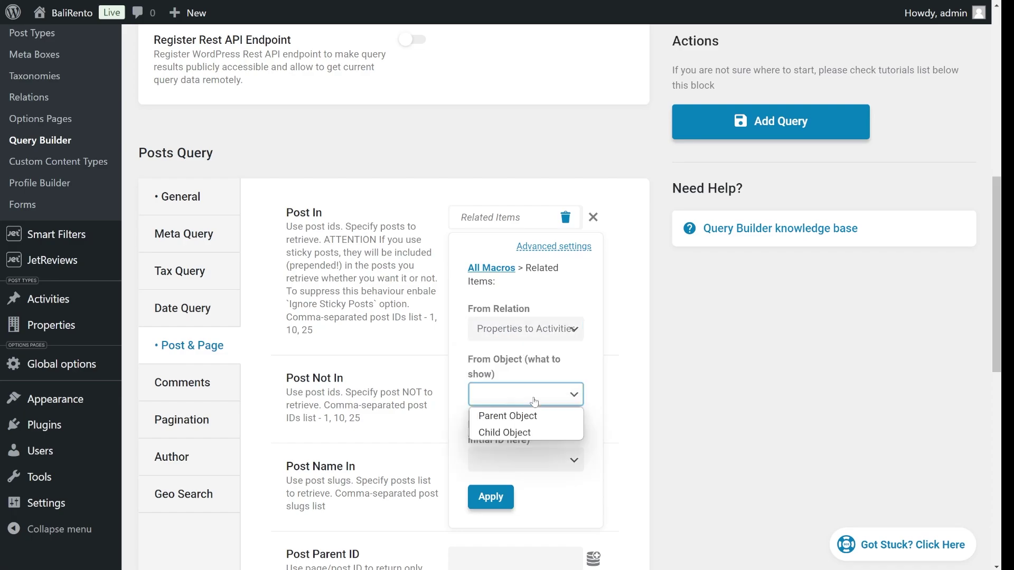
left_click(533, 430)
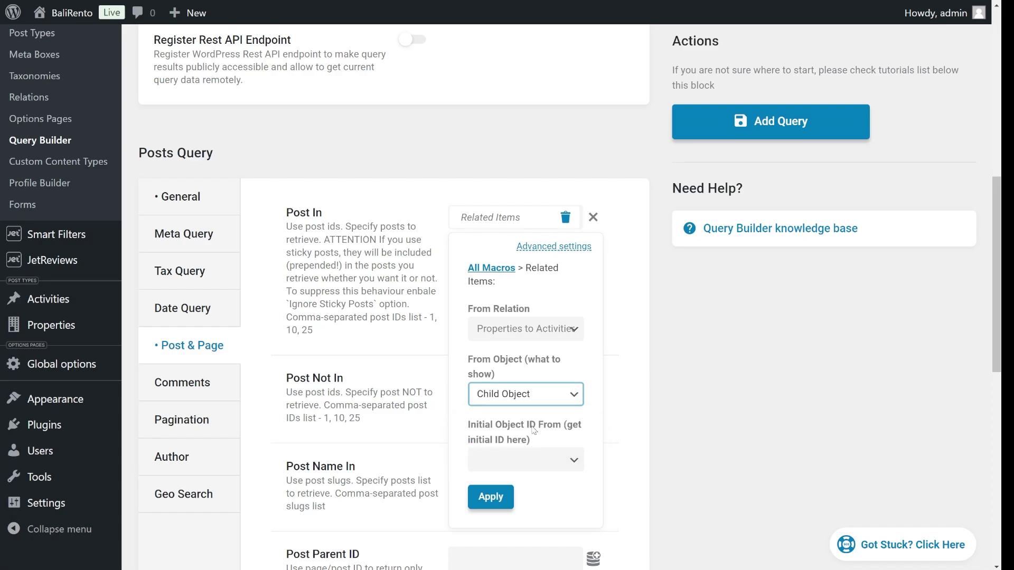
left_click(540, 463)
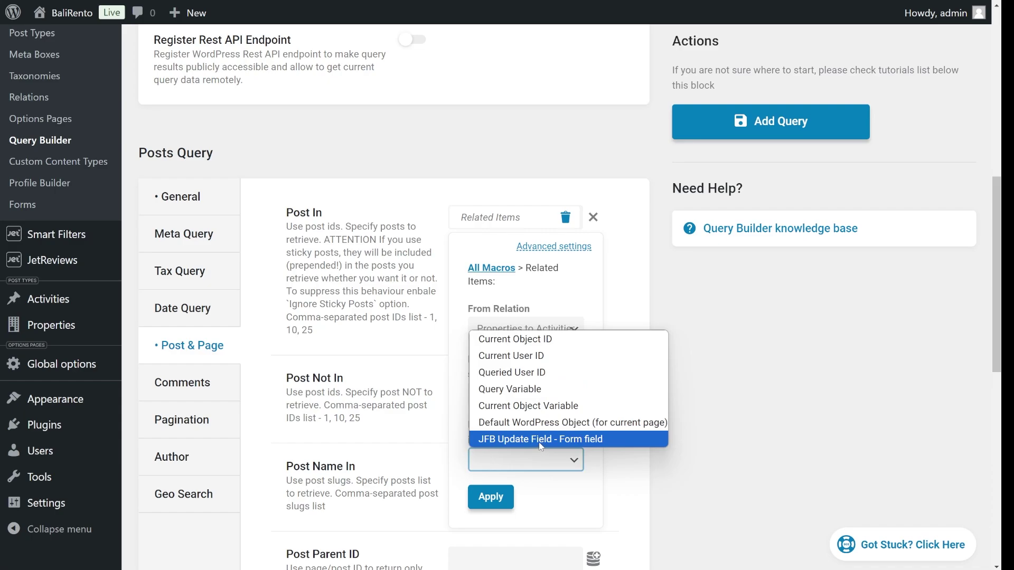
left_click(540, 440)
scroll(540, 430, "down", 3)
left_click(519, 326)
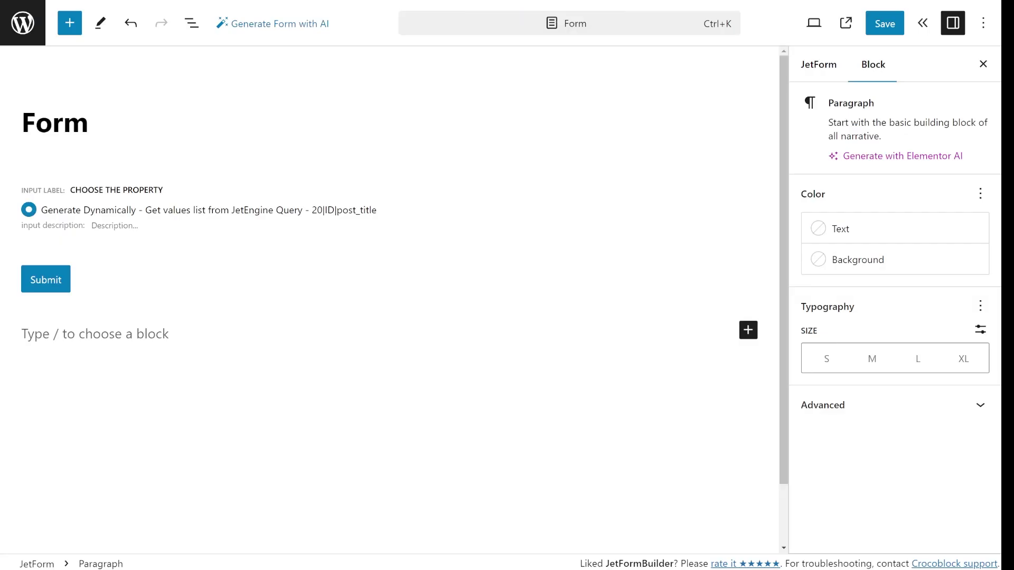
Step: Copy choose_the_property from the form's radio field and apply it as the macro's Variable Name
left_click(230, 216)
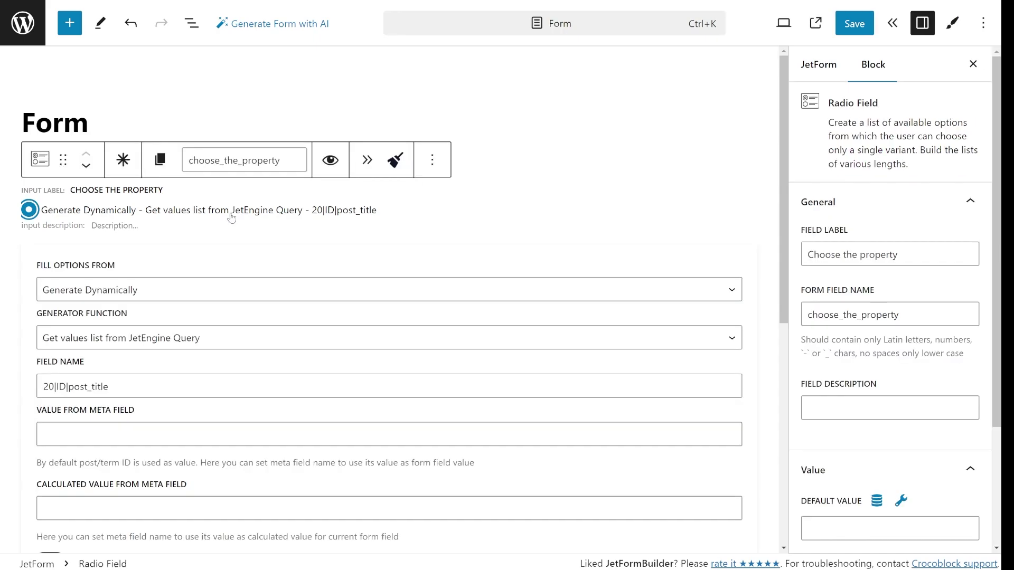
left_click_drag(906, 320, 804, 315)
key("ctrl+c")
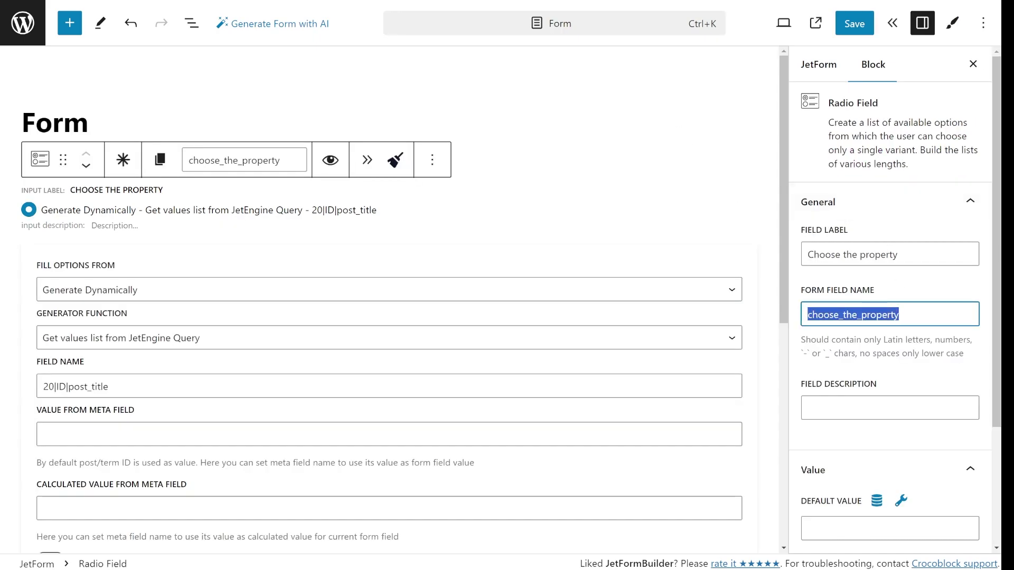
key("alt+Tab")
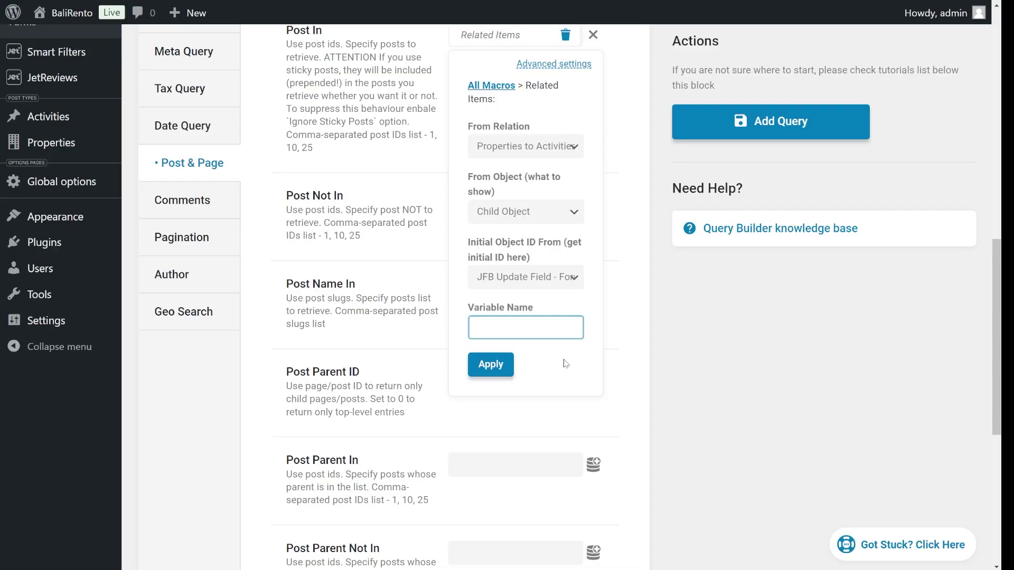
key("ctrl+v")
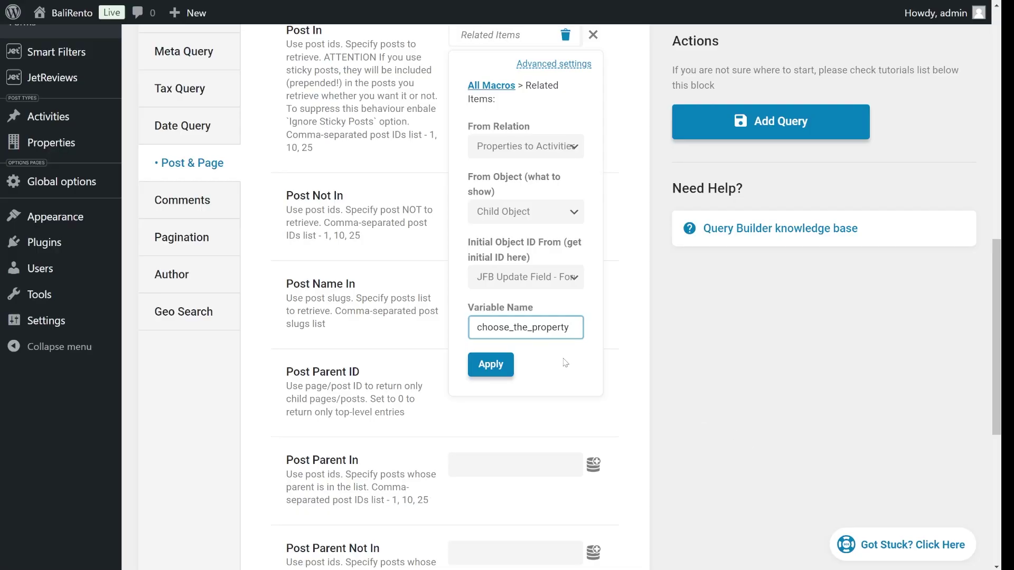
left_click(491, 364)
Step: In the macro's Advanced settings, enter the fallback text Choose the property
scroll(528, 377, "up", 5)
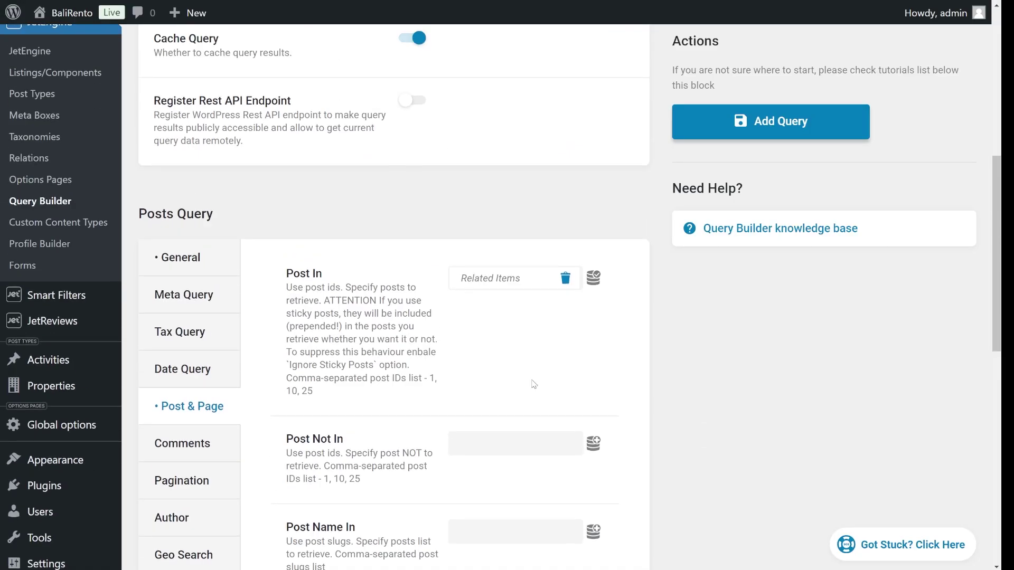
left_click(513, 278)
left_click(549, 306)
left_click(511, 405)
type("Choo")
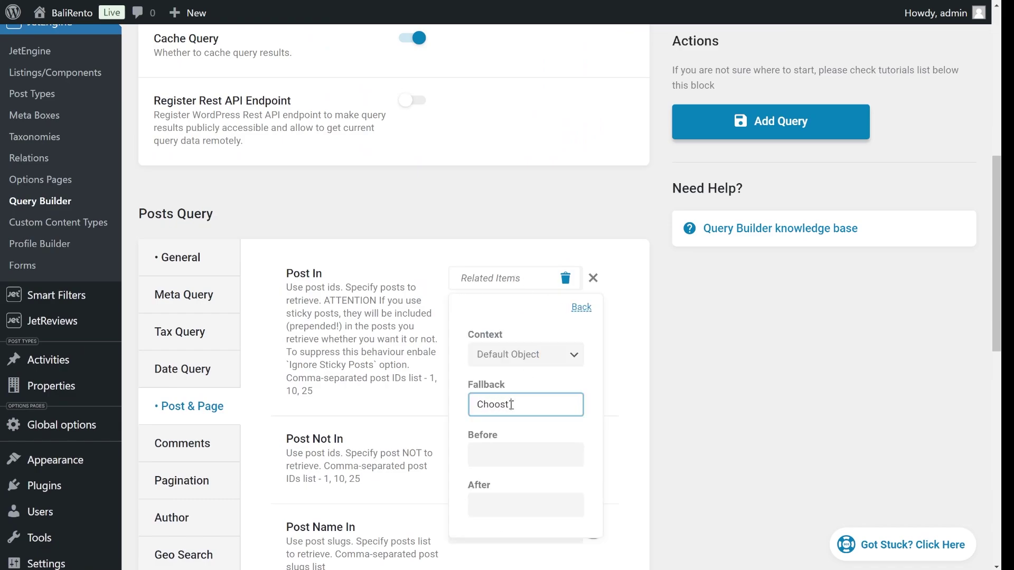
type("se the property")
Step: Save the Activities query and insert a new Radio Field into the form
left_click(803, 118)
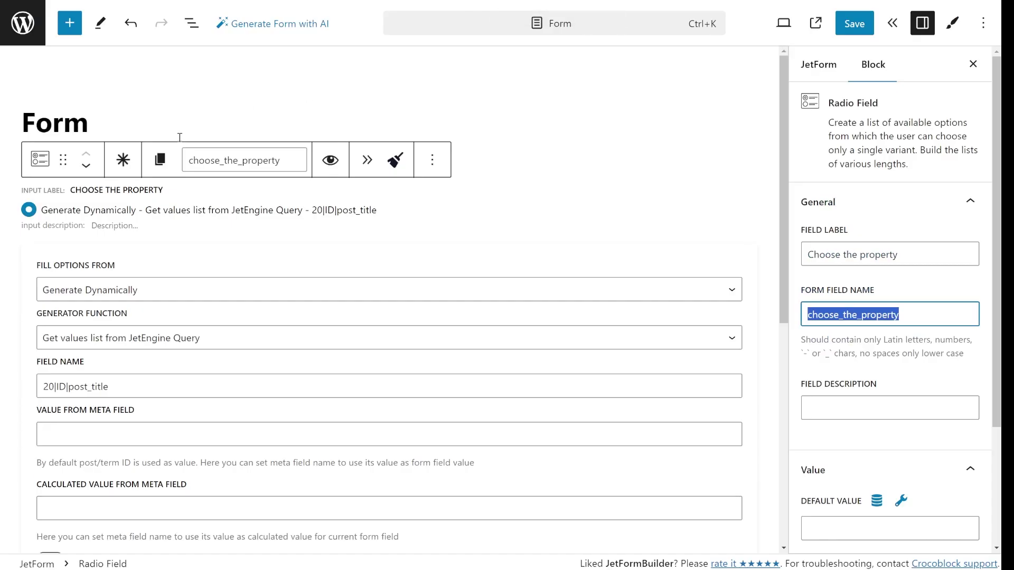
left_click(191, 216)
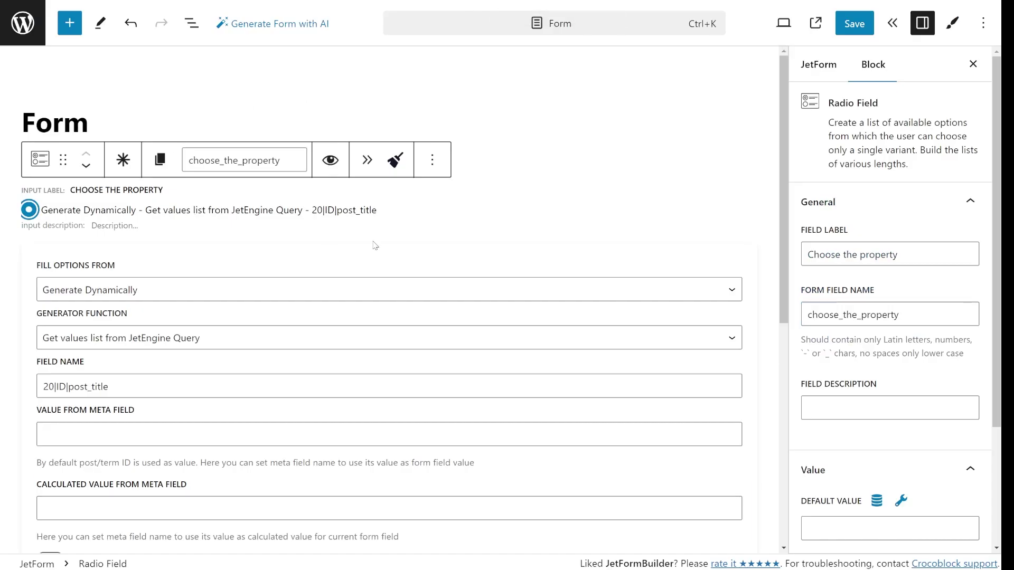
scroll(424, 215, "down", 5)
left_click(390, 359)
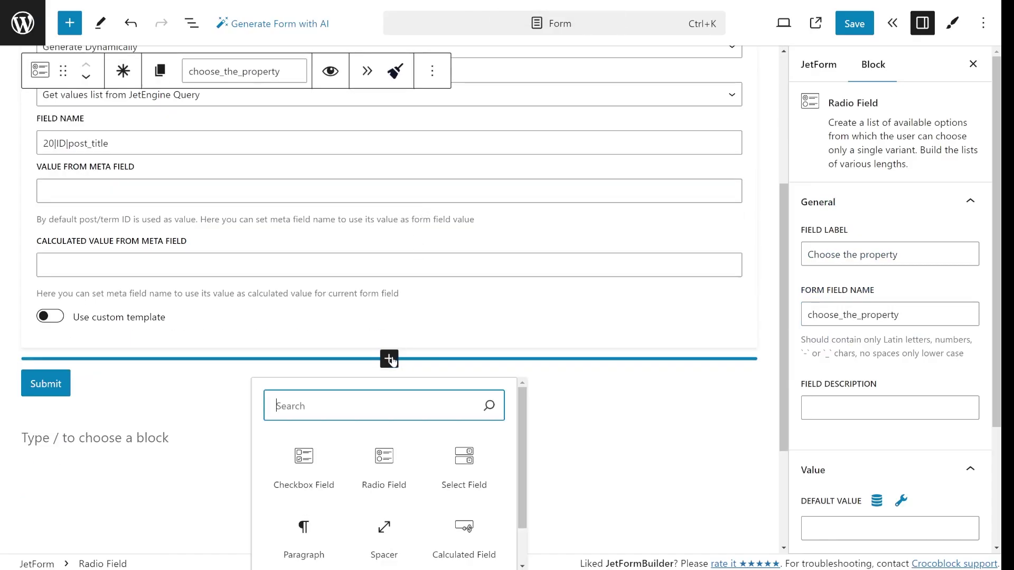
left_click(350, 465)
Step: Generate the radio options dynamically from JetEngine Query with field name 24|ID|post_title
left_click(109, 368)
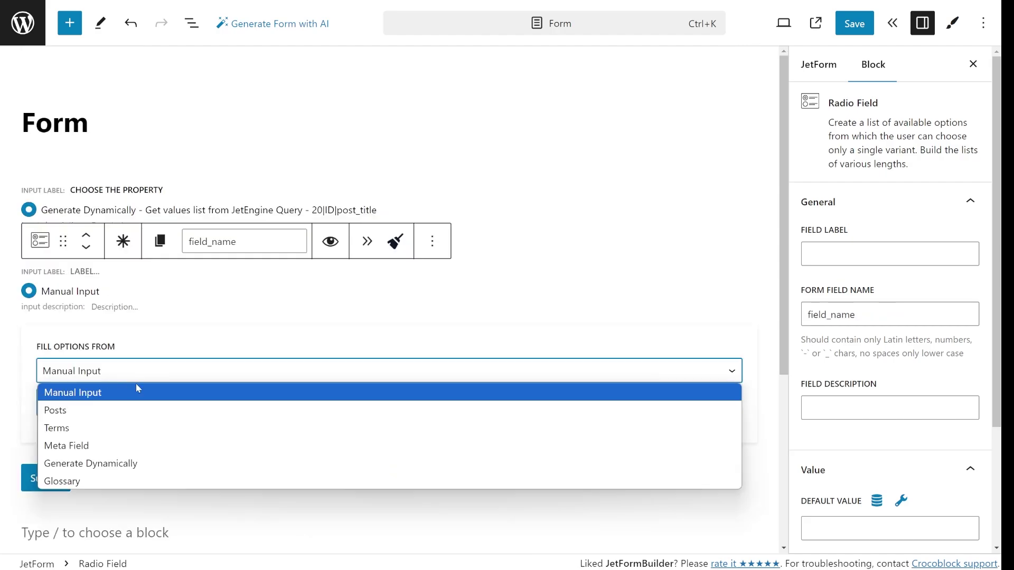
left_click(176, 464)
scroll(102, 246, "down", 3)
left_click(102, 237)
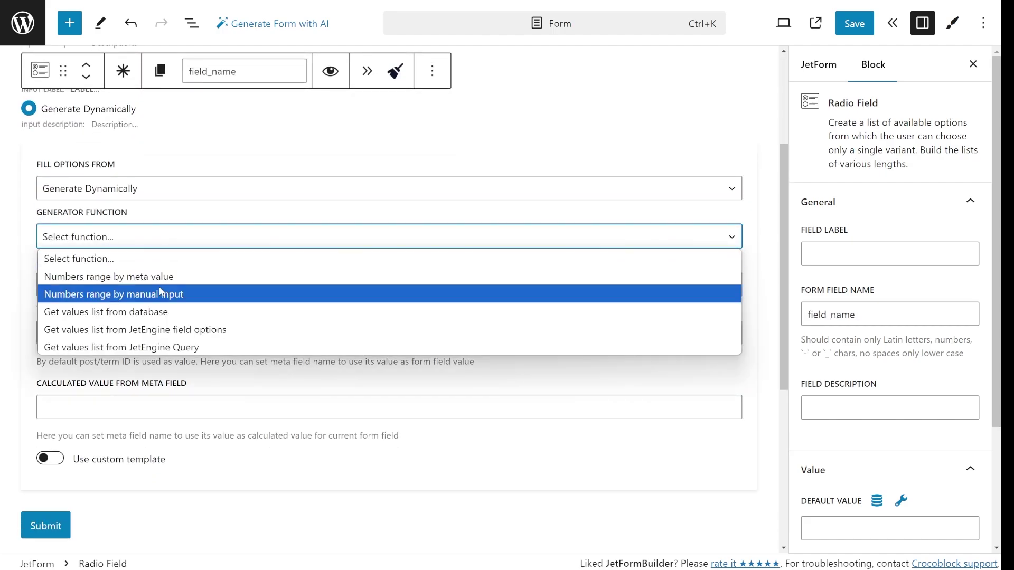
left_click(181, 347)
left_click(192, 281)
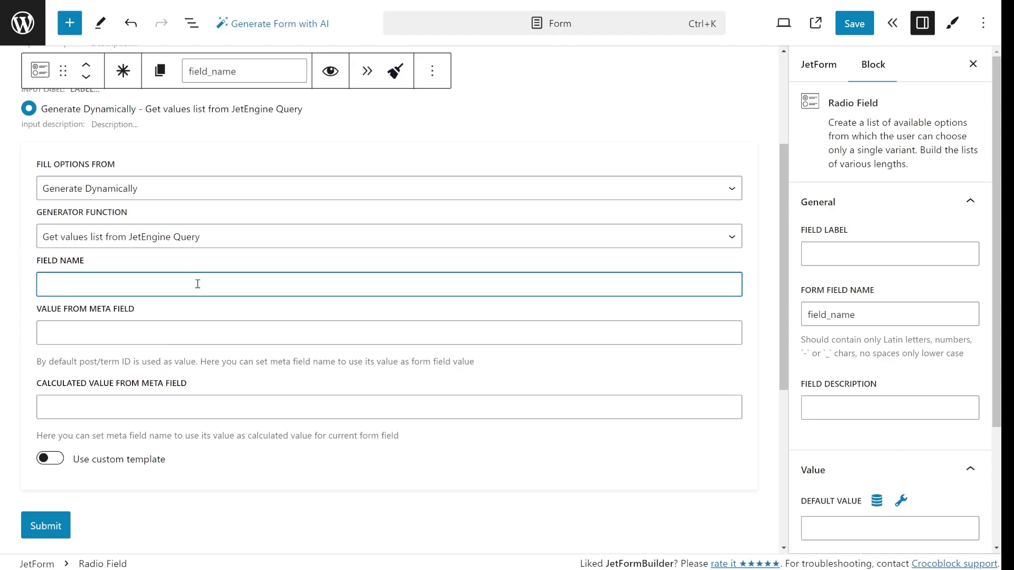
type("24")
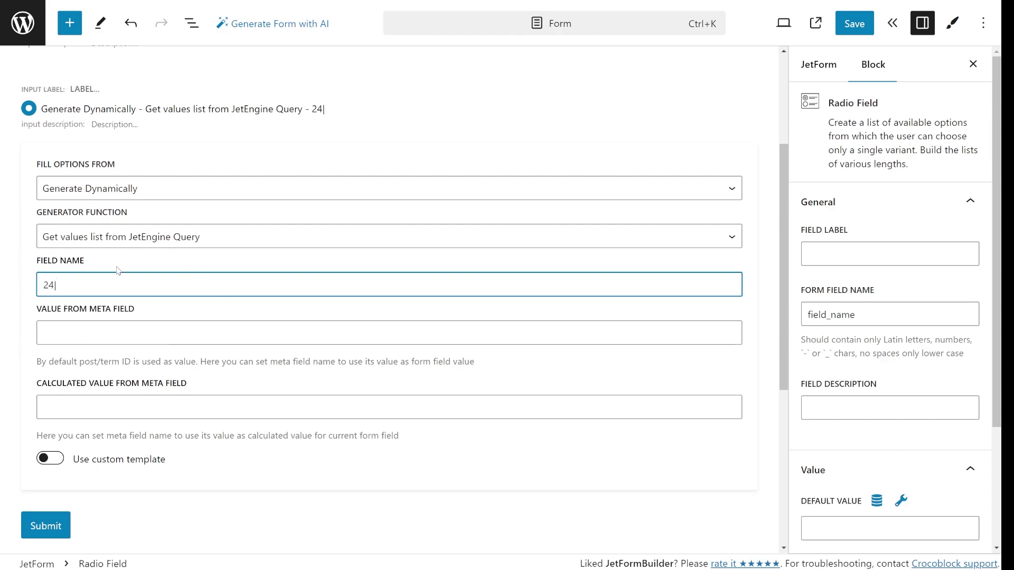
type("|ID")
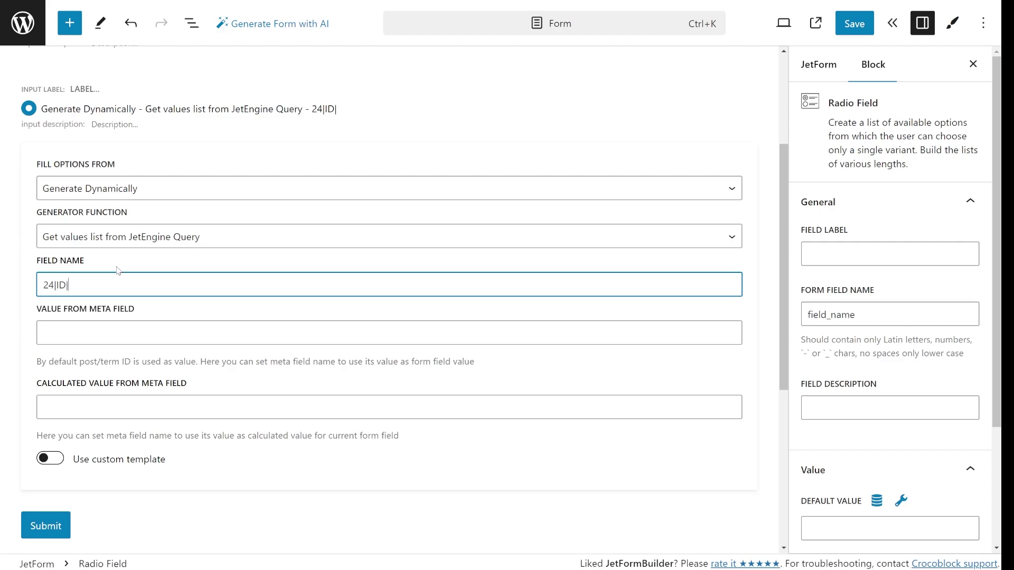
type("|post_title")
scroll(109, 148, "up", 1)
left_click(96, 148)
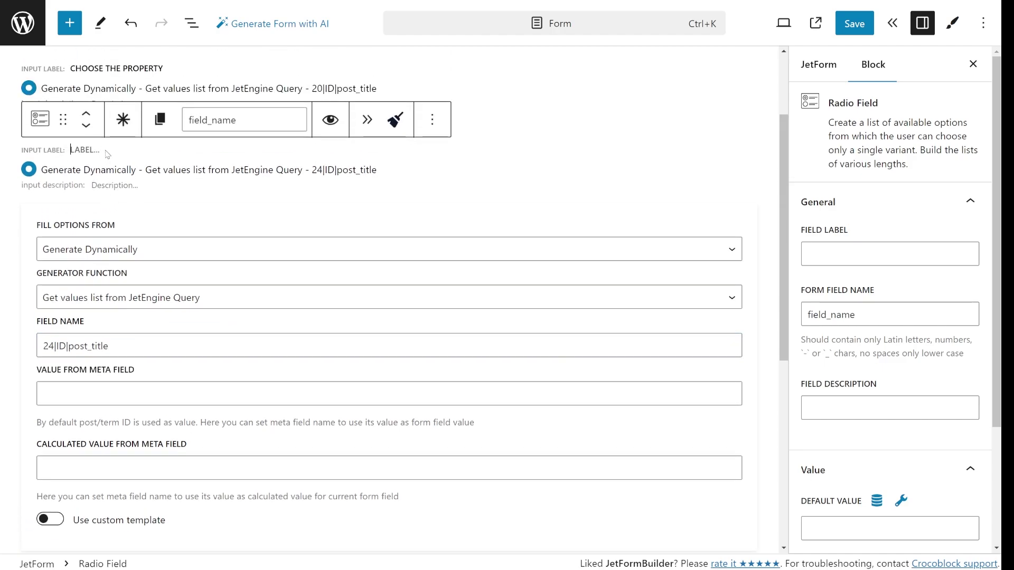
Step: Label the field Choose the activity and give it the name choose_the_activity
left_click(43, 347)
left_click_drag(43, 347, 141, 347)
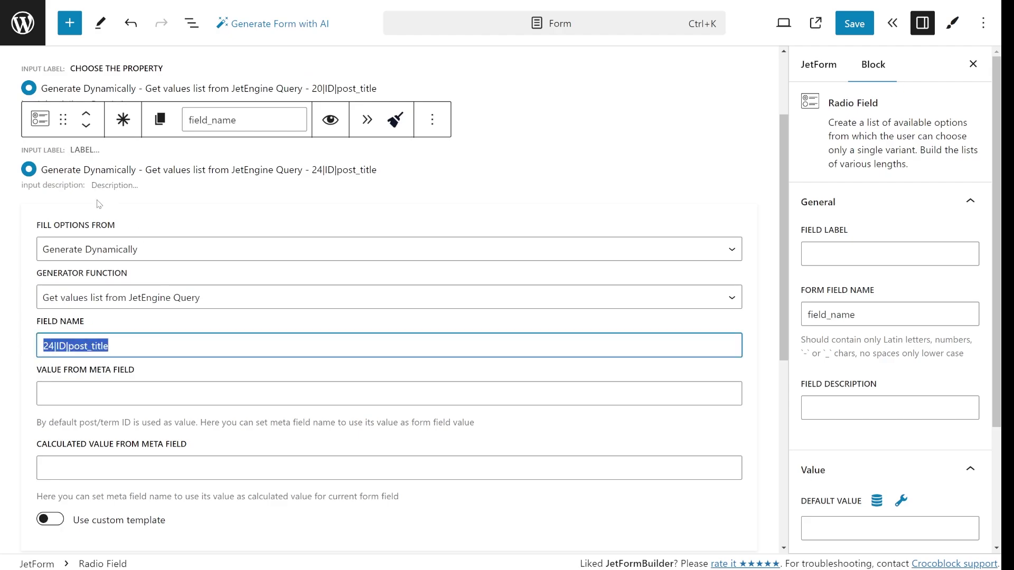
left_click(94, 151)
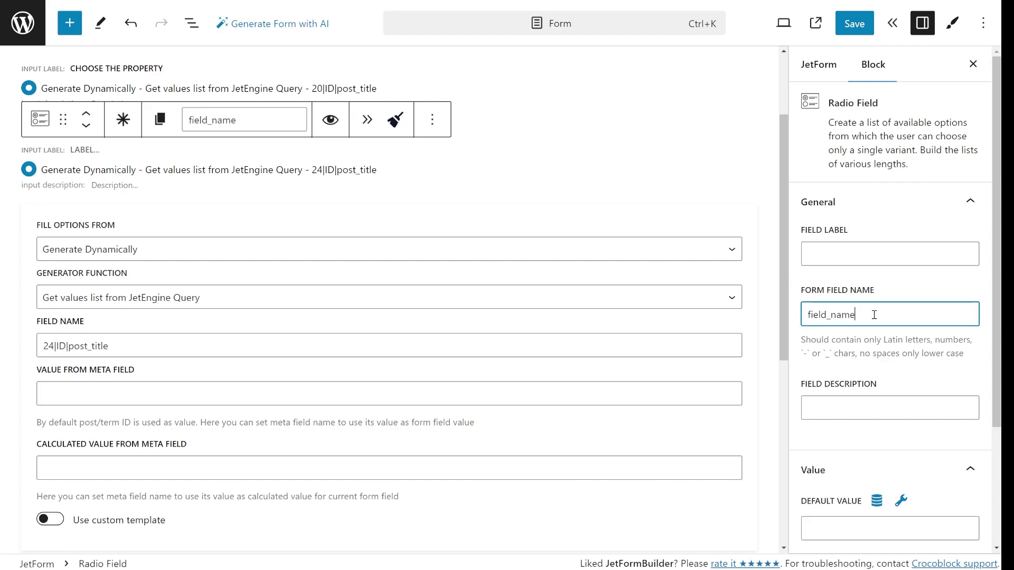
left_click_drag(873, 314, 777, 322)
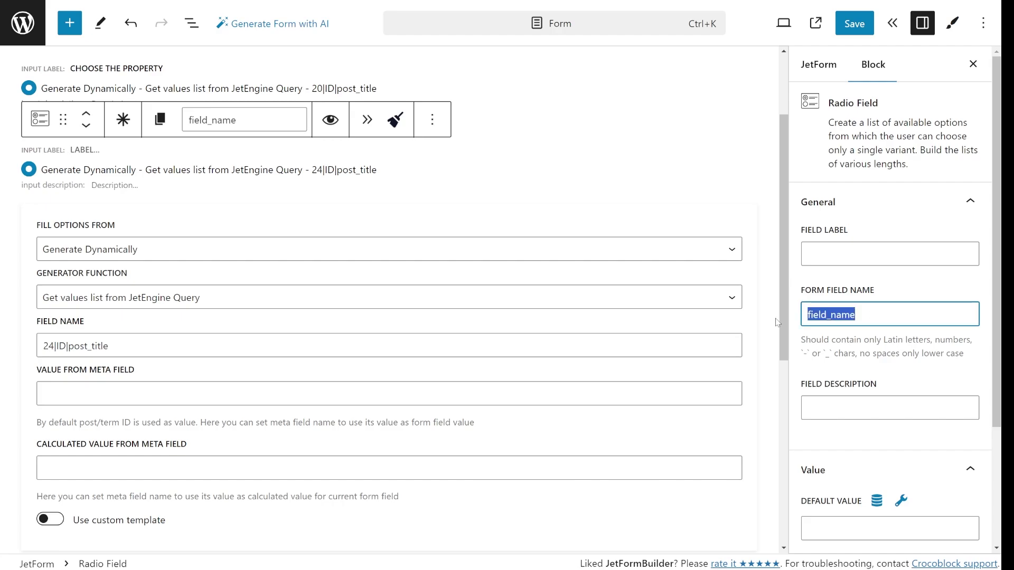
key("BackSpace")
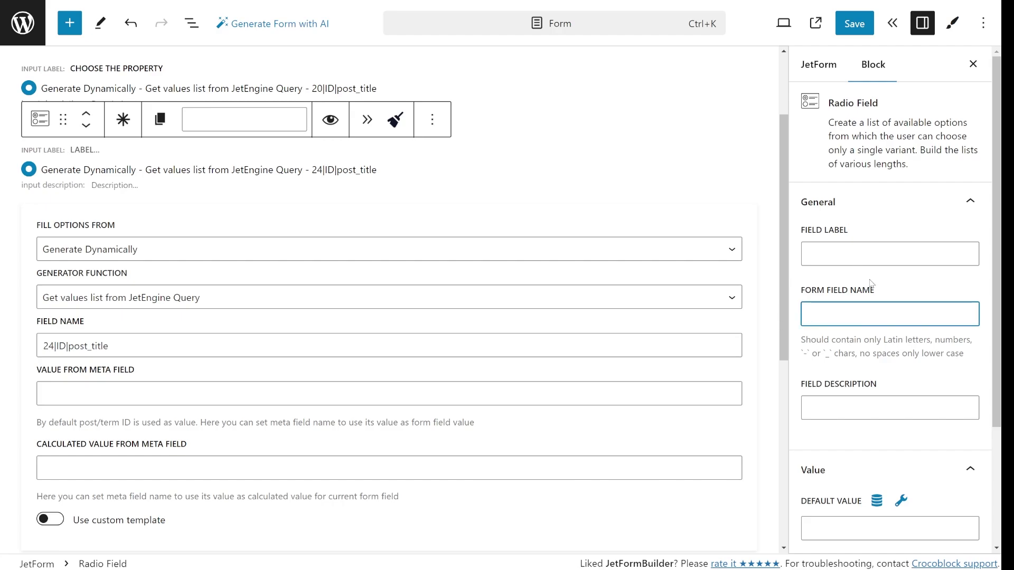
left_click(860, 257)
type("Choos")
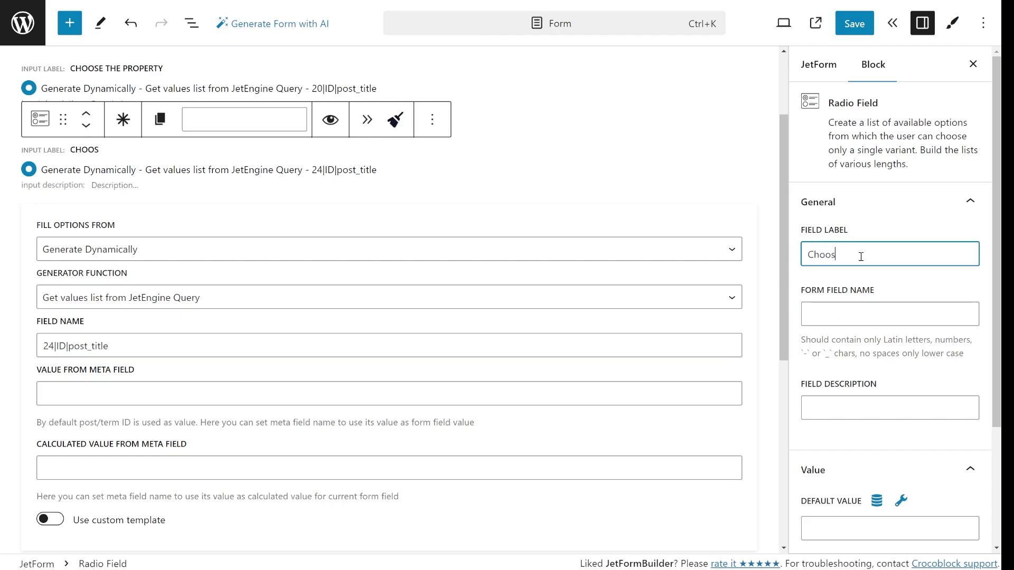
type("e the activity")
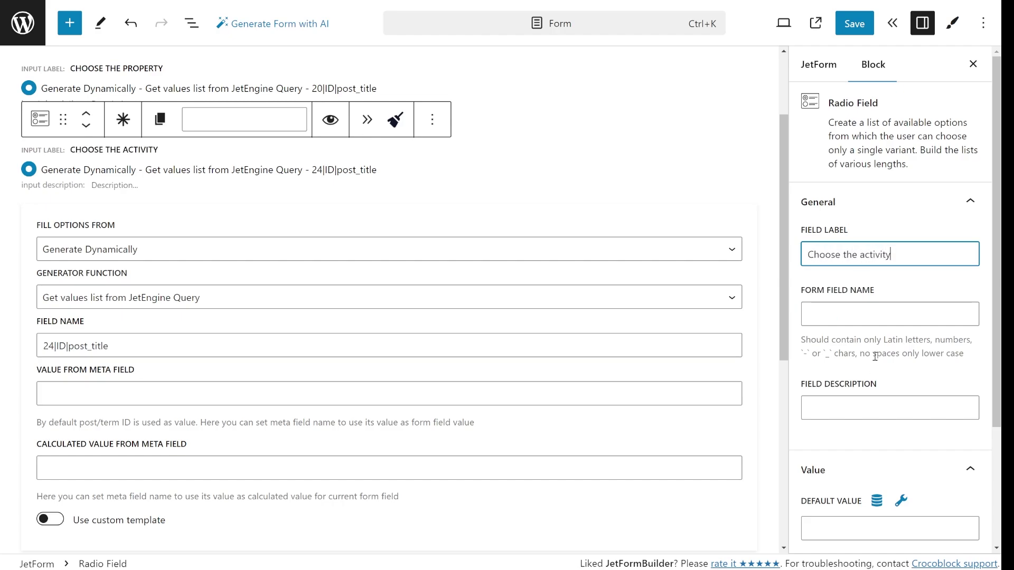
left_click(864, 312)
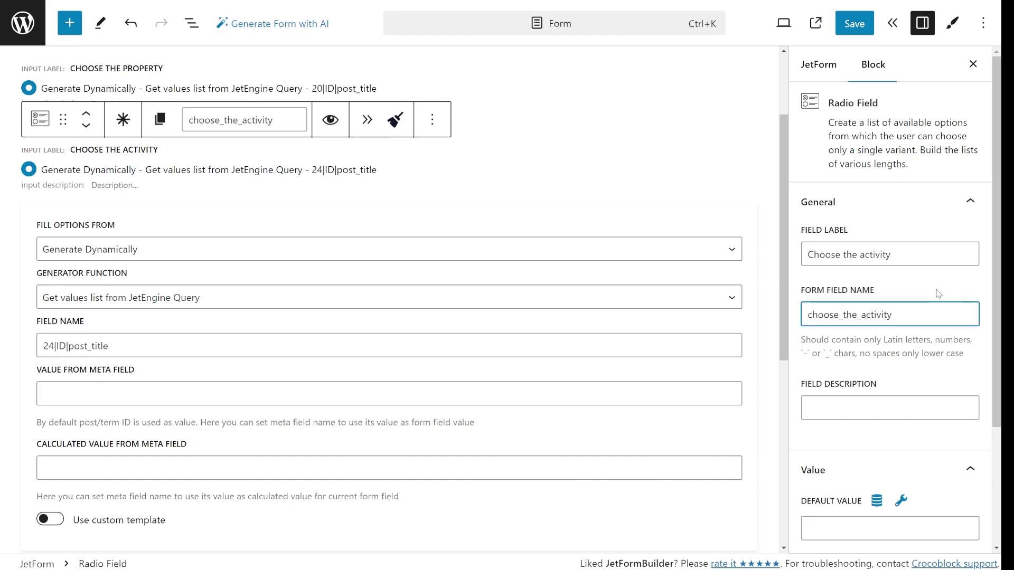
scroll(948, 305, "down", 2)
scroll(948, 305, "down", 1)
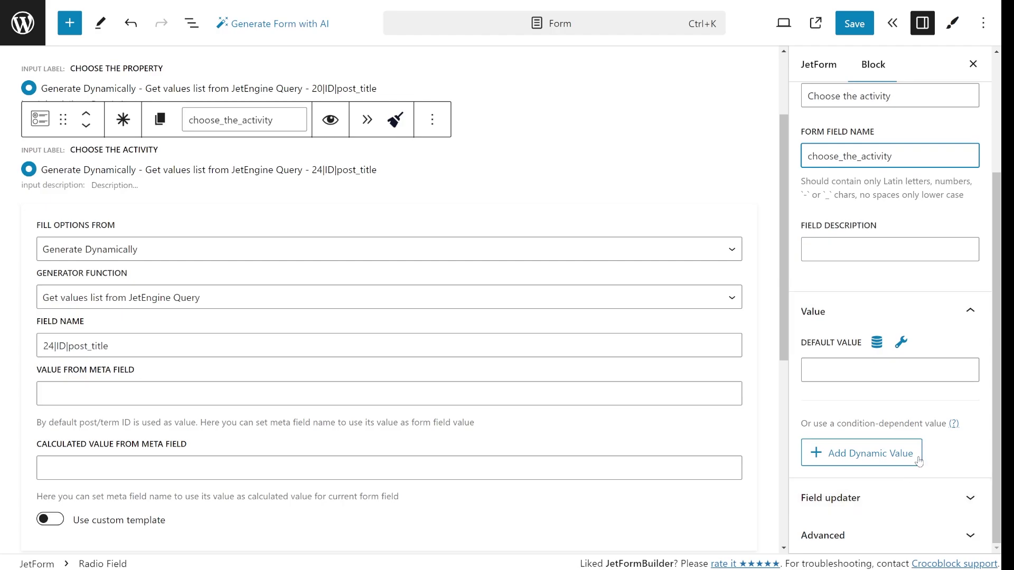
Step: Enable the options updater in Field updater for the Choose the activity field
left_click(915, 497)
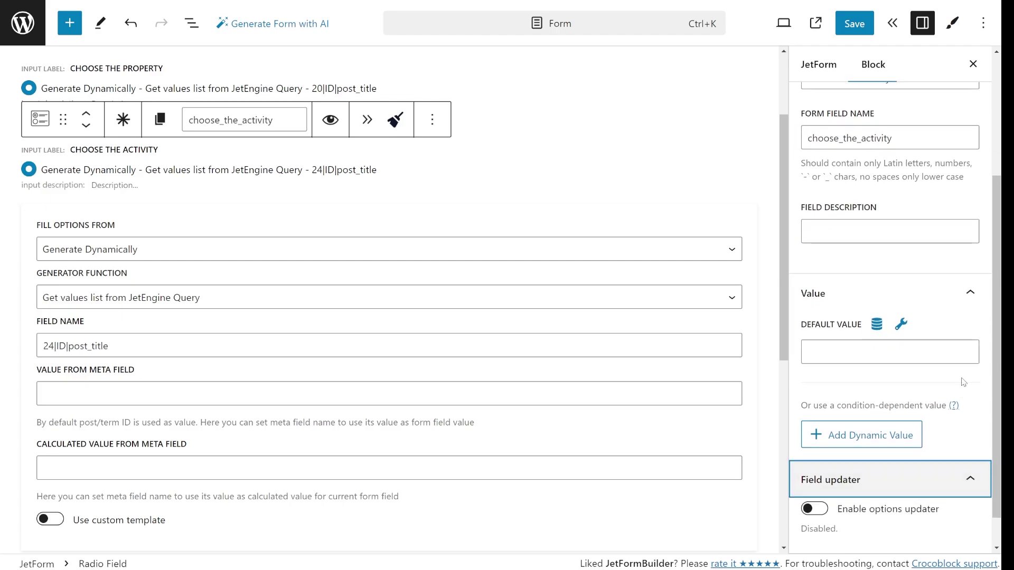
scroll(961, 332, "down", 1)
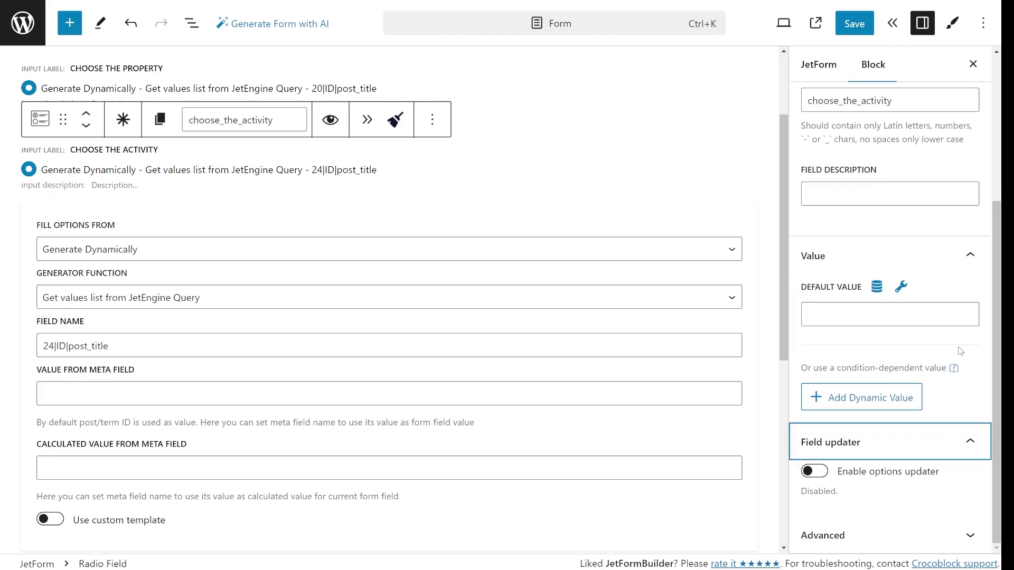
left_click(819, 471)
scroll(881, 243, "down", 5)
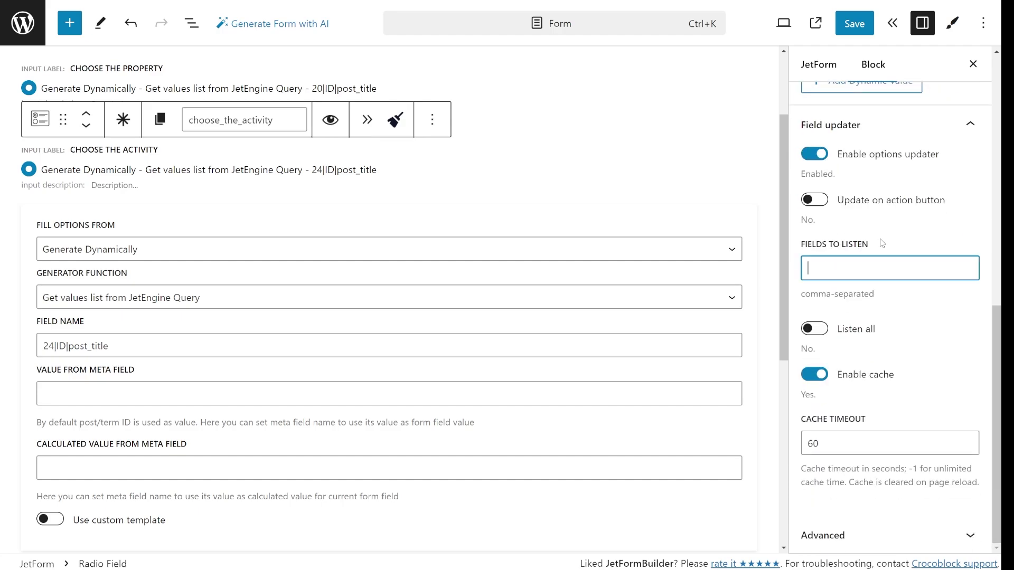
mouse_move(882, 243)
left_mouse_down()
mouse_move(791, 249)
mouse_move(866, 250)
left_mouse_up()
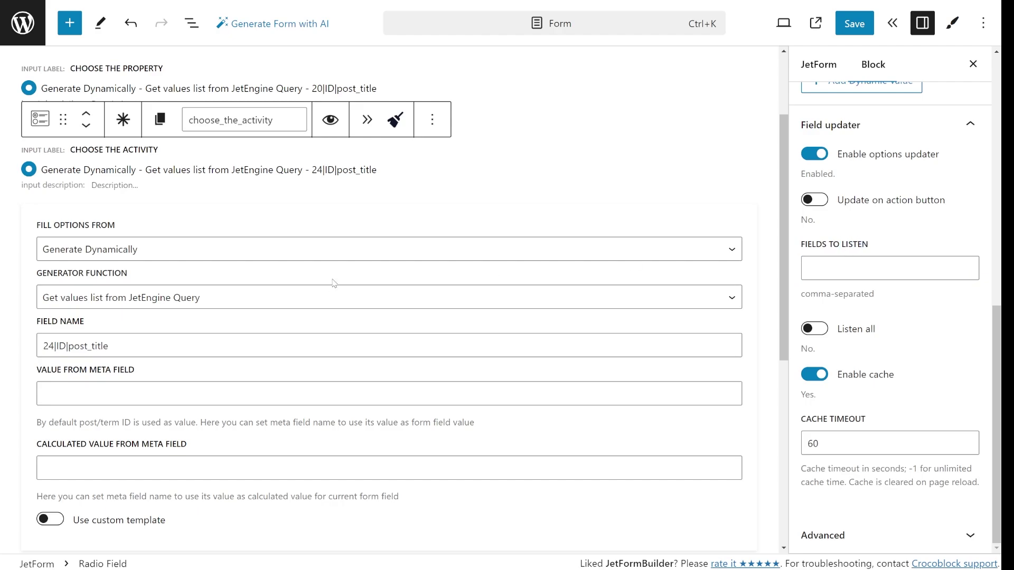
Step: Copy choose_the_property's name into the activity field's Fields to Listen and save the form
left_click(348, 93)
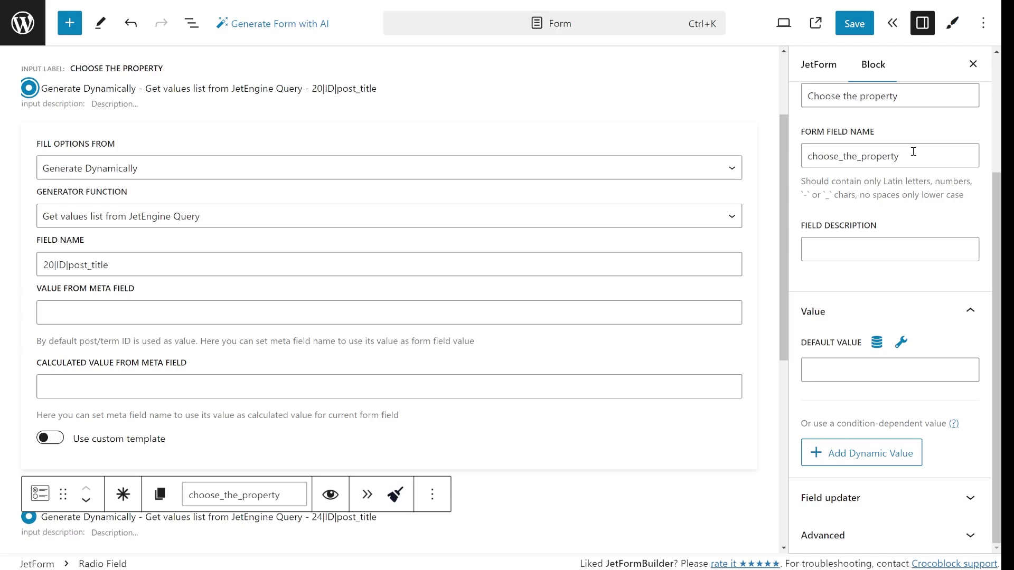
left_click_drag(913, 151, 801, 156)
key("ctrl+c")
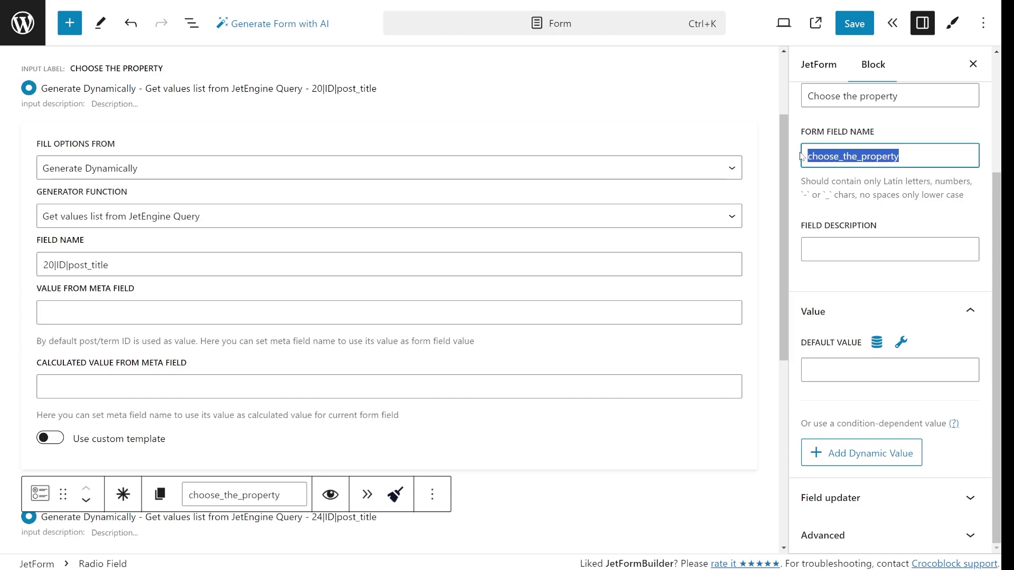
scroll(500, 276, "down", 3)
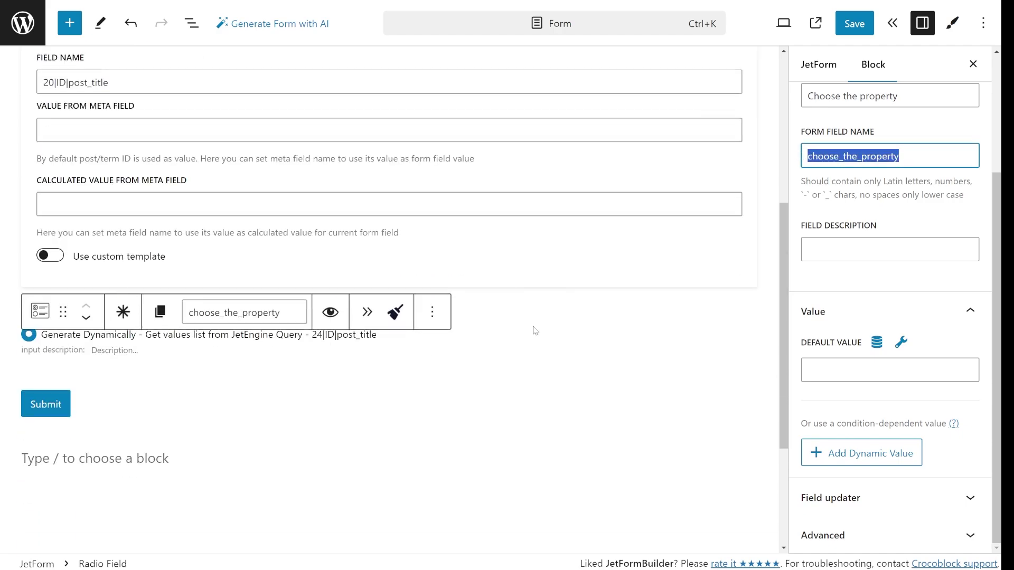
left_click(364, 344)
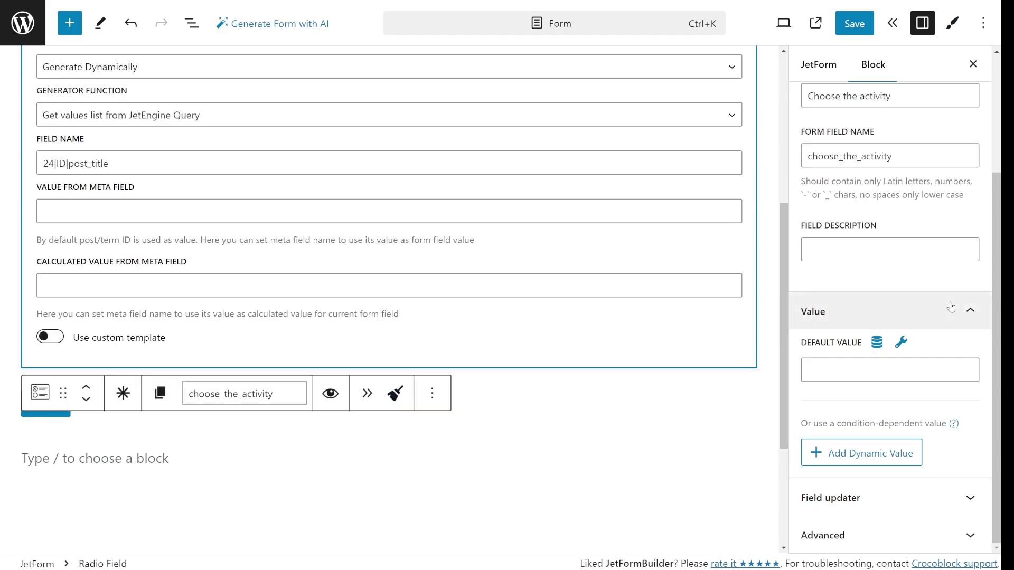
left_click(901, 497)
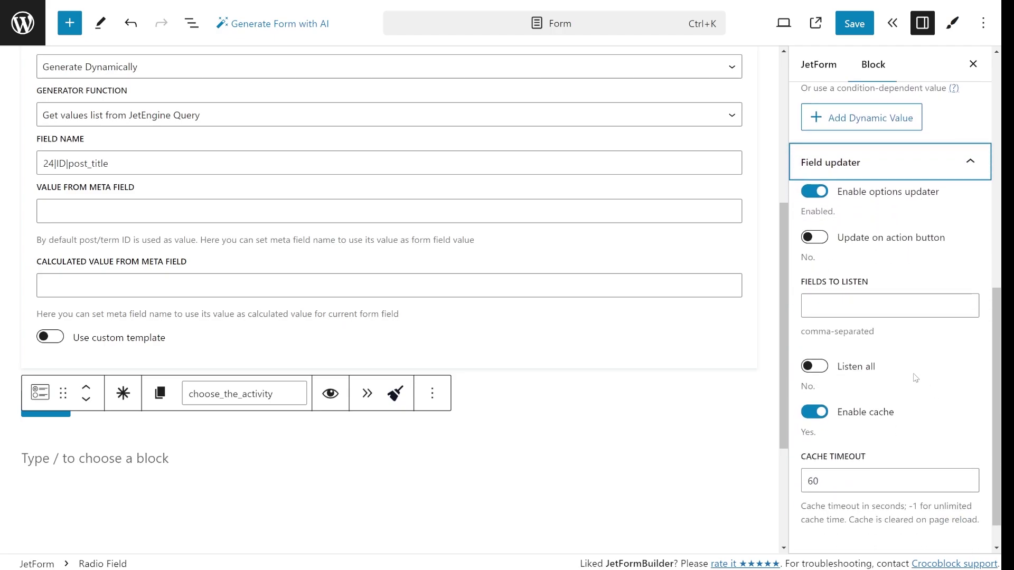
left_click(847, 297)
key("ctrl+v")
left_click(863, 24)
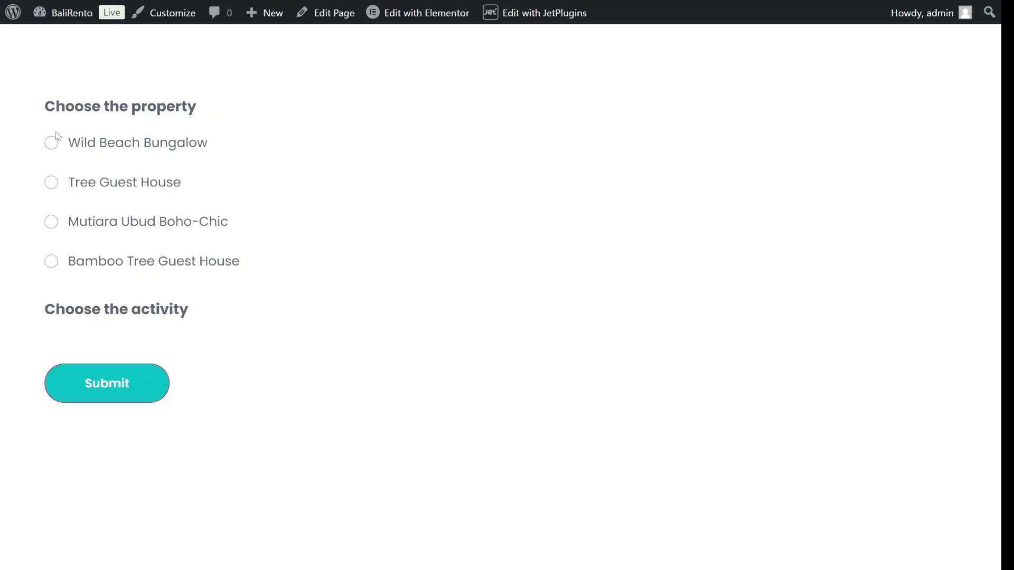
Step: Try Wild Beach Bungalow, Tree Guest House, then Mutiara Ubud Boho-Chic, choosing Boho Party, then Ubud Sunset
left_click(51, 143)
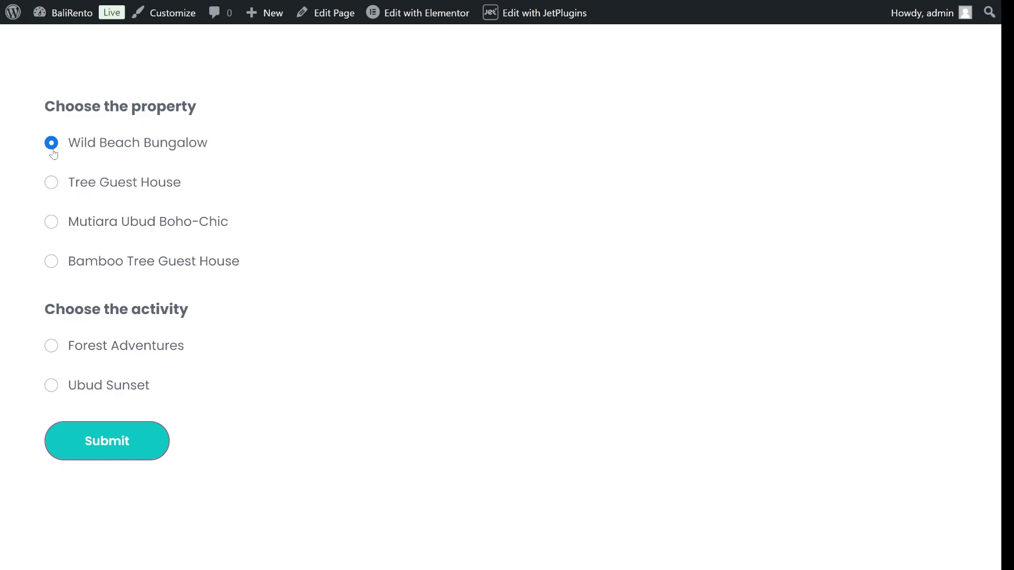
left_click(50, 192)
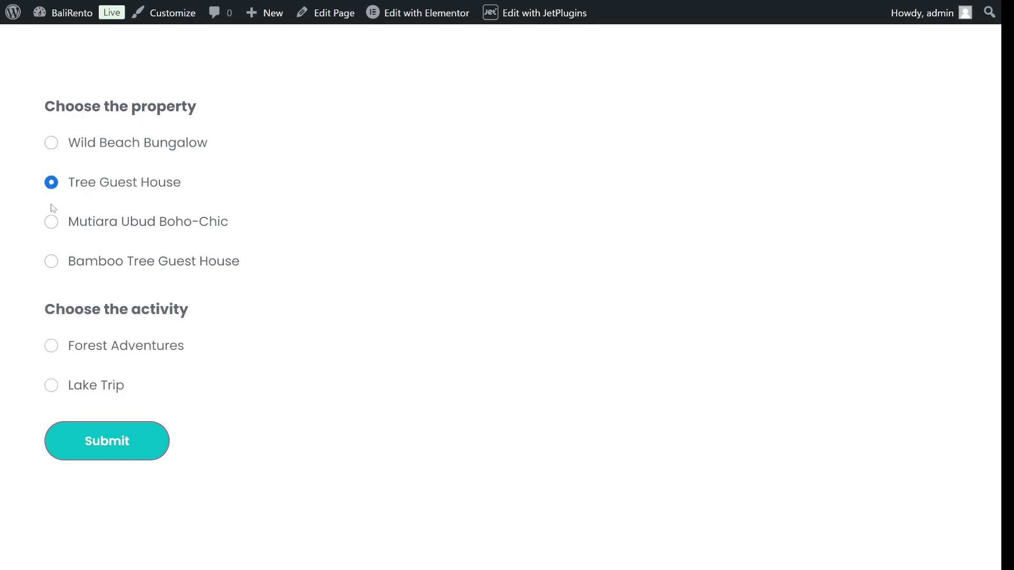
left_click(50, 226)
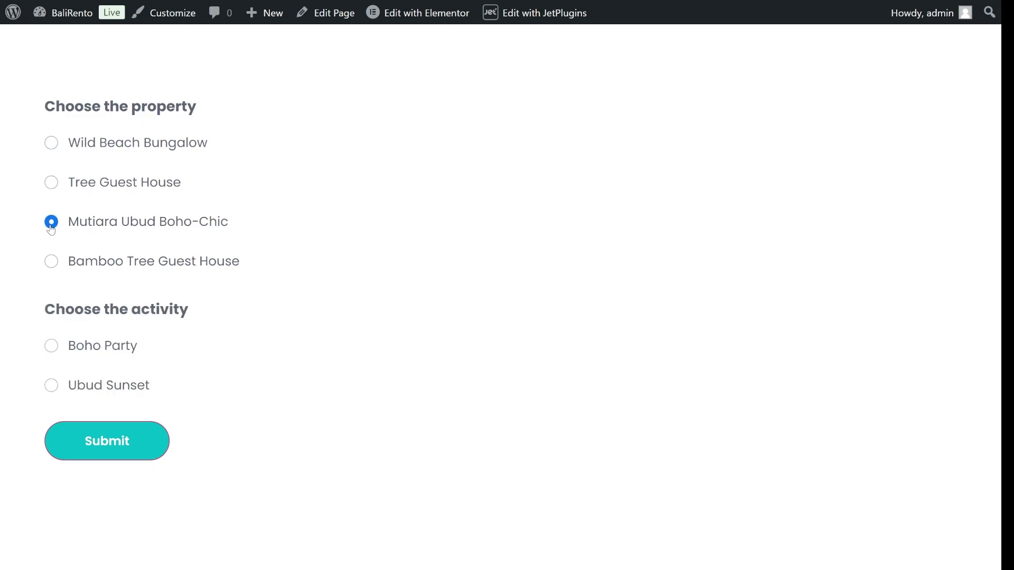
left_click(53, 350)
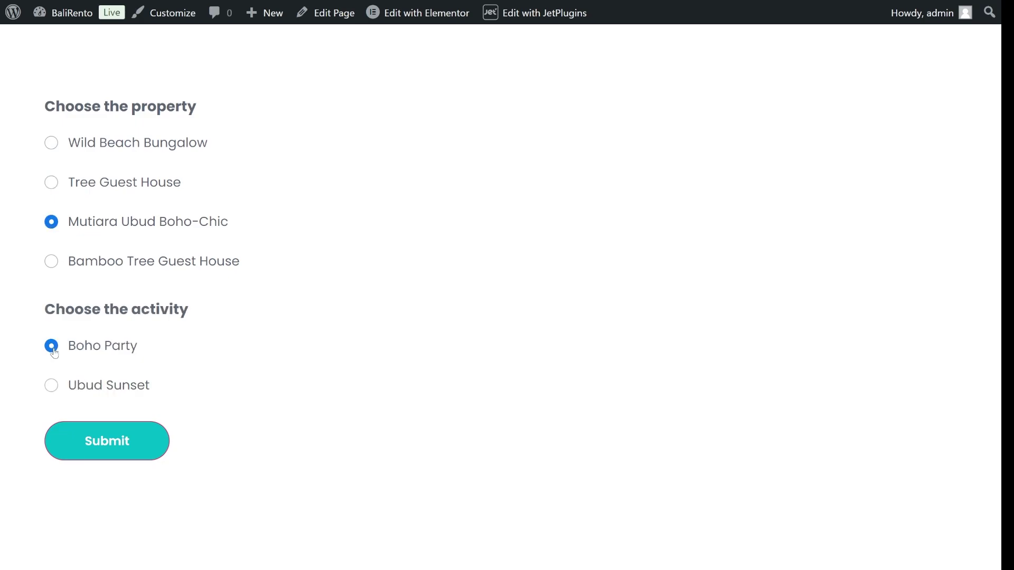
left_click(50, 390)
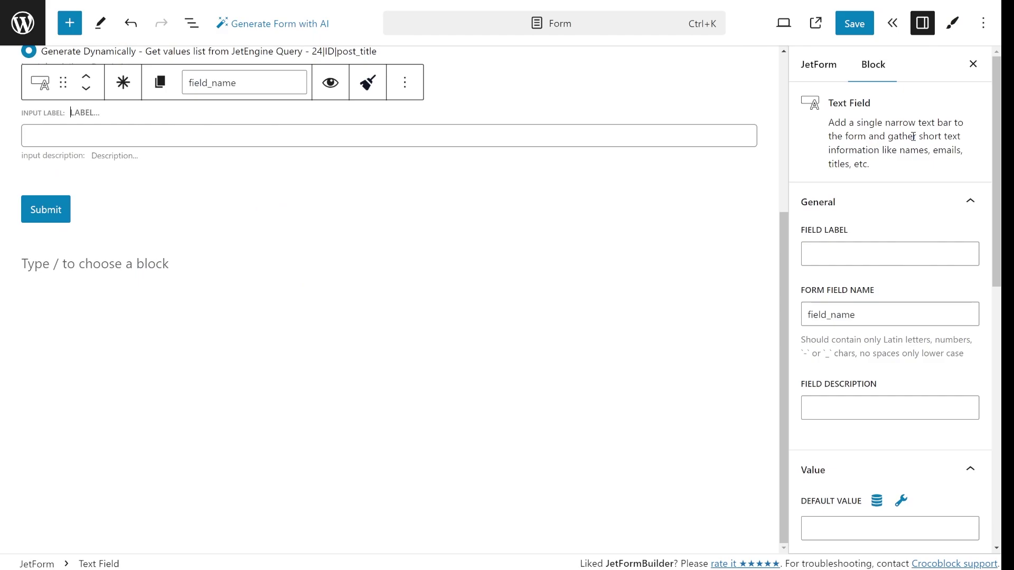
Step: Label the new field 'Text field', name it text_field, and enable its value updater
type("Text field")
left_click(861, 318)
left_click(401, 139)
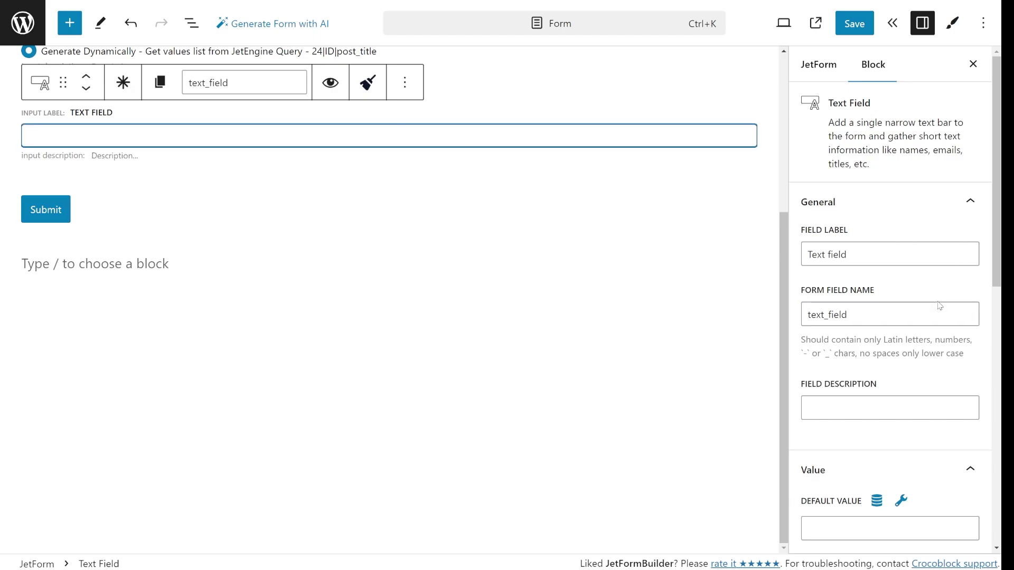
scroll(940, 312, "down", 10)
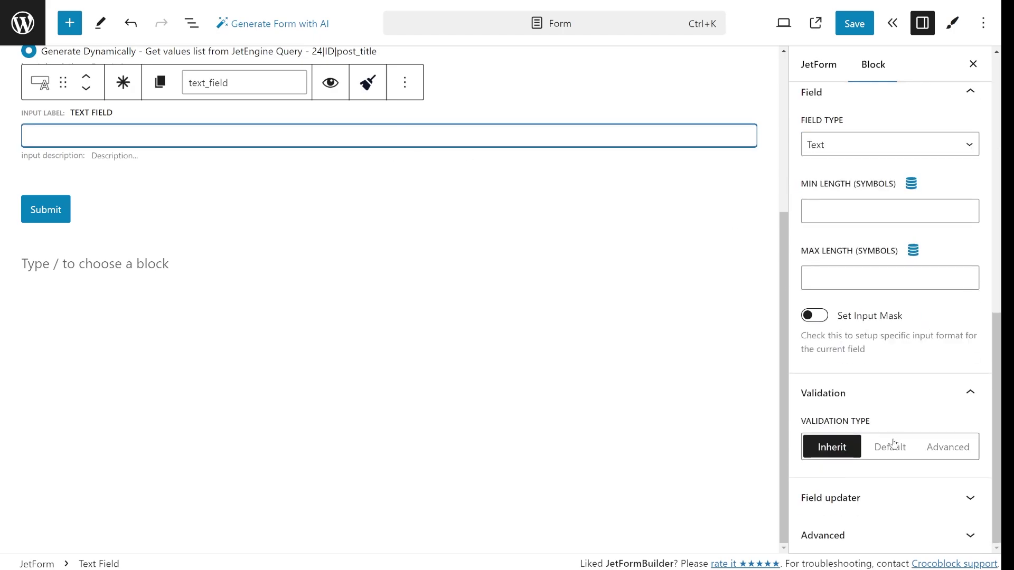
left_click(889, 495)
scroll(897, 407, "down", 1)
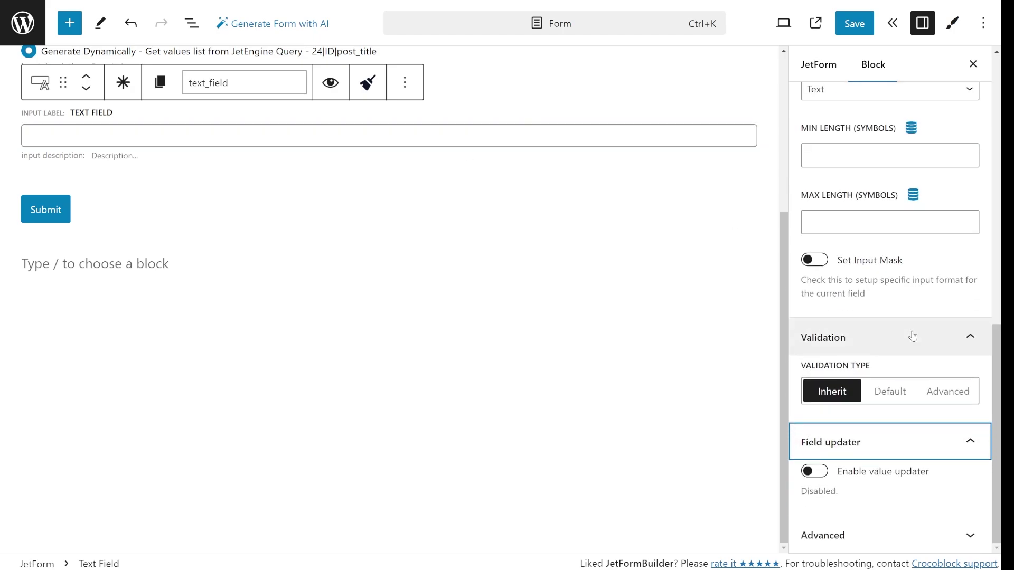
left_click(820, 472)
scroll(918, 371, "down", 8)
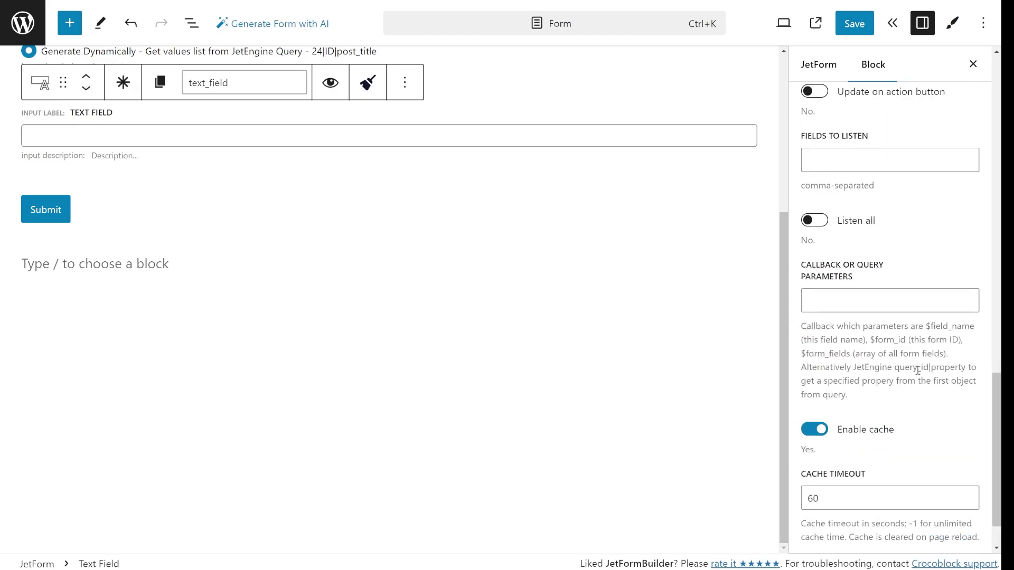
Step: Set the Text field's Fields to Listen to choose_the_property, copied from the property field's name
left_click(827, 160)
scroll(660, 185, "up", 5)
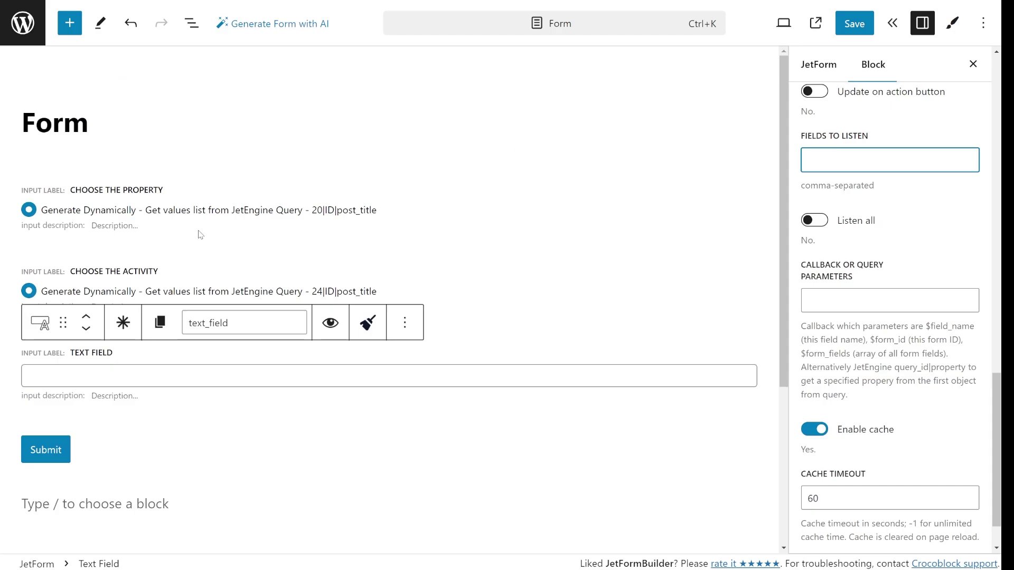
left_click(152, 214)
left_click_drag(950, 161, 740, 168)
key("ctrl+c")
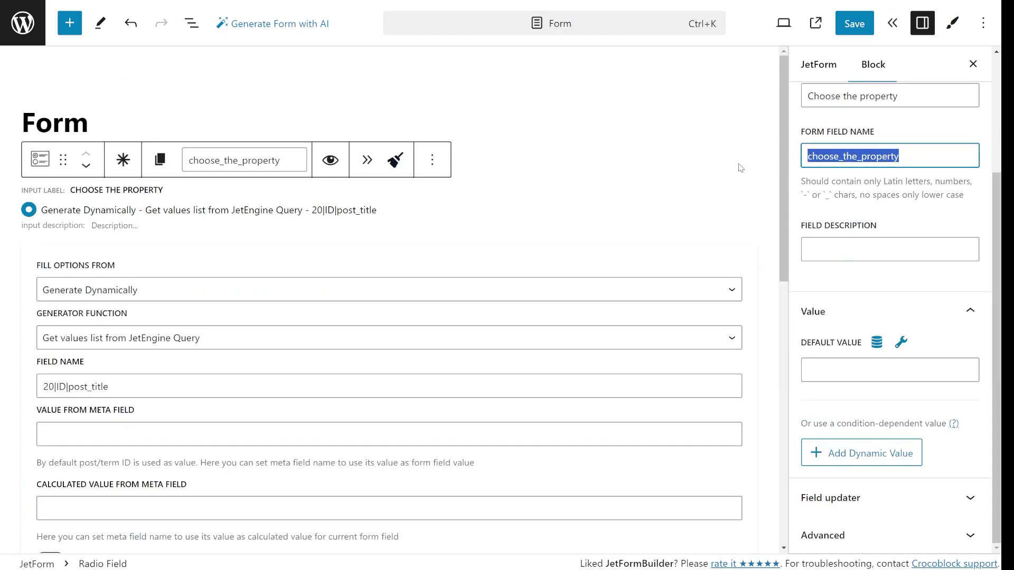
scroll(304, 241, "down", 10)
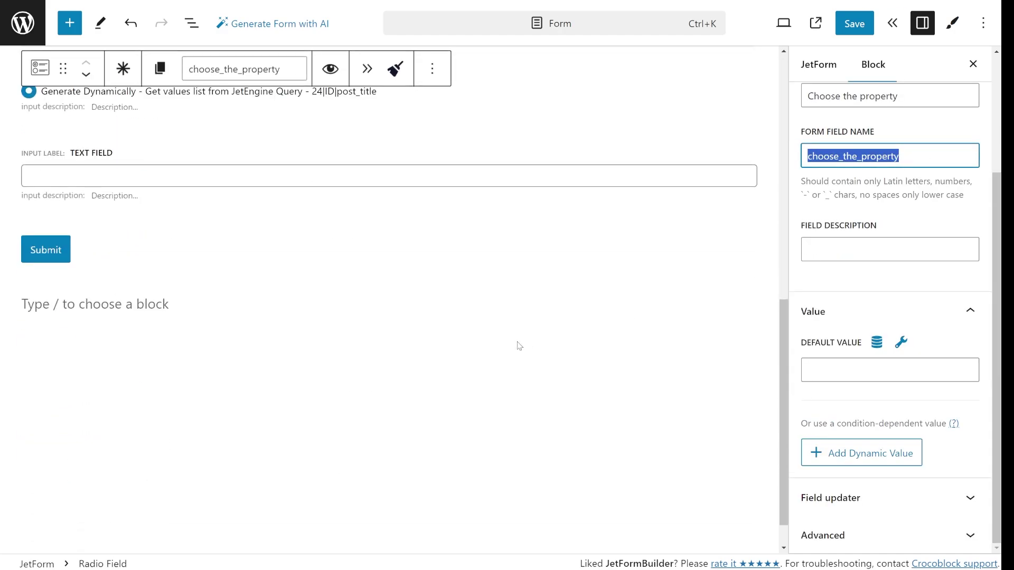
left_click(429, 170)
scroll(872, 237, "down", 5)
scroll(872, 237, "down", 2)
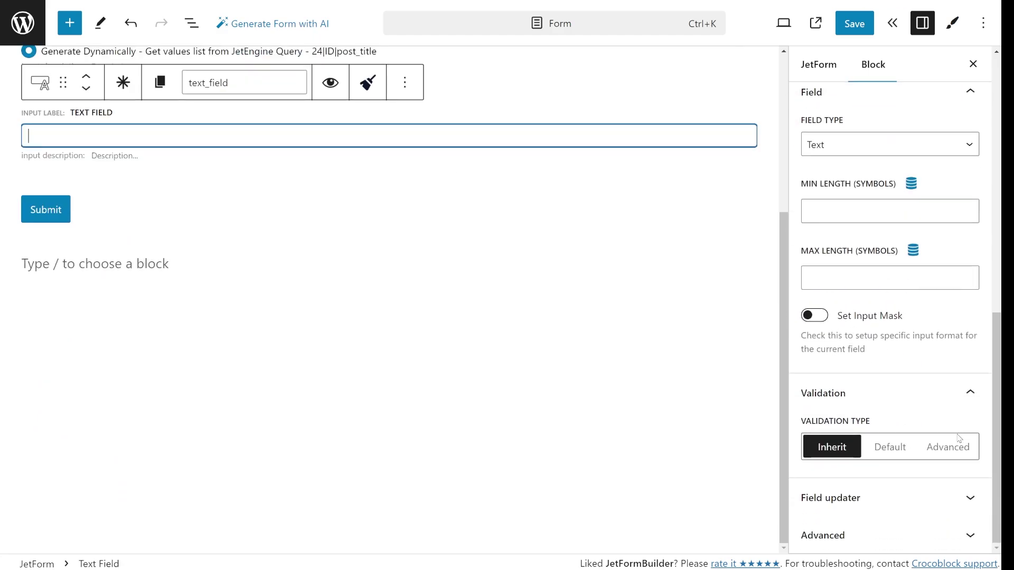
left_click(862, 504)
scroll(918, 349, "down", 5)
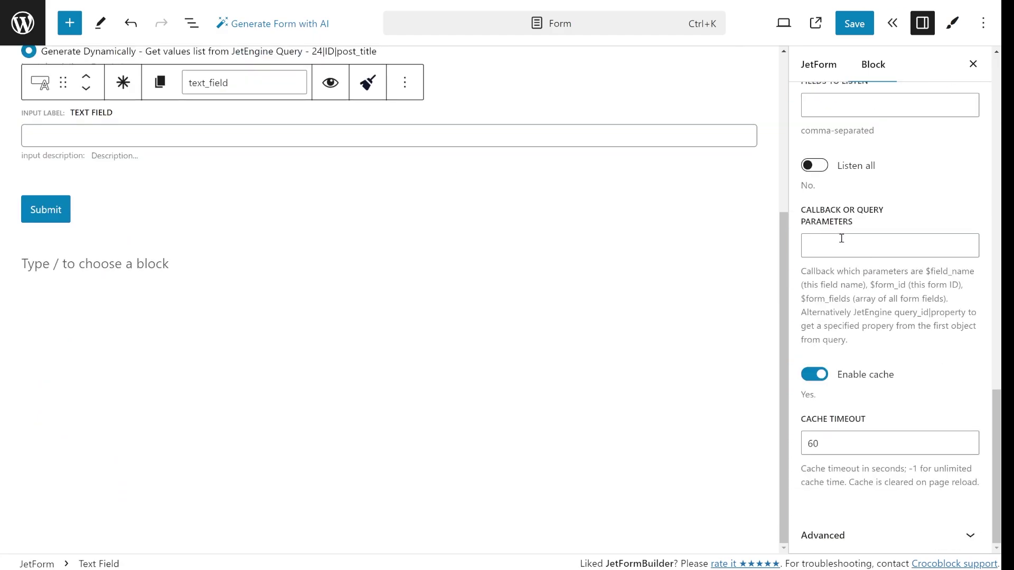
left_click(861, 113)
scroll(873, 119, "up", 1)
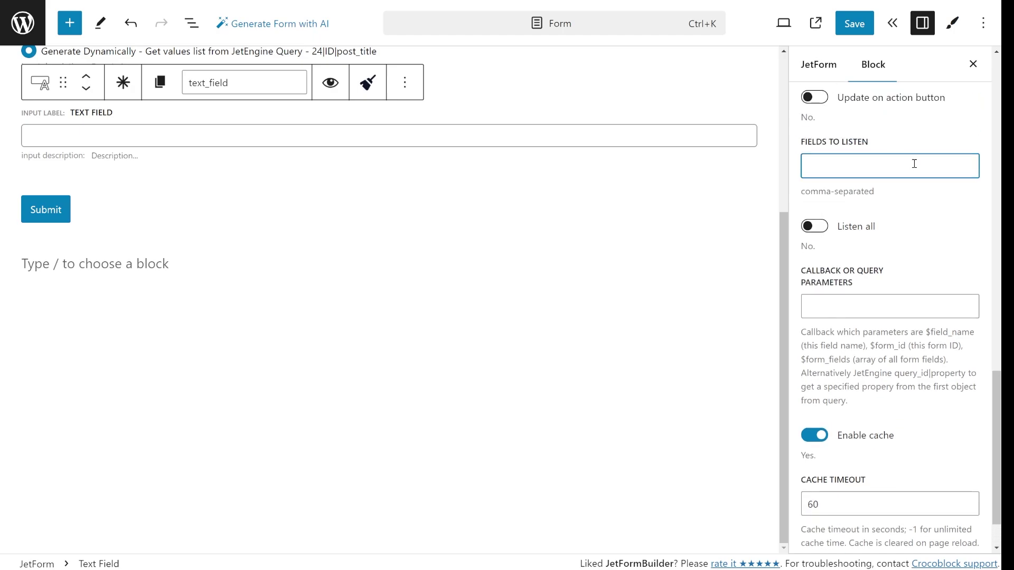
key("ctrl+v")
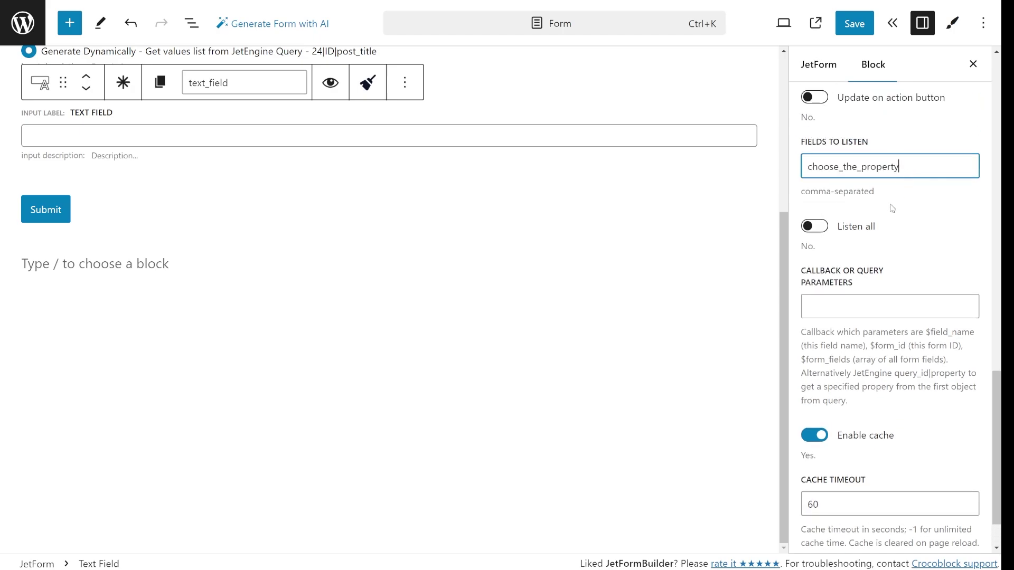
Step: Set the updater callback to 24|post_title and save the form
left_click(849, 310)
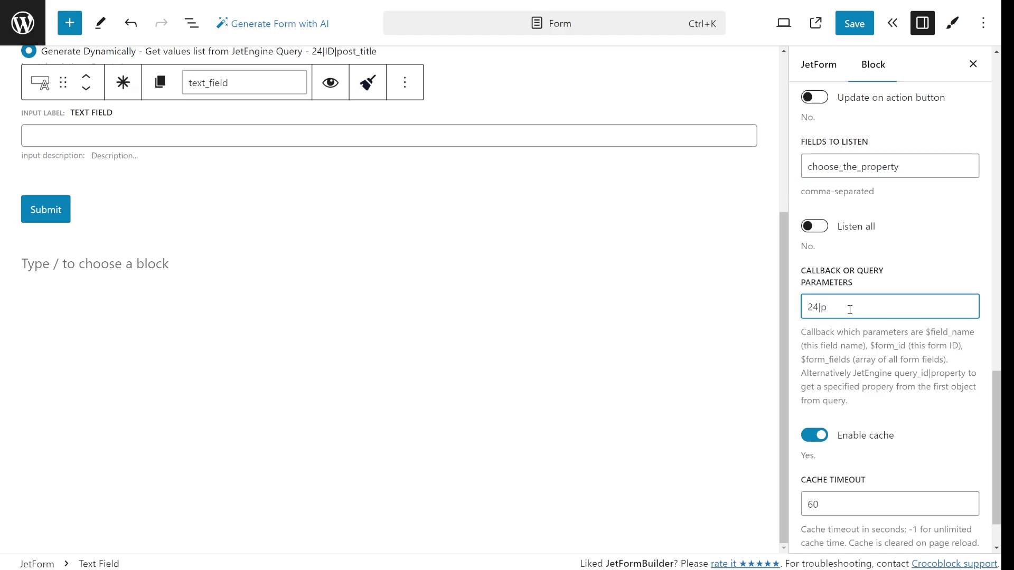
type("24|post_title")
left_click(854, 24)
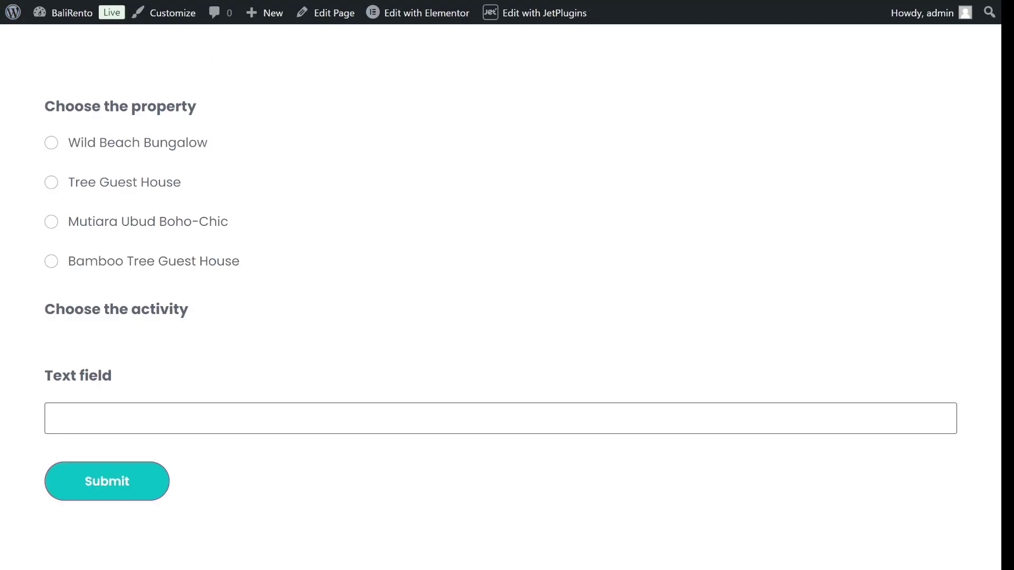
Step: Switch among Wild Beach Bungalow, Tree Guest House and Mutiara Ubud Boho-Chic, checking the Text field auto-fills (Forest Adventures)
left_click(51, 143)
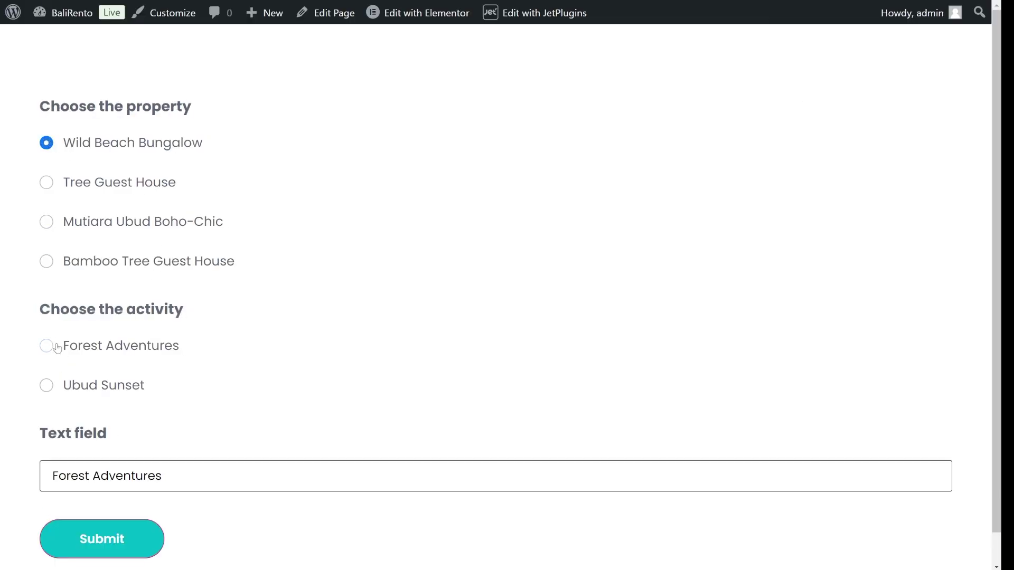
left_click_drag(172, 475, 46, 468)
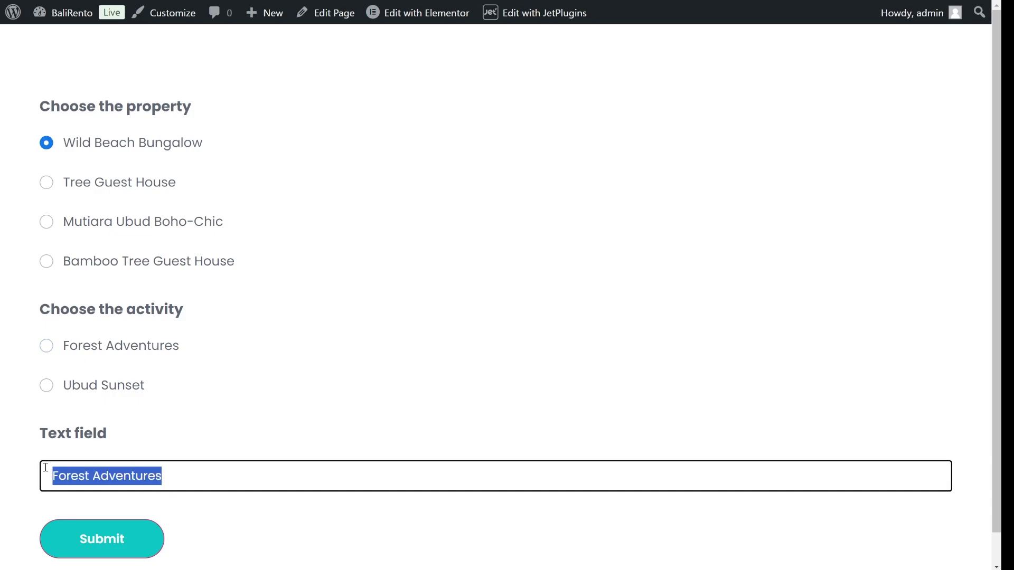
left_click(45, 183)
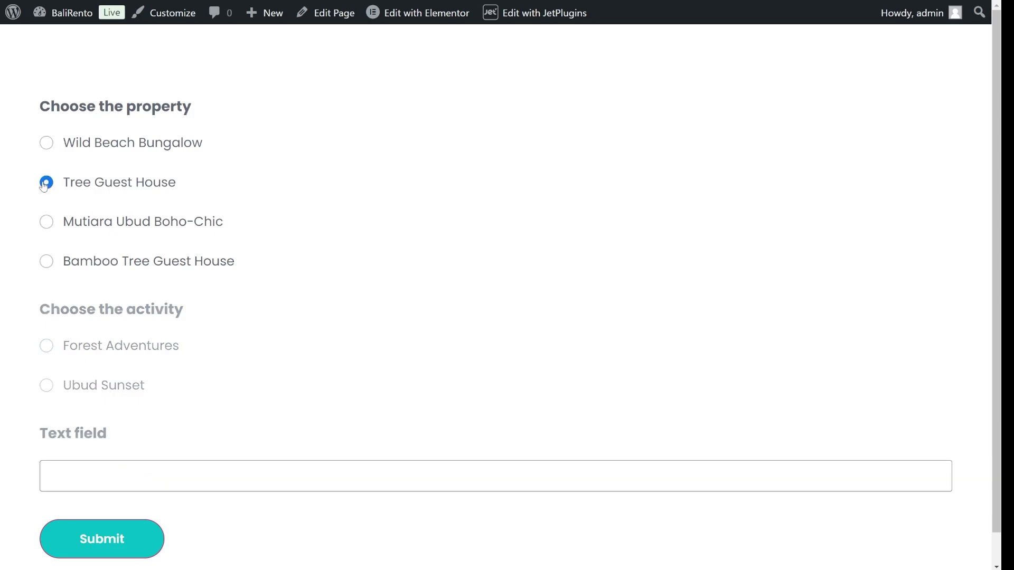
left_click(46, 223)
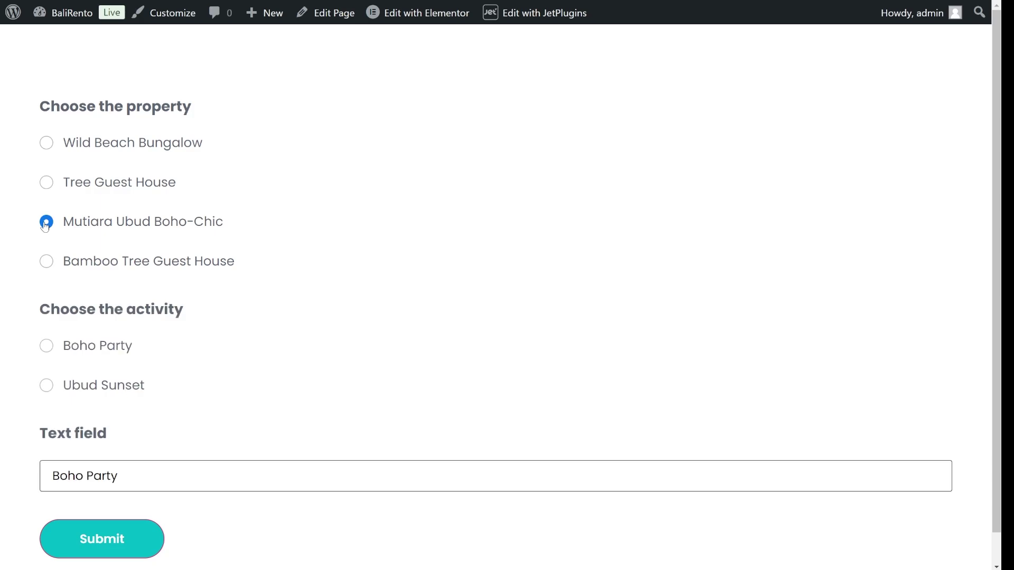
left_click(46, 184)
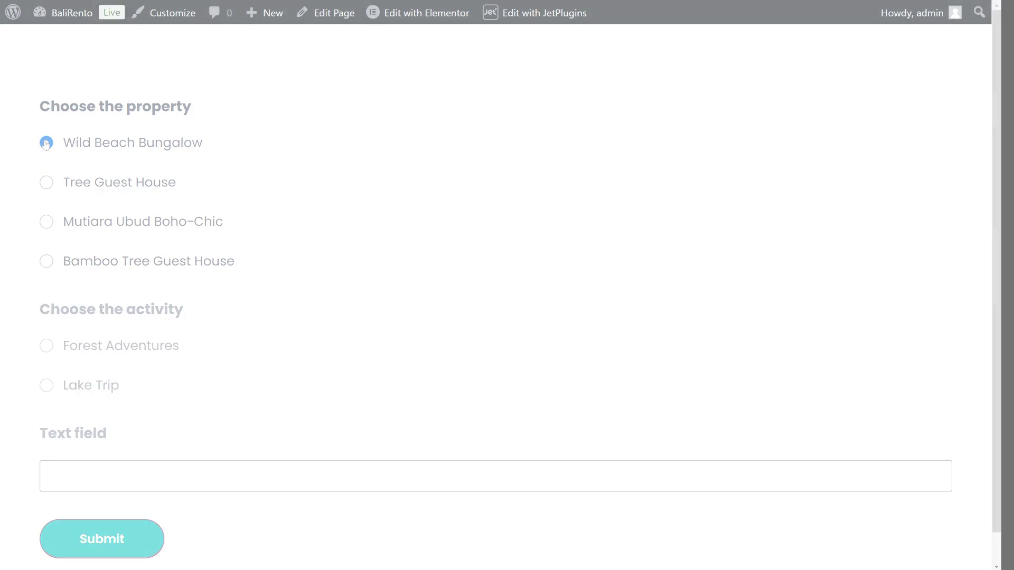